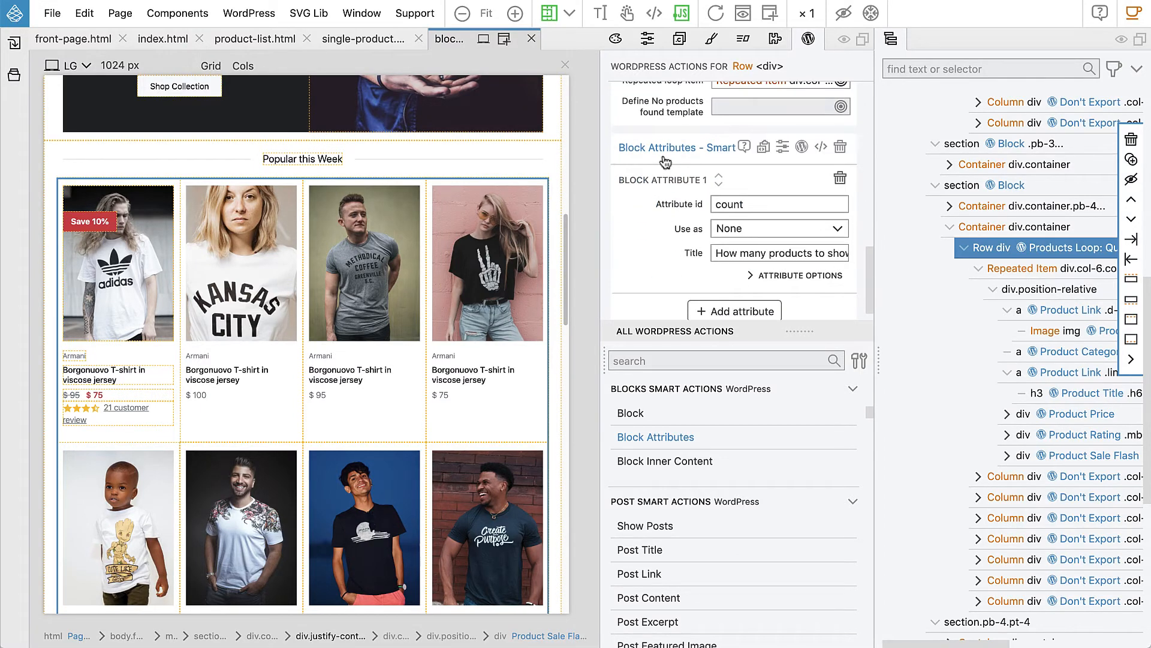
Add a second block attribute to the products row with id orderby, Use as None and title "Order by".
mouse_move(685, 154)
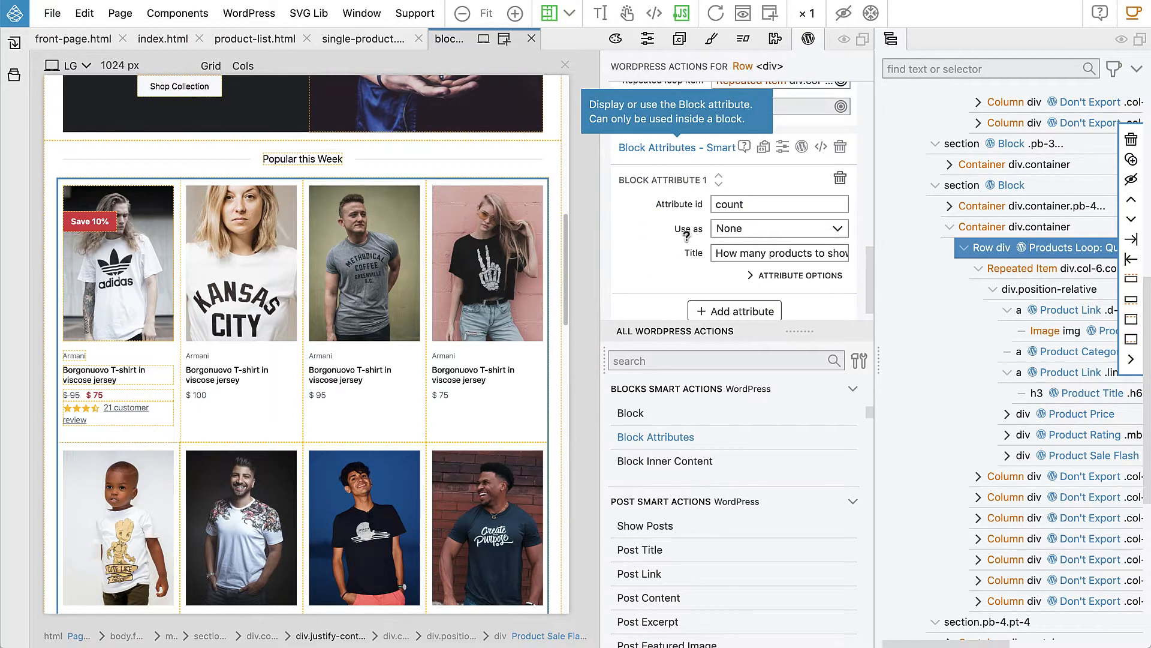
click(727, 311)
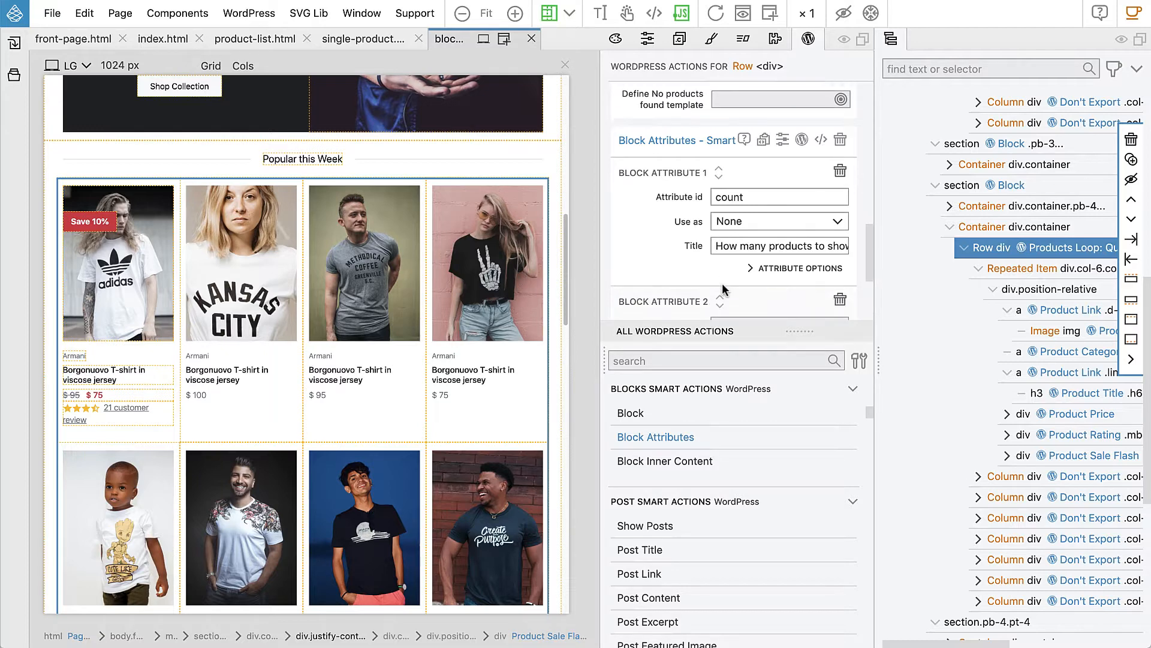
click(734, 177)
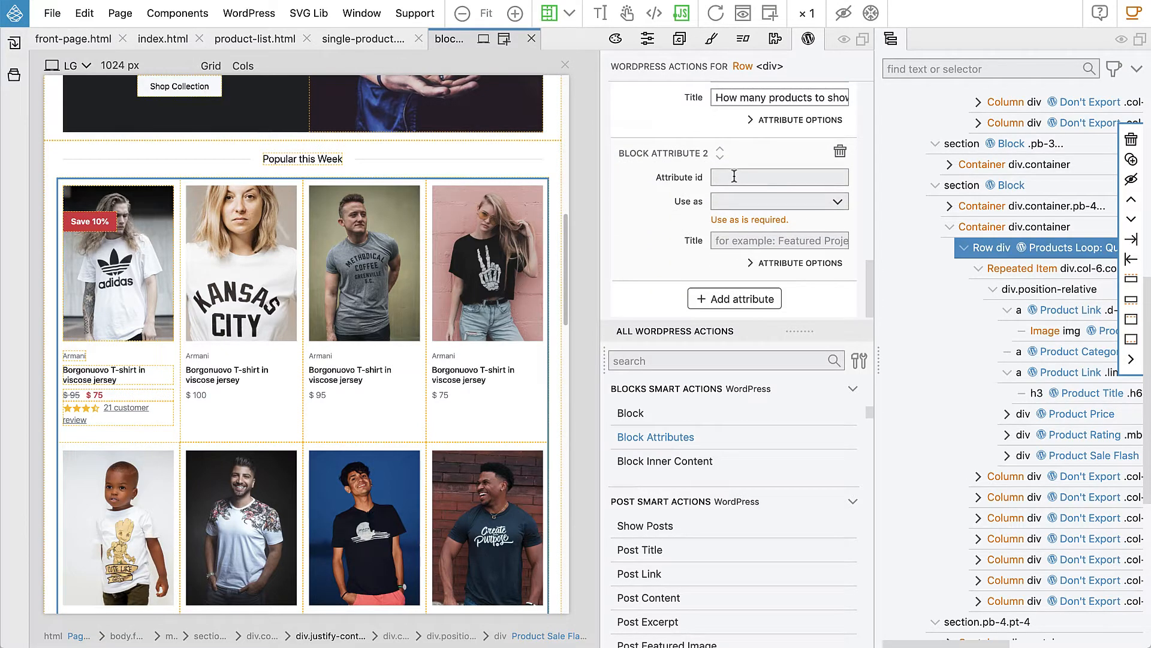
text(orderby)
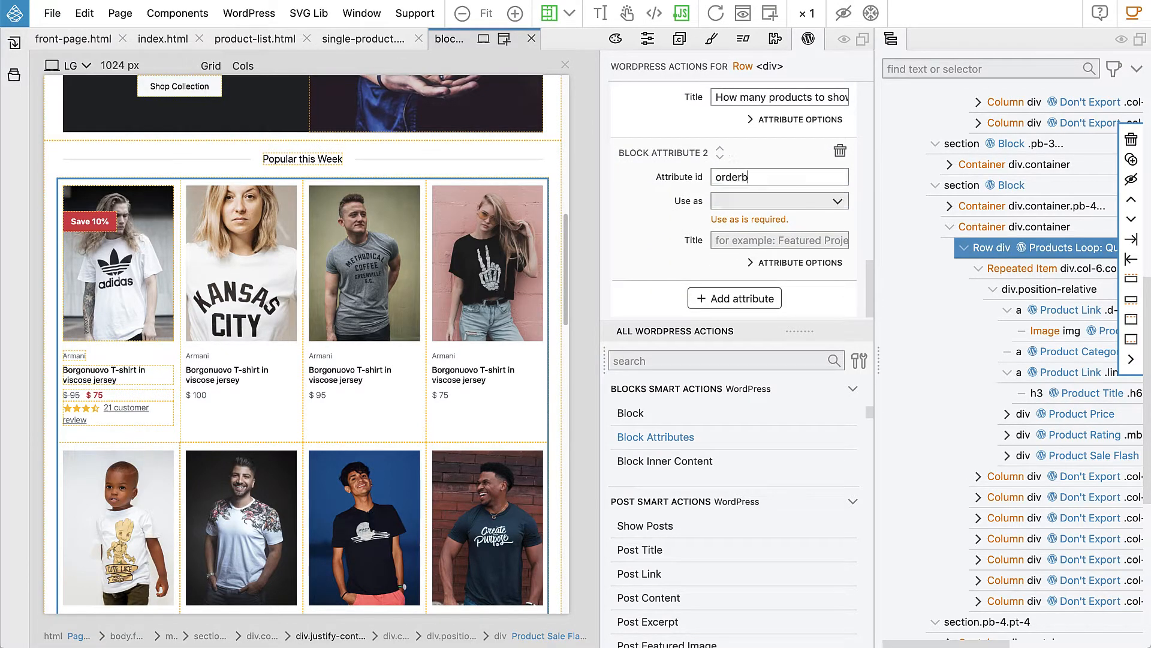
click(740, 207)
click(777, 358)
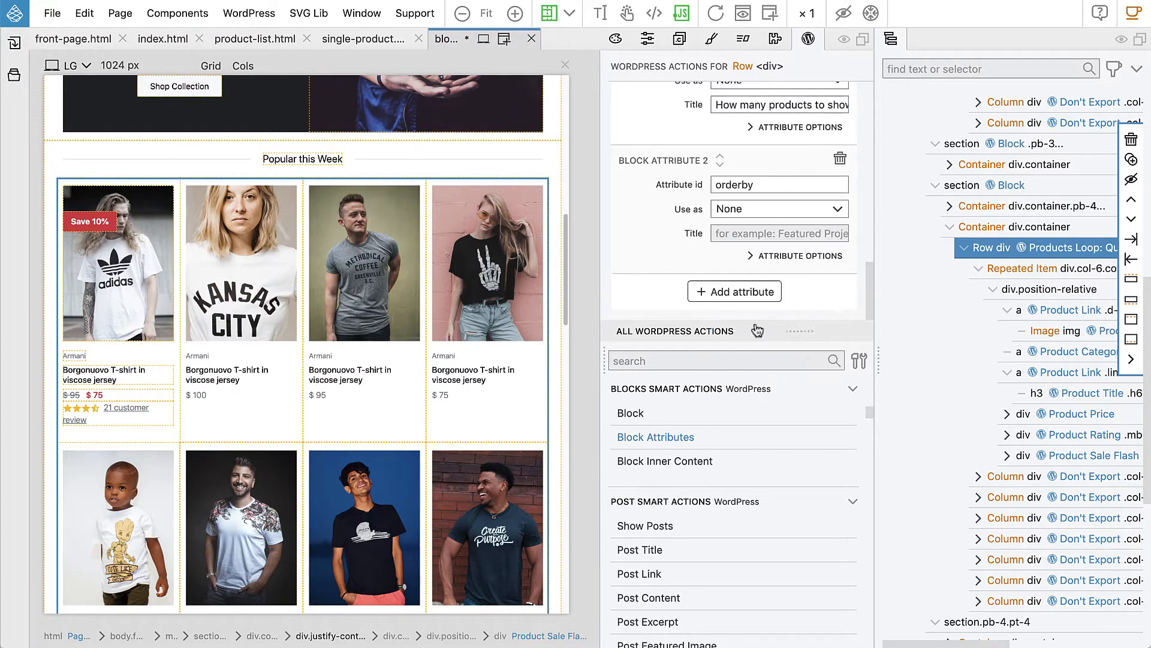
click(779, 232)
text(Order by)
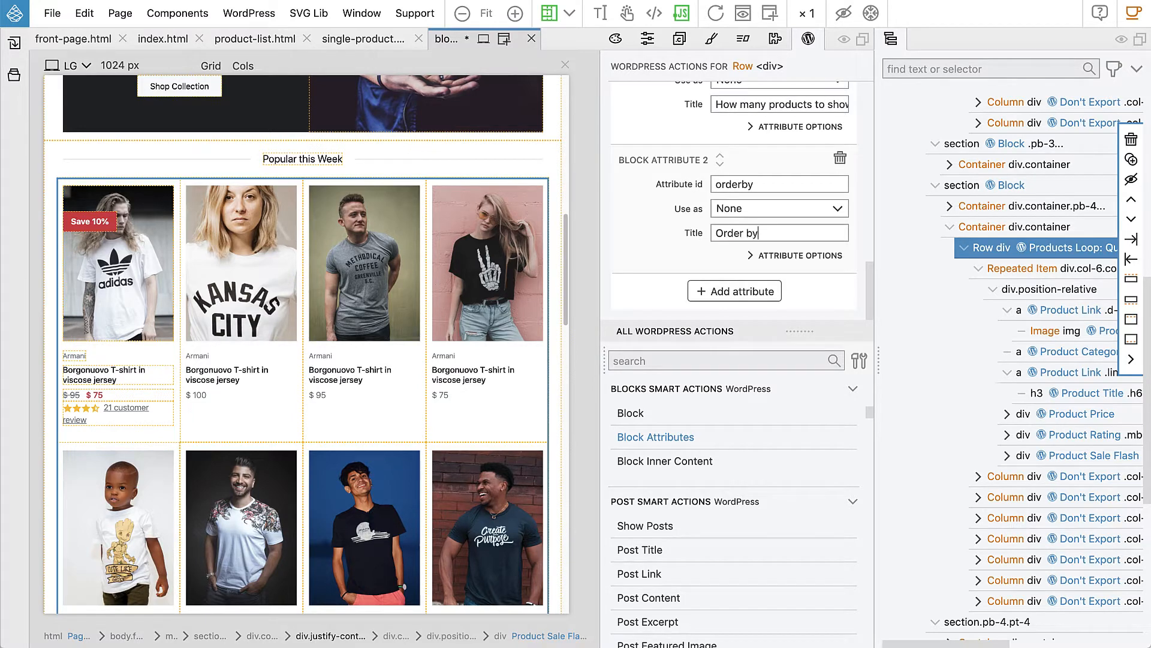
Set the control type of the orderby attribute to Select in its attribute options.
click(814, 256)
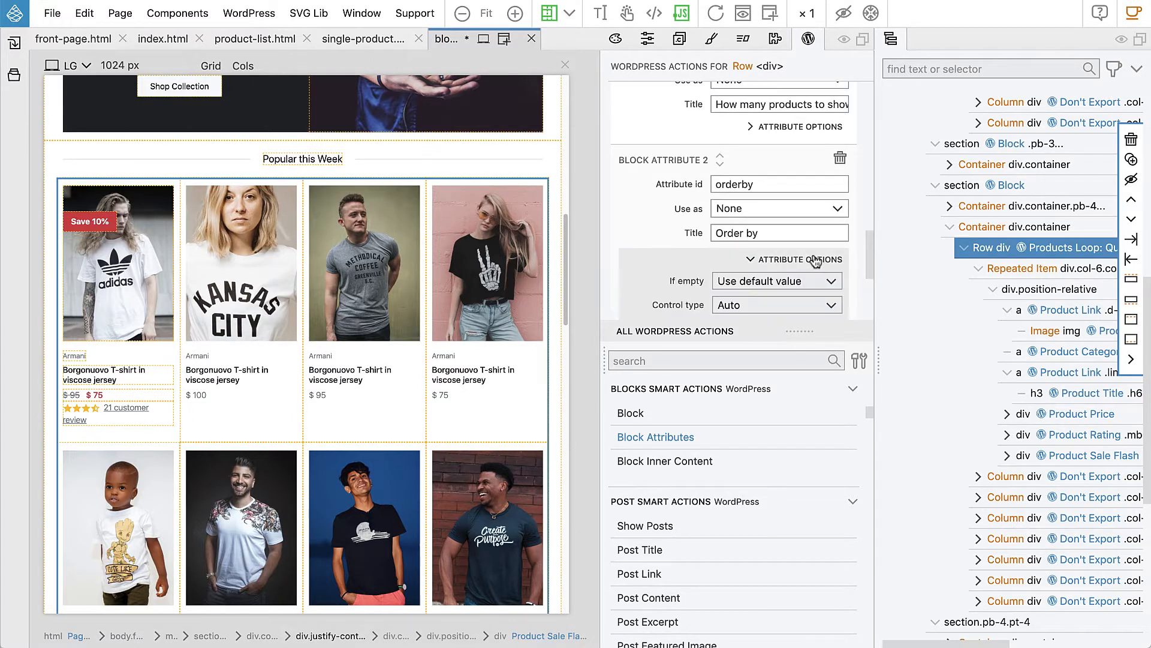
scroll(625, 221, down, 2)
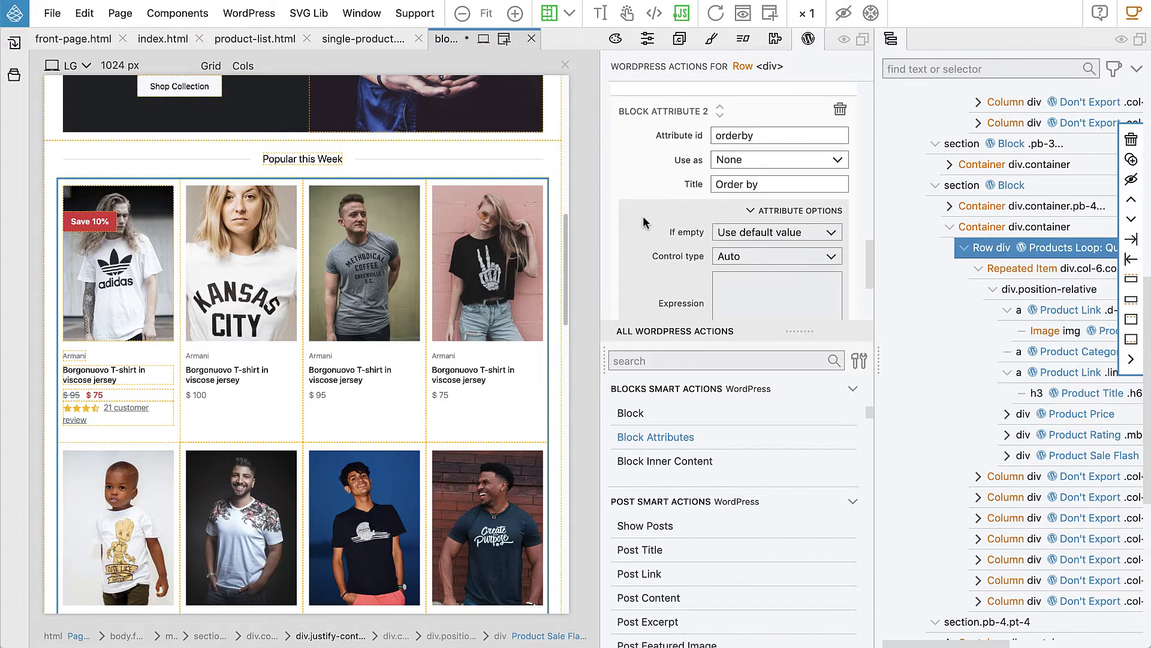
click(743, 256)
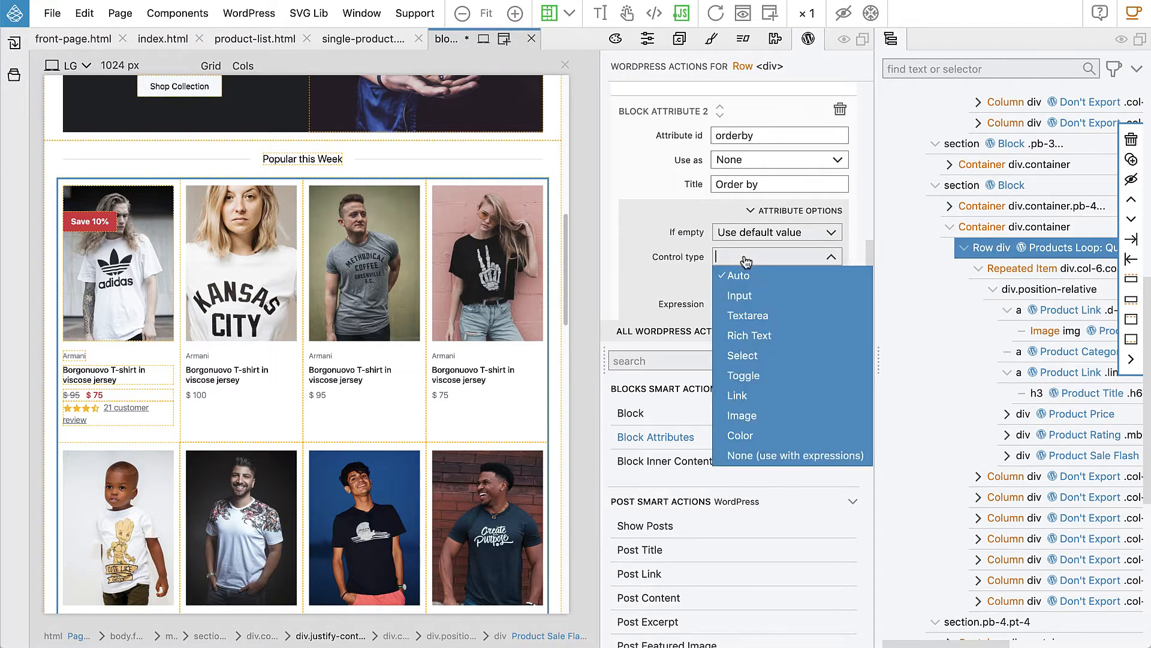
click(743, 355)
mouse_move(665, 232)
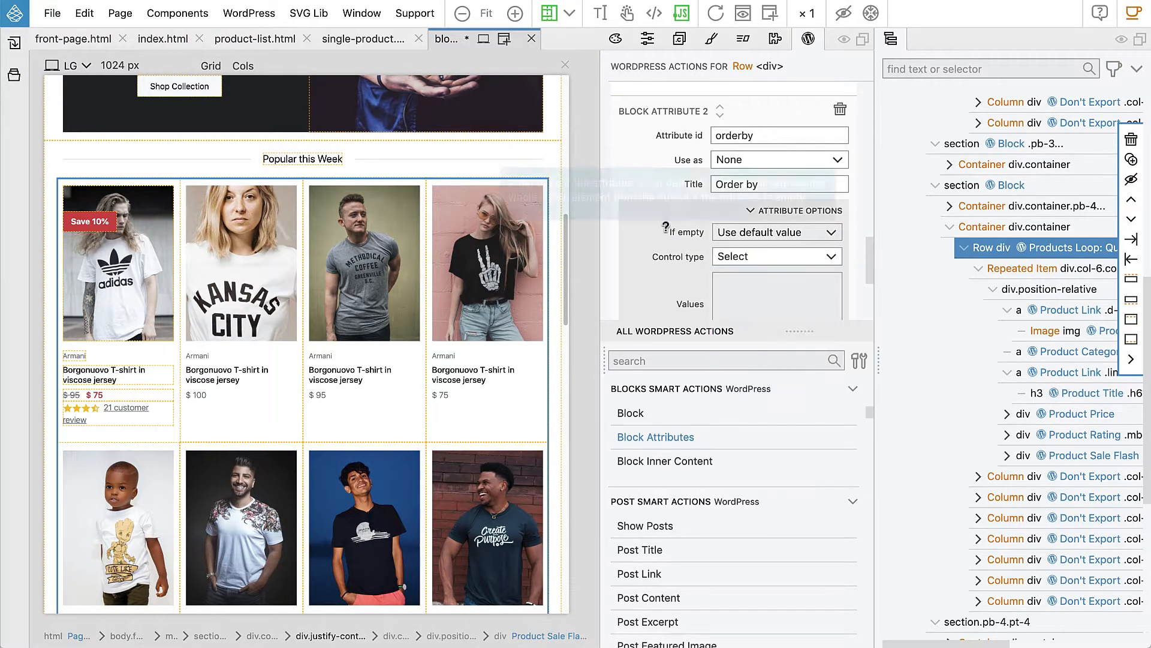
Fill the orderby attribute's values with the WooCommerce preset Show Products Order By and review the resulting list.
scroll(666, 228, down, 3)
scroll(666, 229, down, 1)
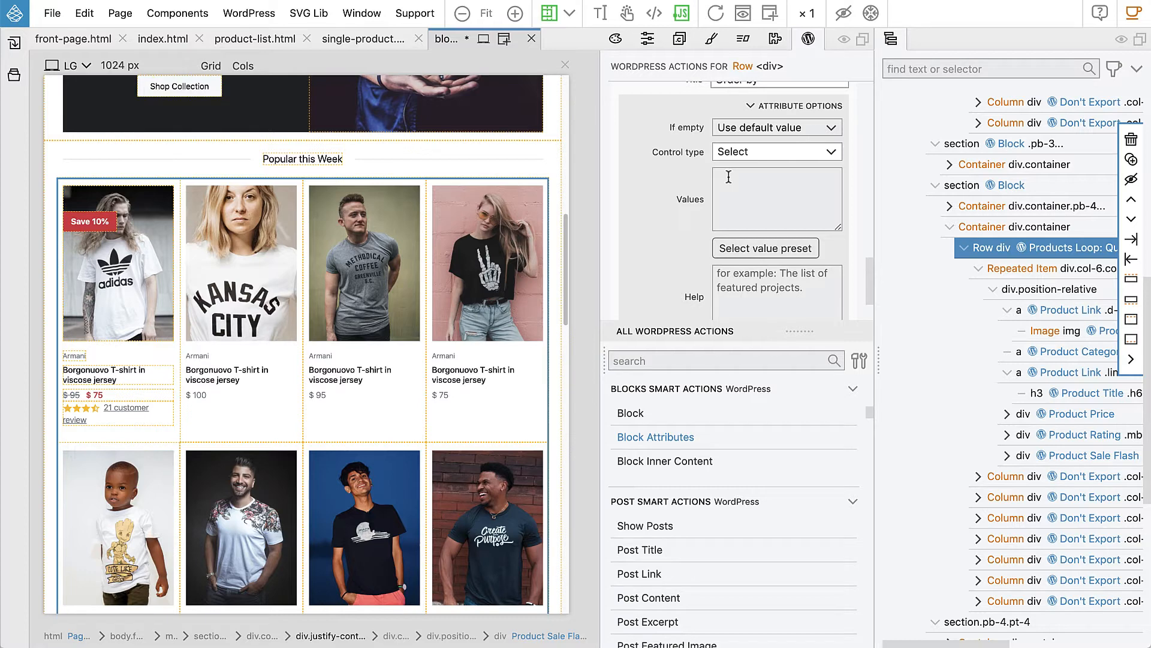
click(765, 251)
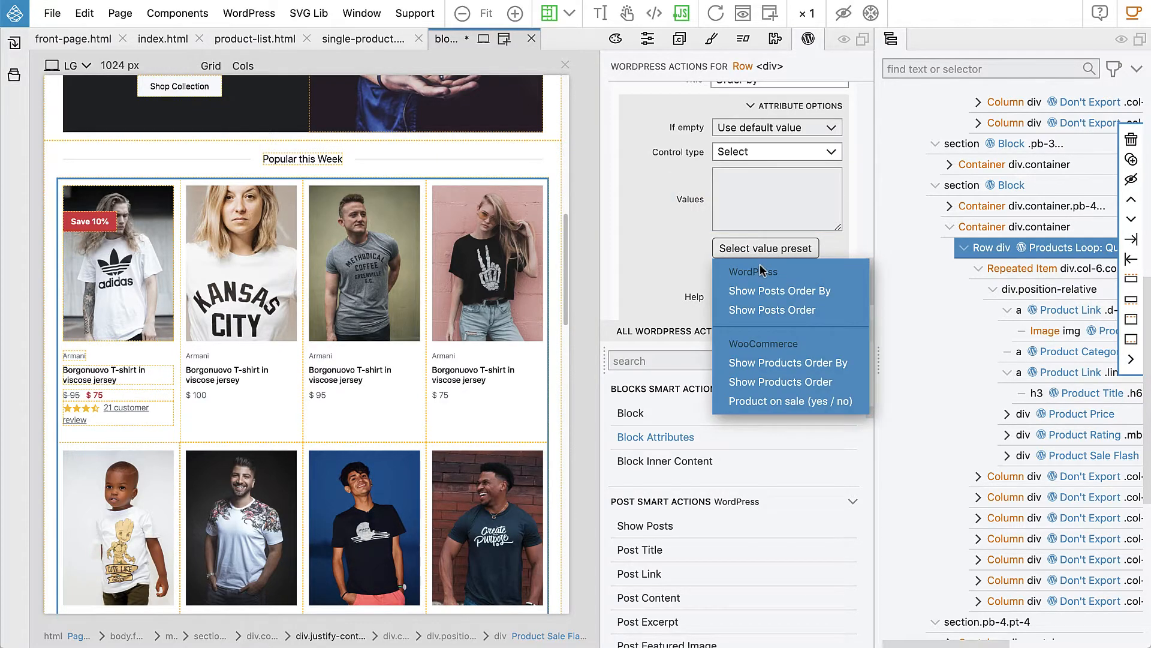
click(767, 363)
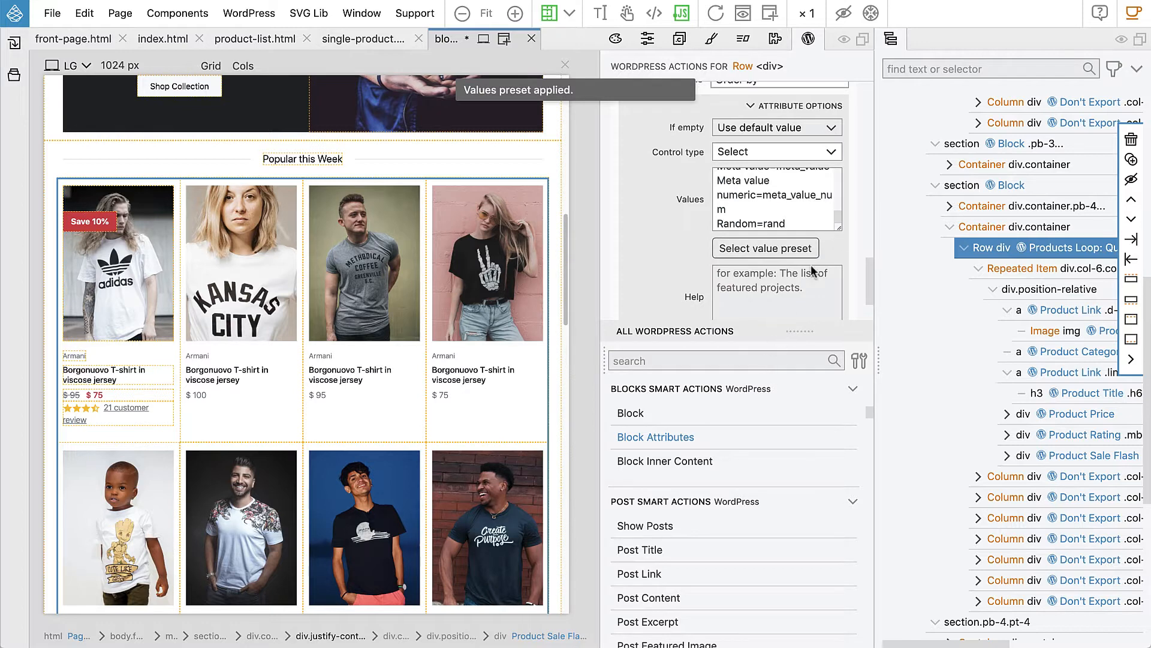
scroll(750, 208, up, 5)
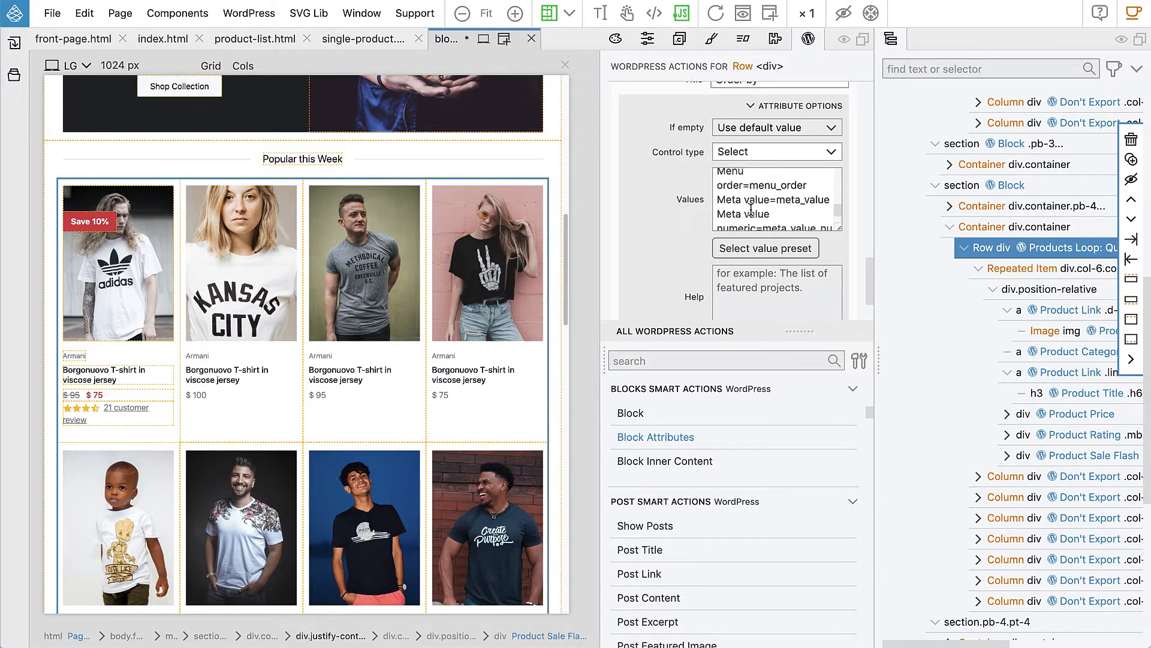
scroll(750, 208, up, 1)
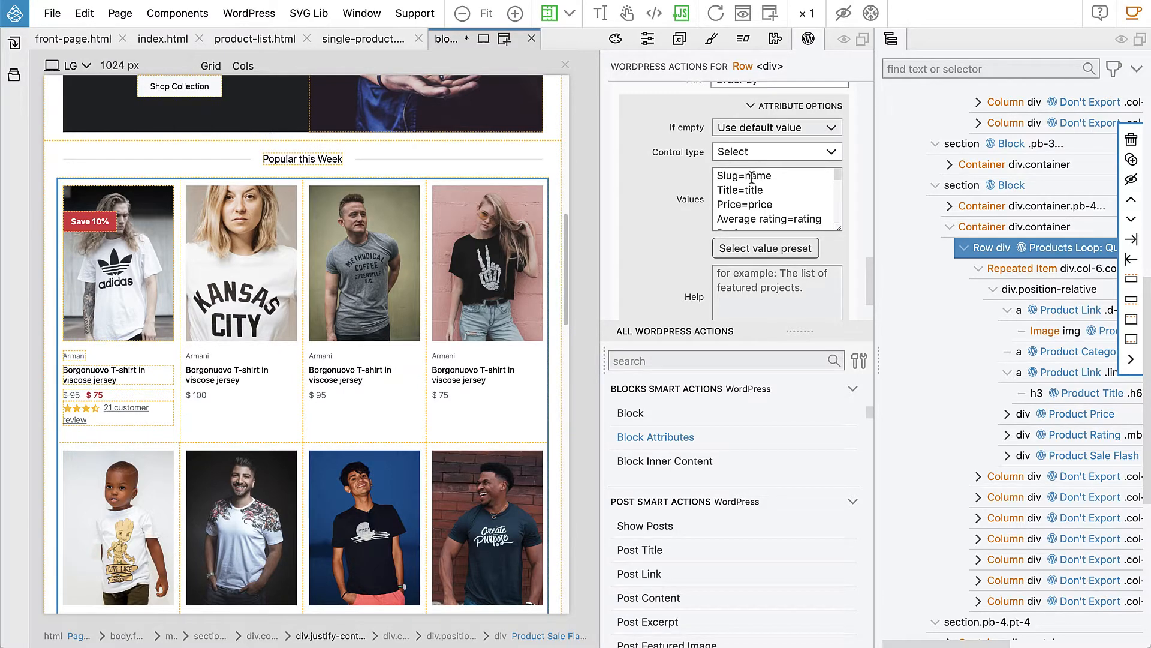
scroll(786, 191, down, 1)
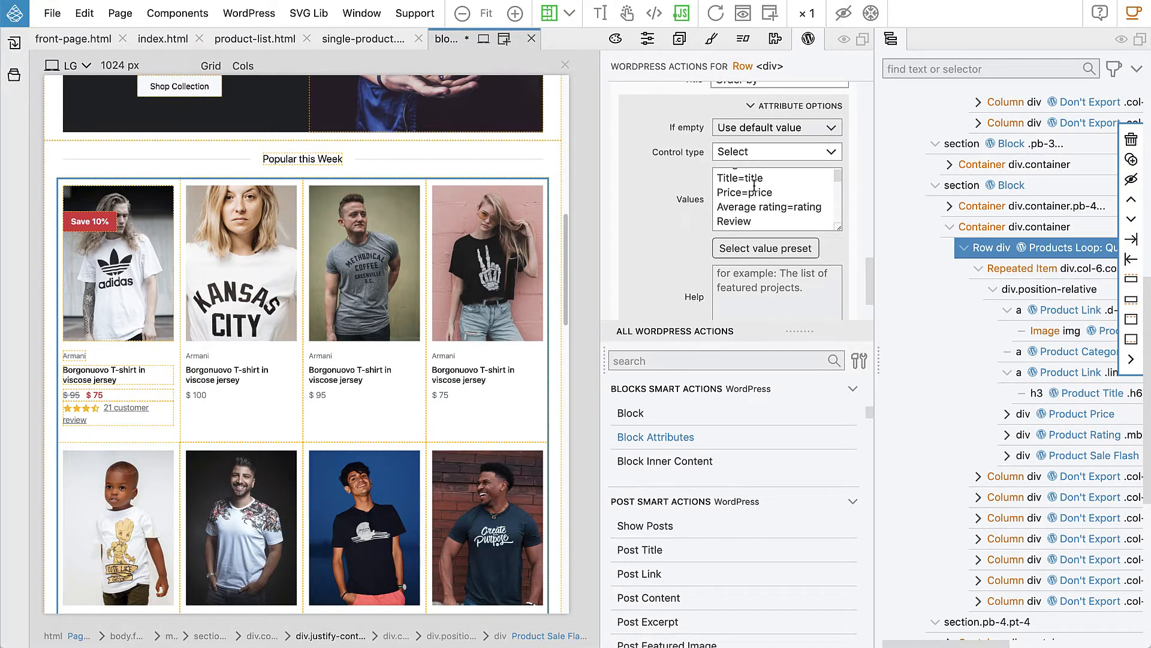
scroll(759, 195, down, 1)
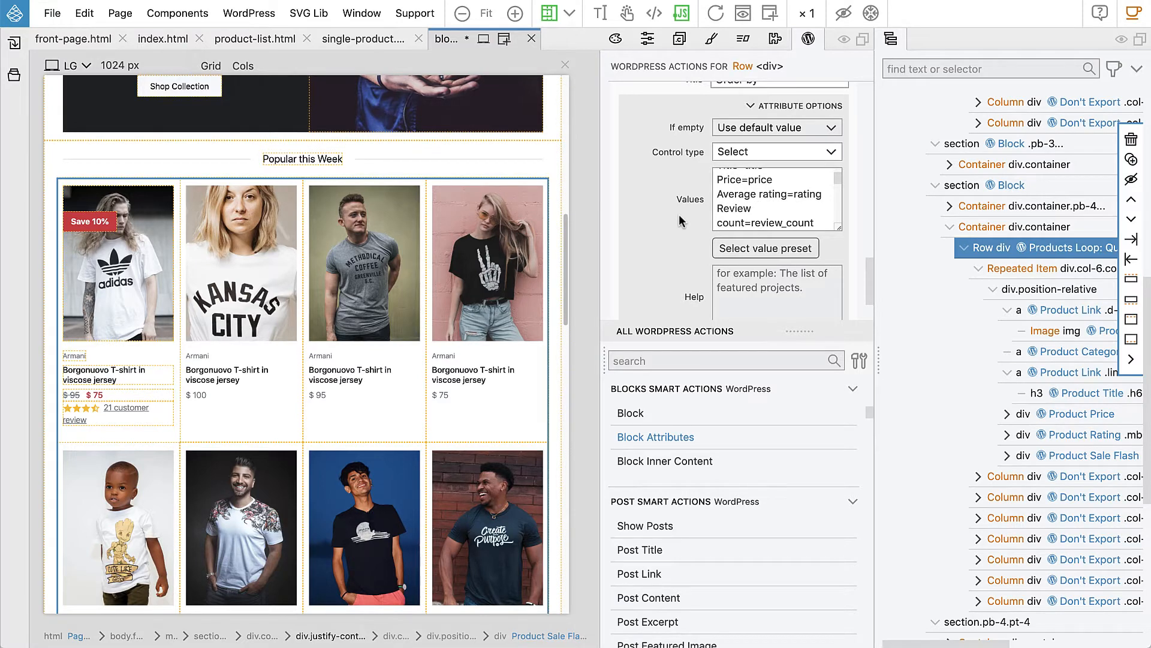
scroll(659, 204, up, 5)
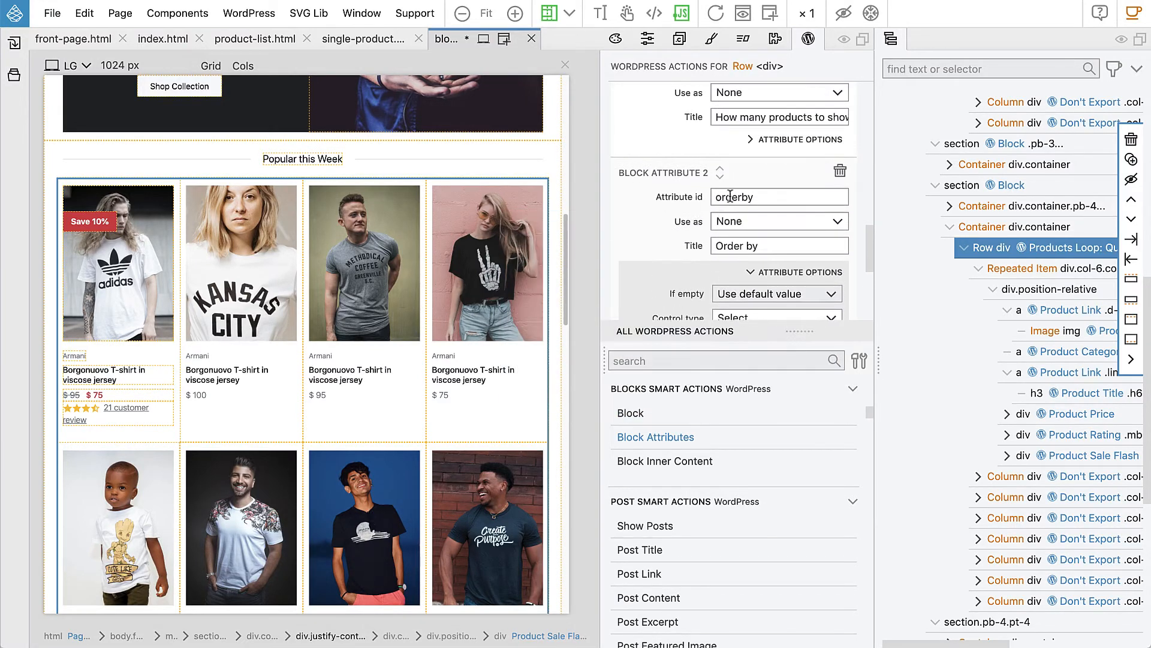
scroll(686, 217, up, 6)
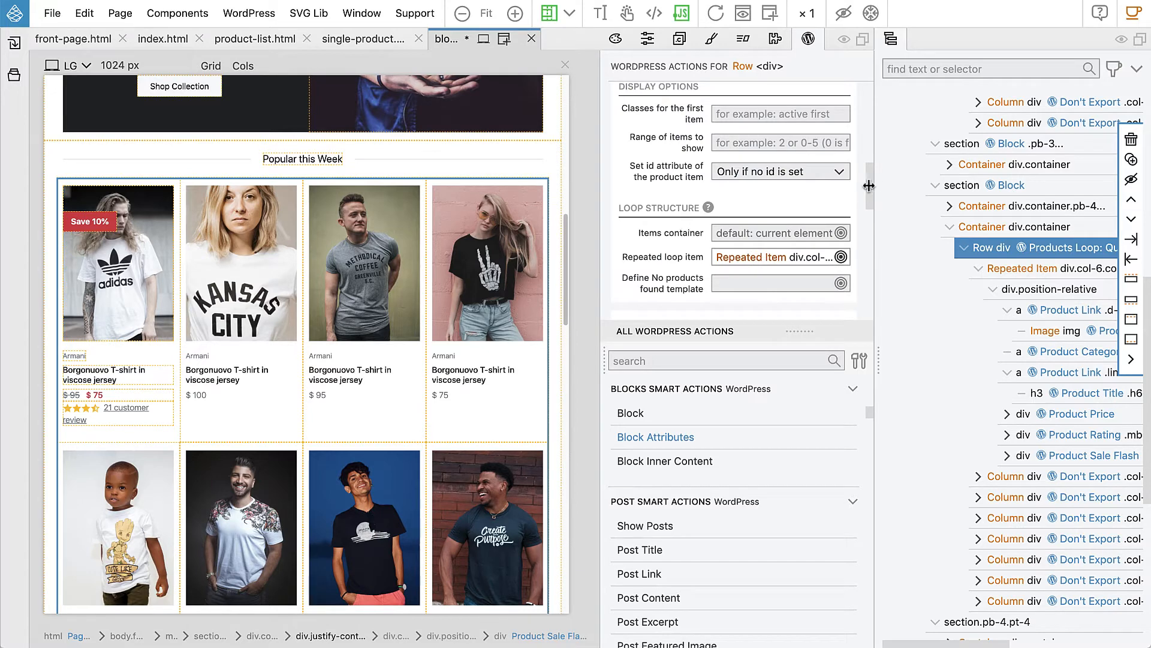
drag(871, 185, 867, 108)
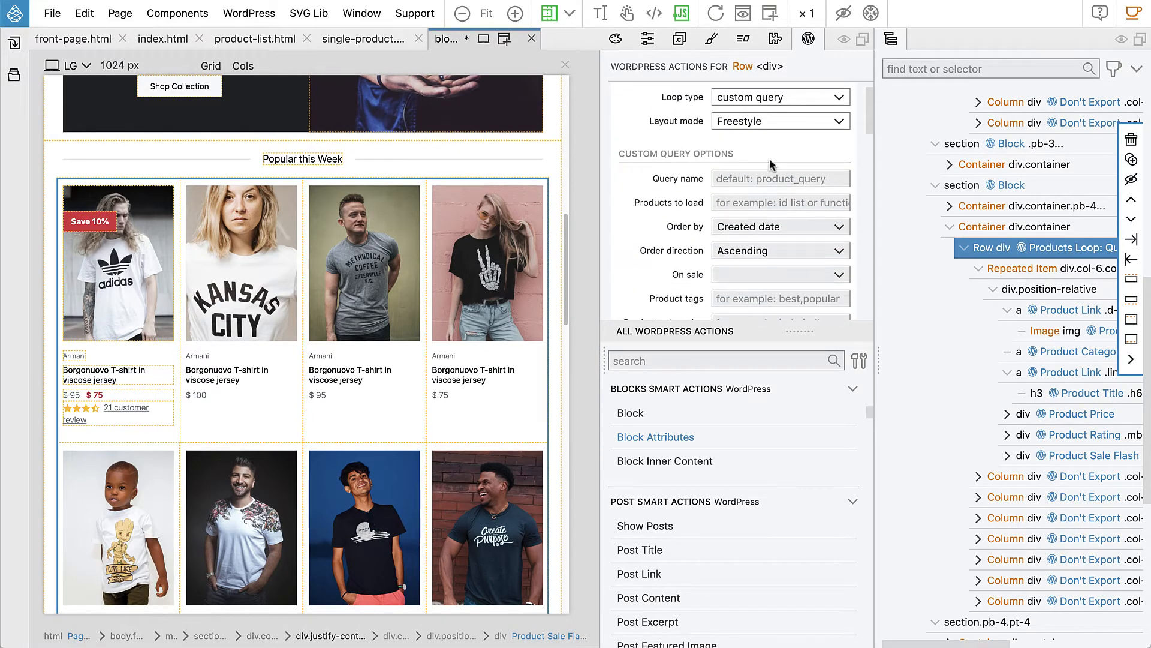
click(748, 231)
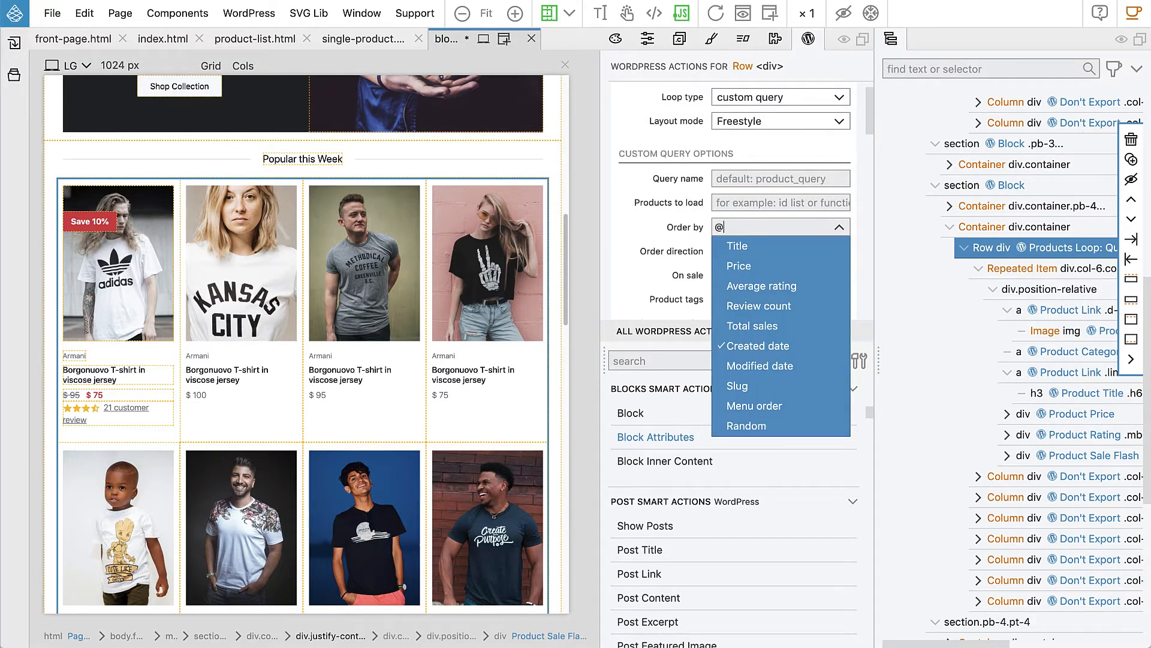
click(719, 227)
text(@block)
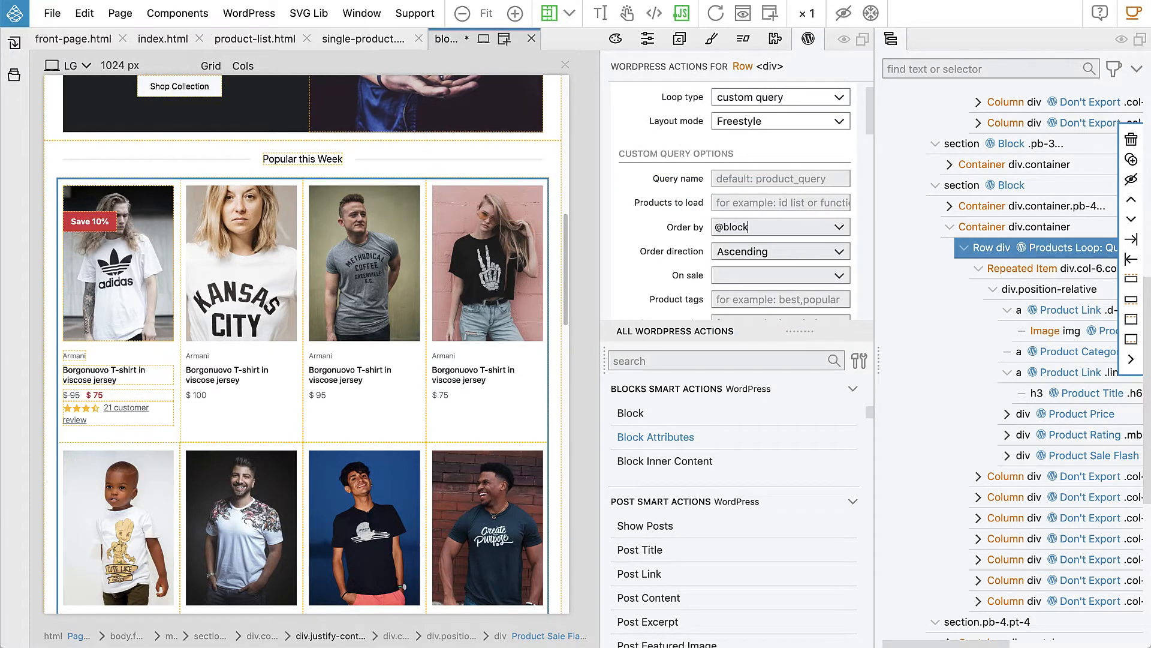
text(:orderby)
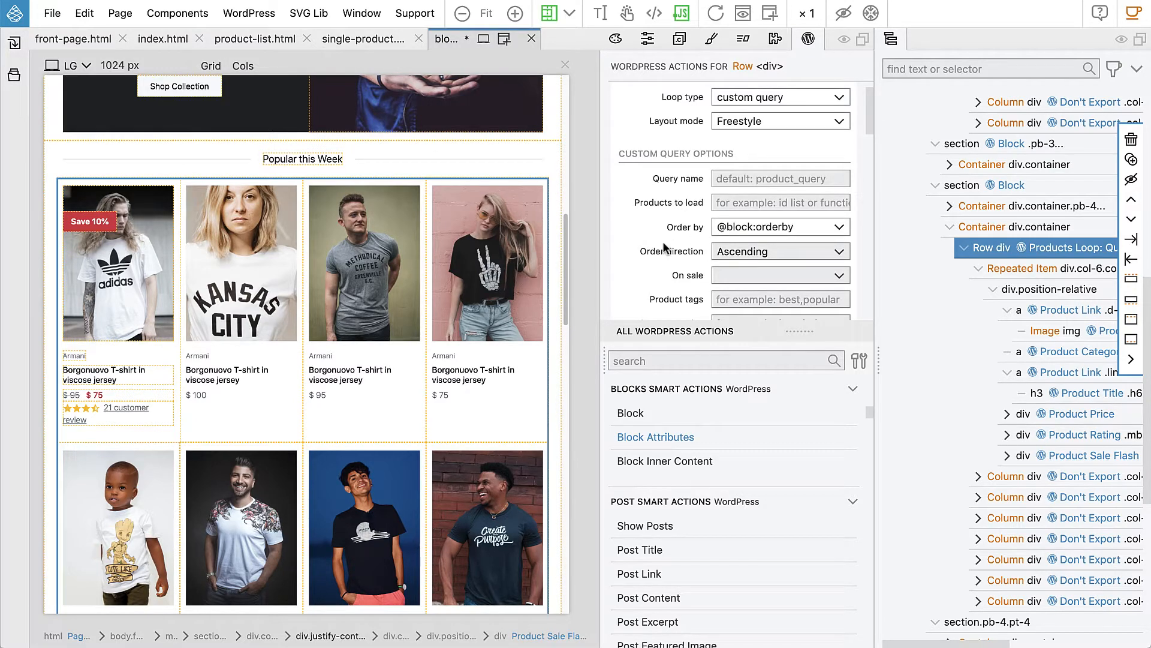
Add a third block attribute with id direction, Use as None and title "Order direction".
mouse_move(663, 248)
drag(868, 110, 858, 304)
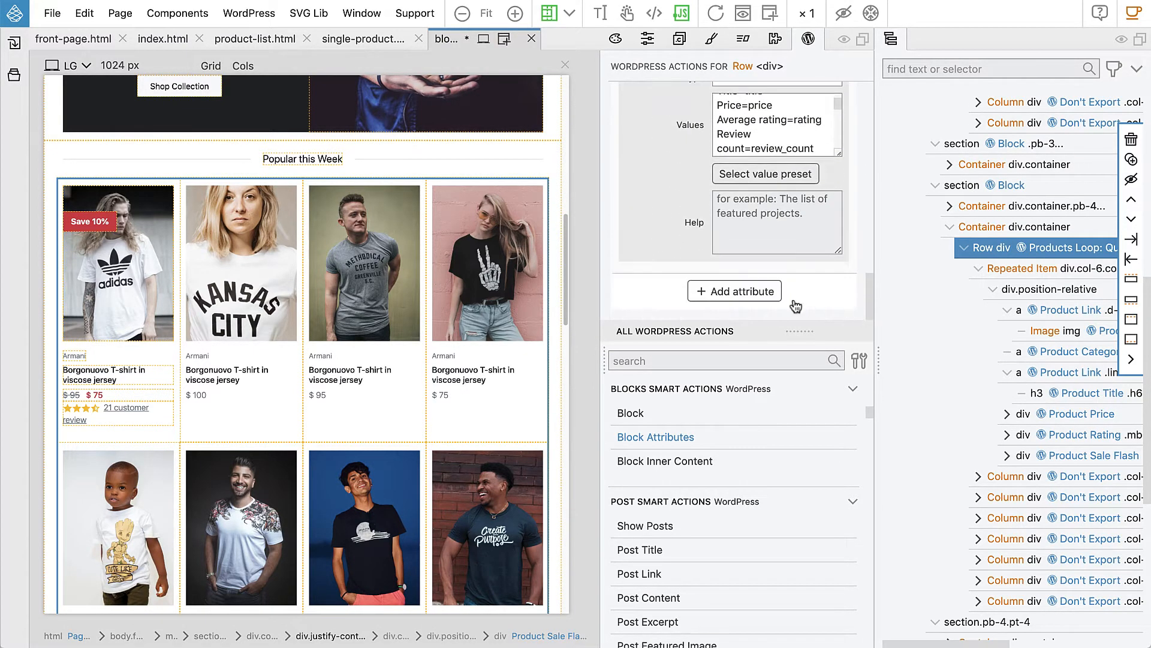
click(757, 294)
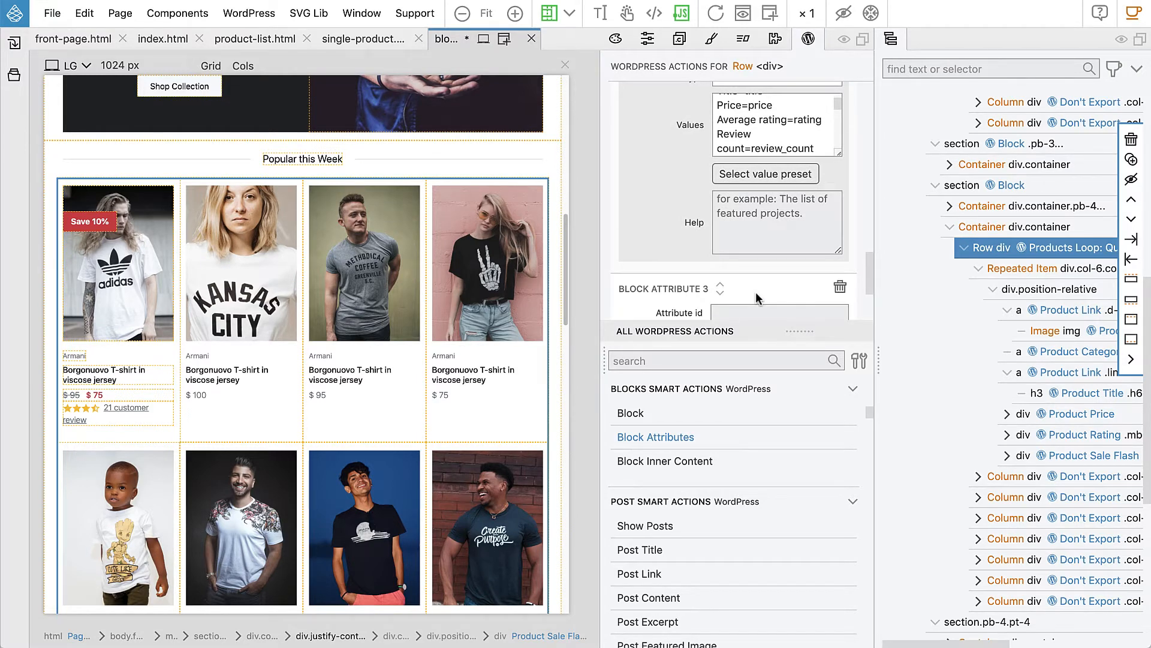
scroll(756, 291, down, 2)
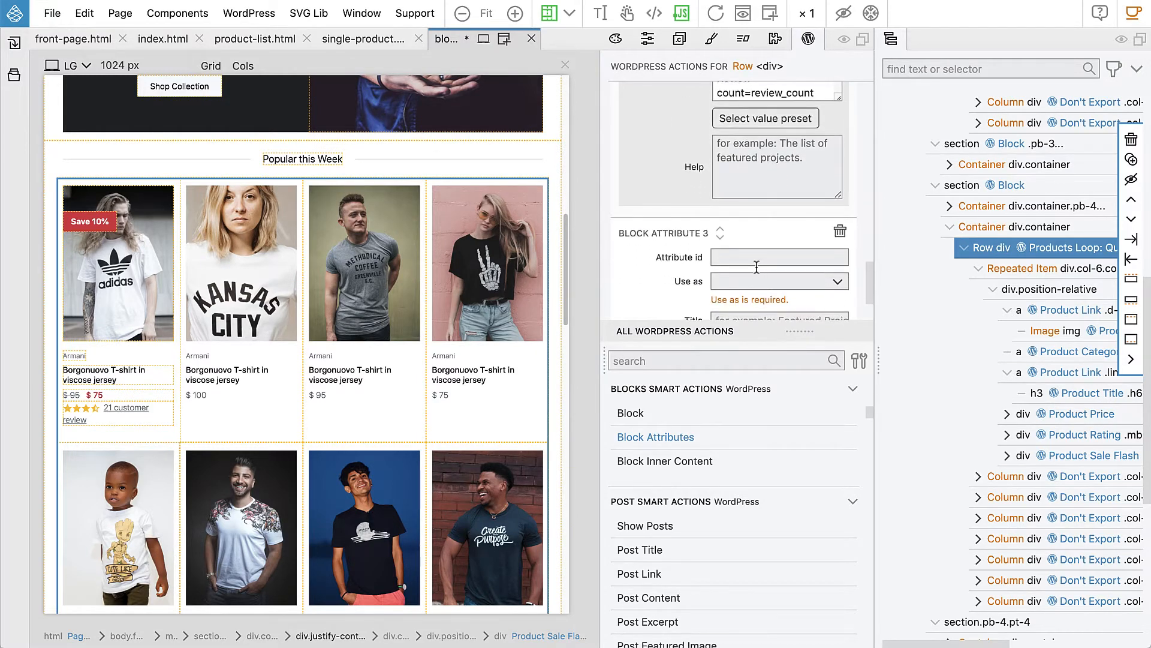
click(754, 258)
text(direction)
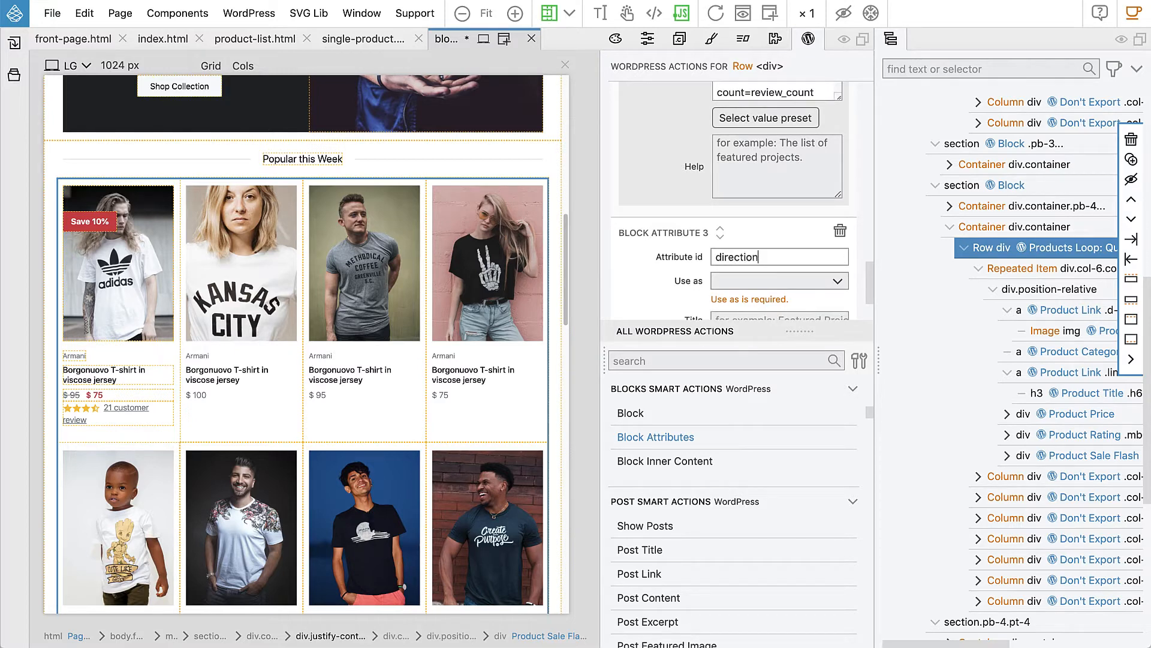
click(753, 286)
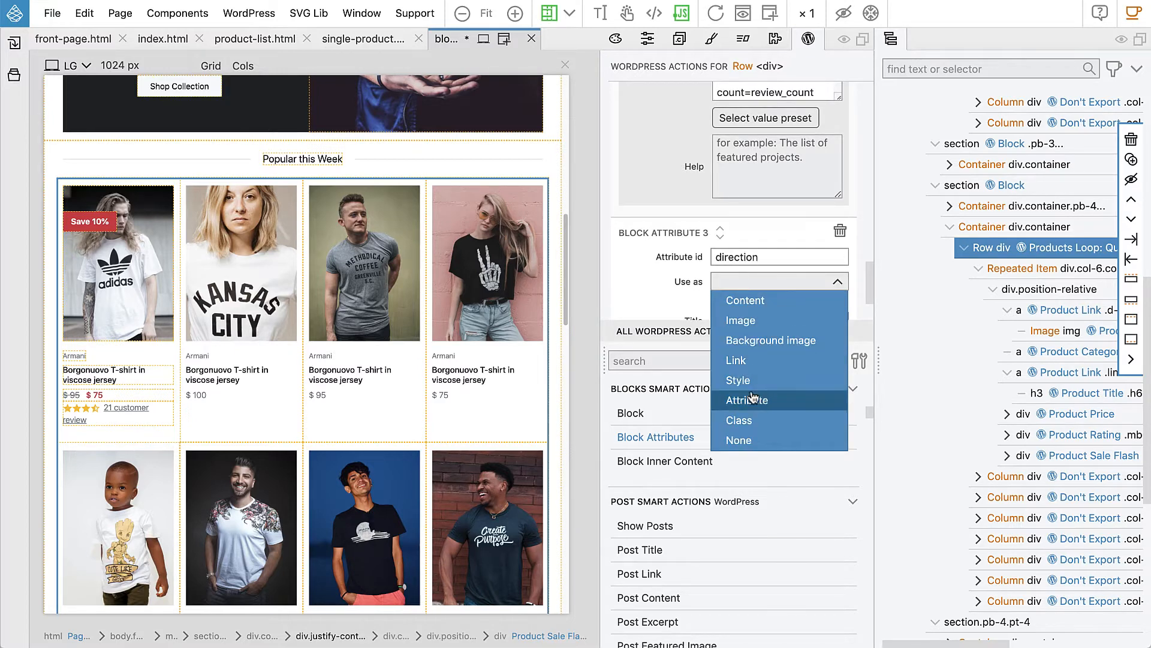
click(754, 441)
scroll(696, 266, down, 2)
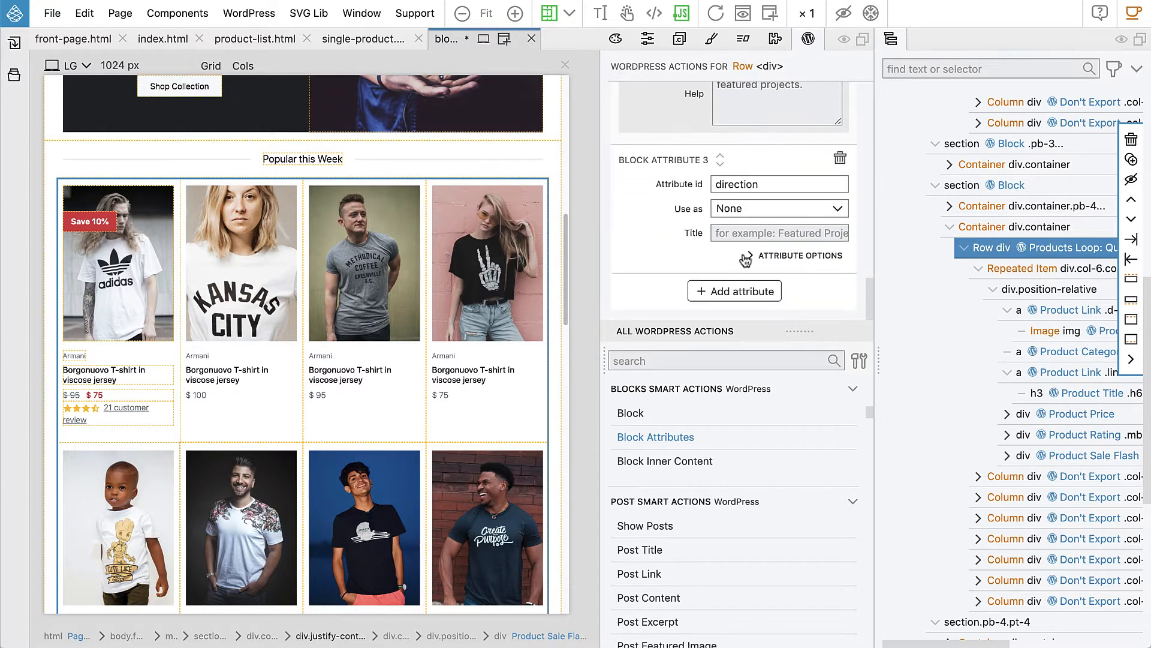
click(748, 233)
text(Order direction)
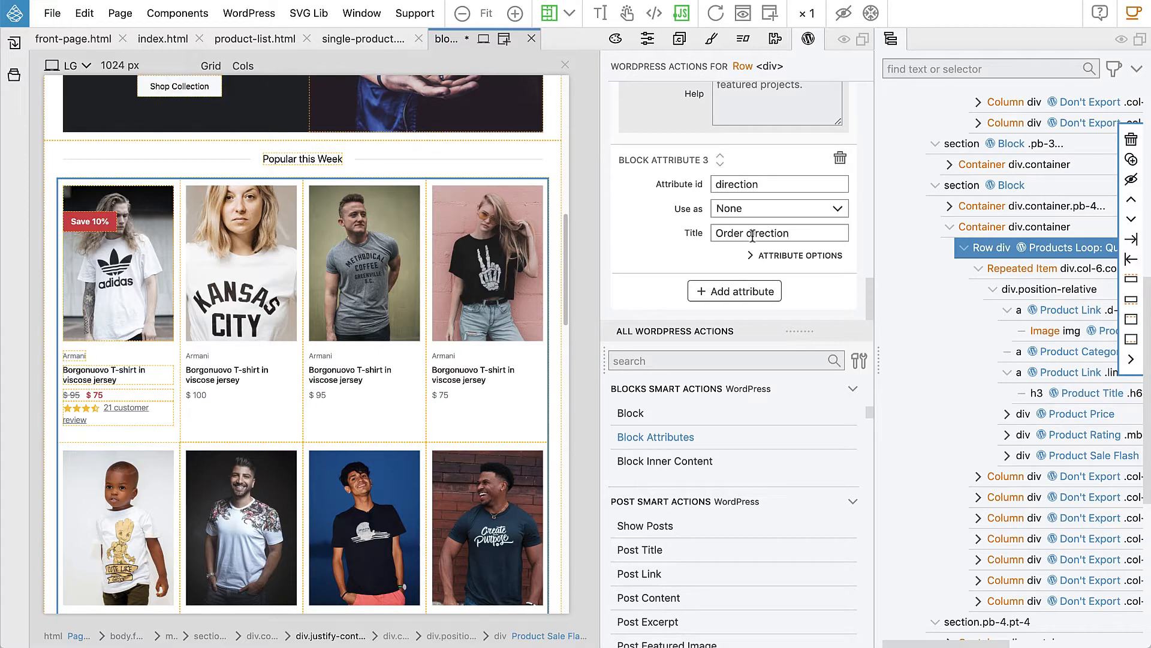
Make the direction attribute a Select control and fill its values with the WooCommerce preset Show Products Order.
click(780, 256)
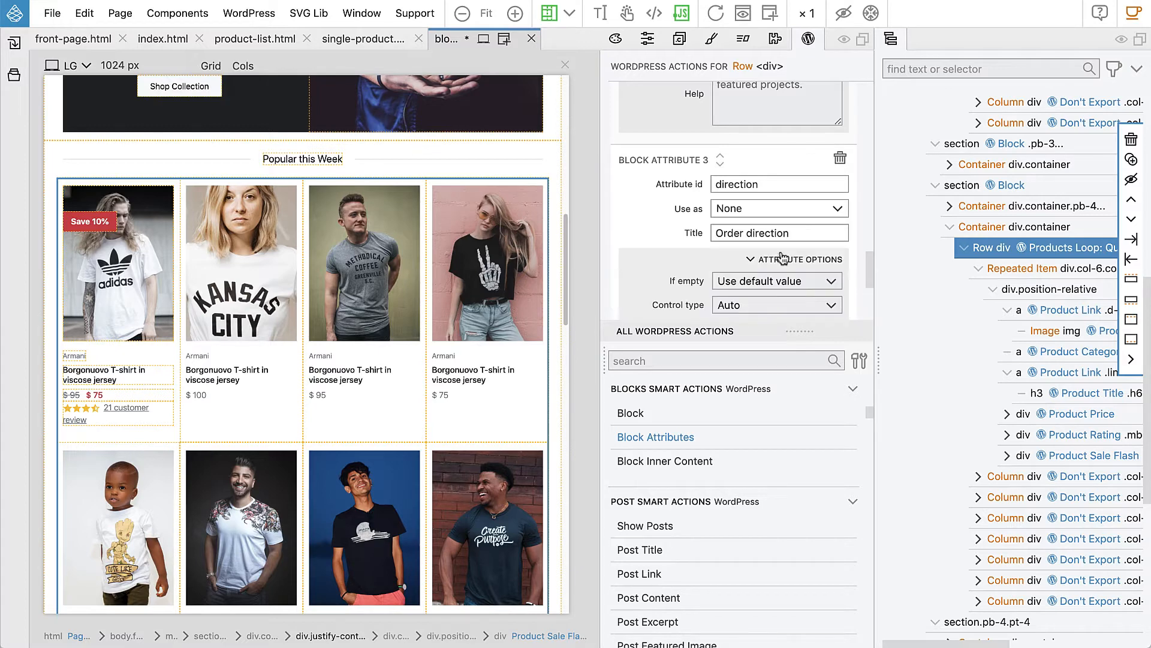
scroll(681, 237, down, 2)
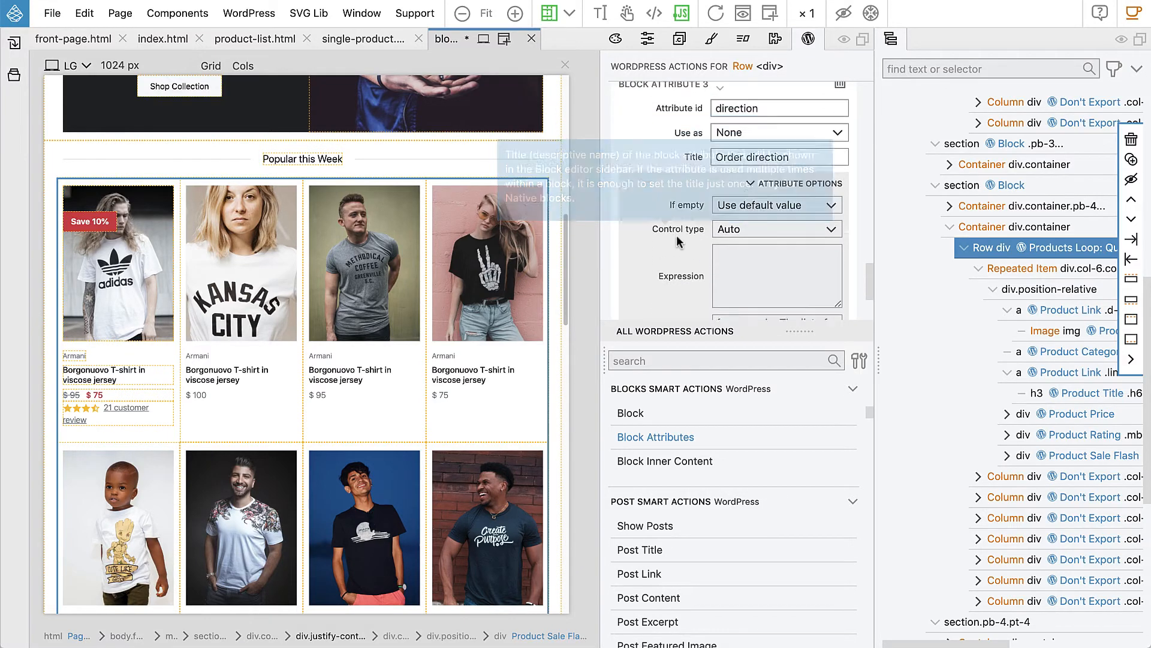
click(739, 228)
click(758, 325)
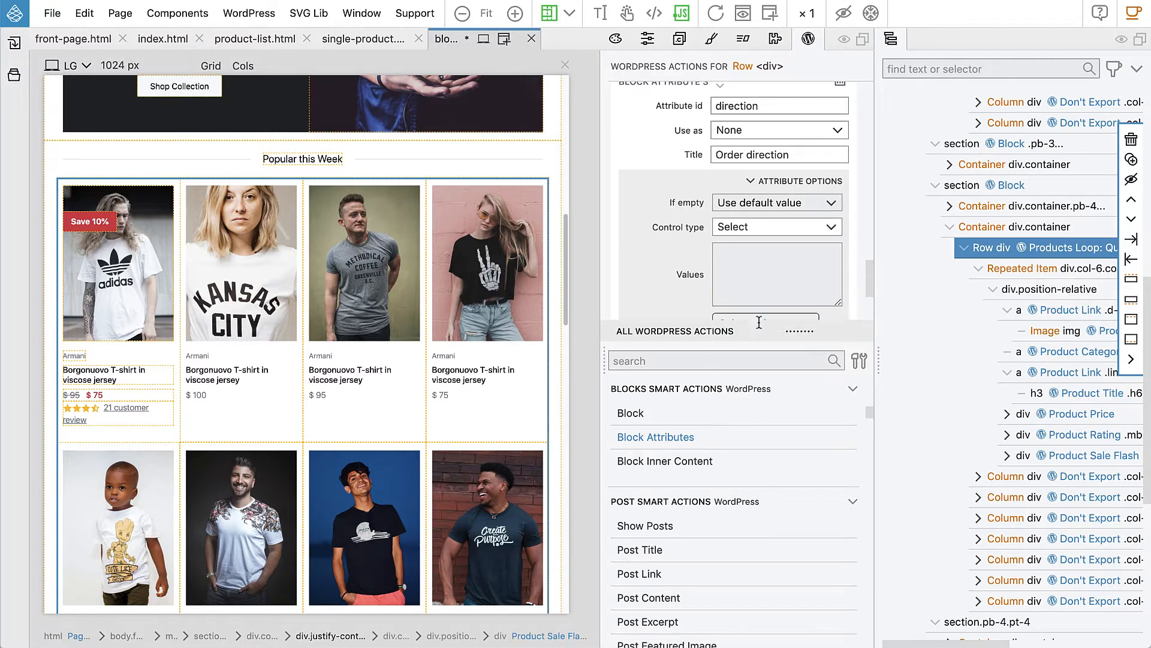
scroll(672, 241, down, 2)
click(737, 244)
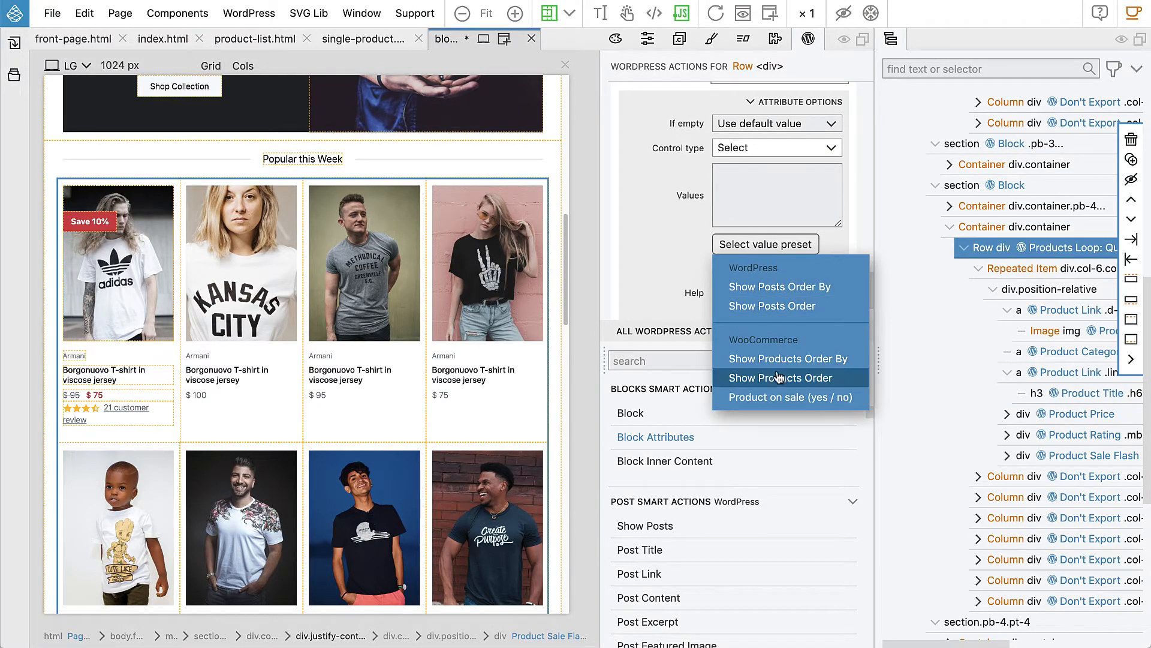
click(810, 379)
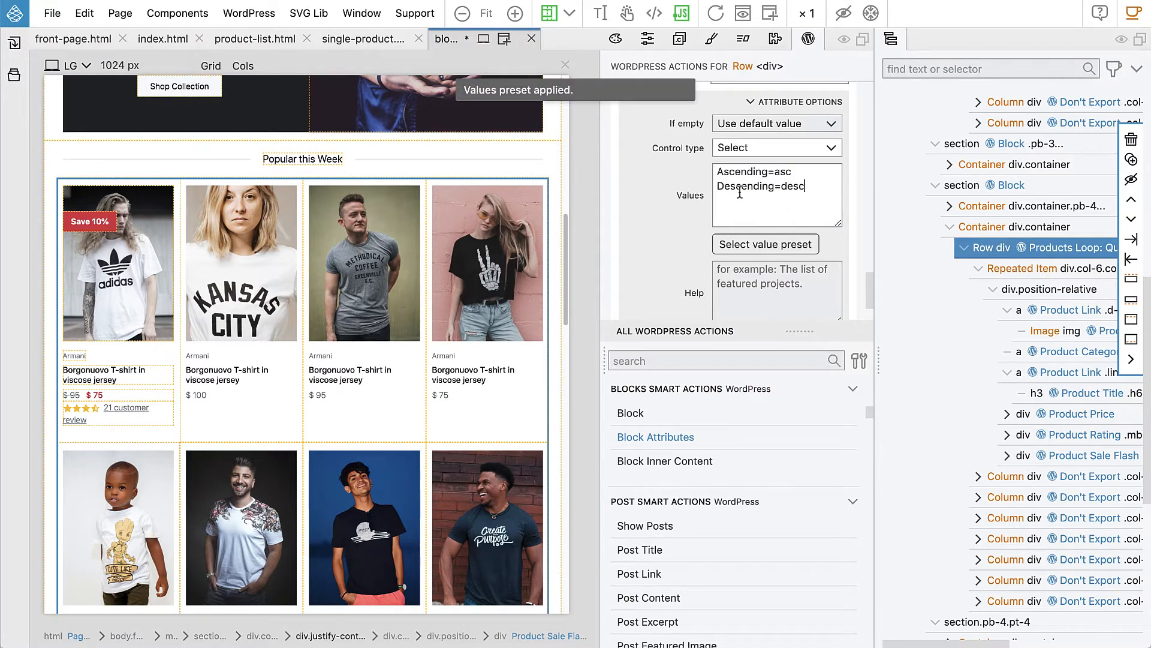
drag(867, 285, 854, 99)
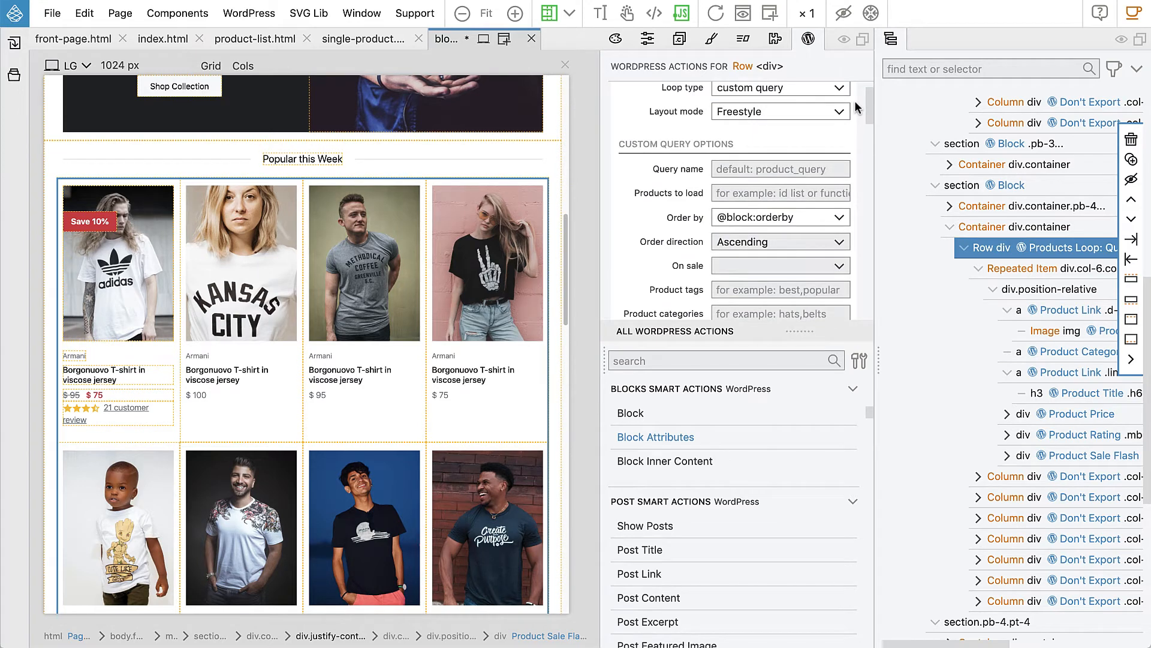
click(755, 244)
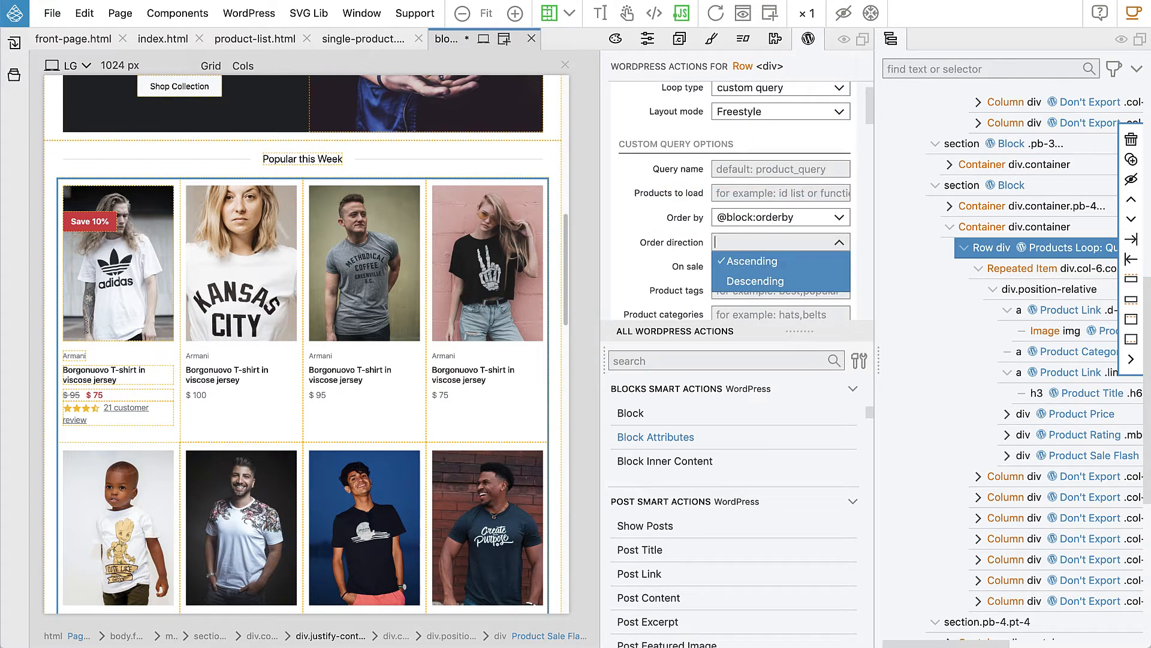
text(@block:direction)
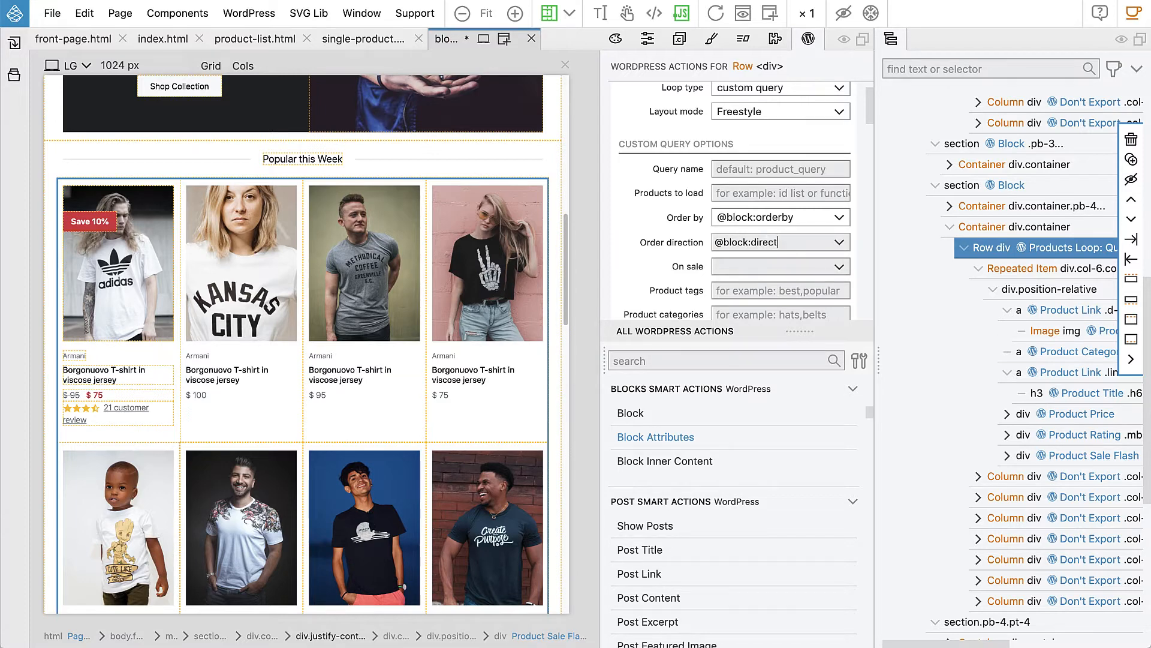
click(636, 261)
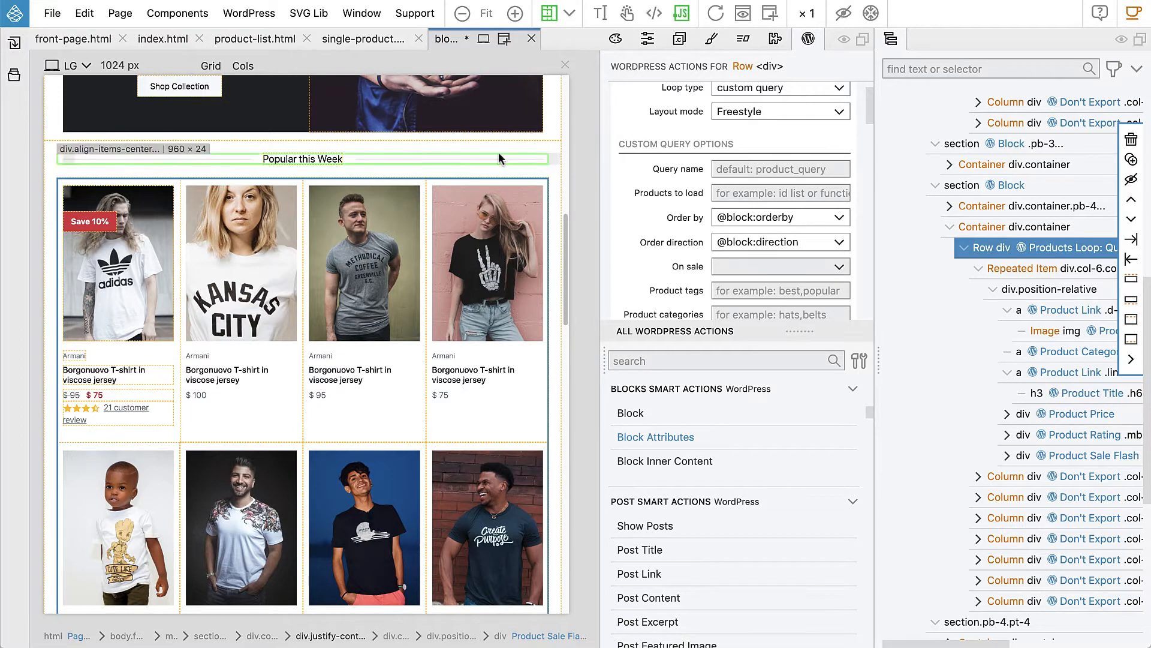
Export the updated block to WordPress and reload the Front Page editor in Chrome.
click(259, 14)
click(265, 41)
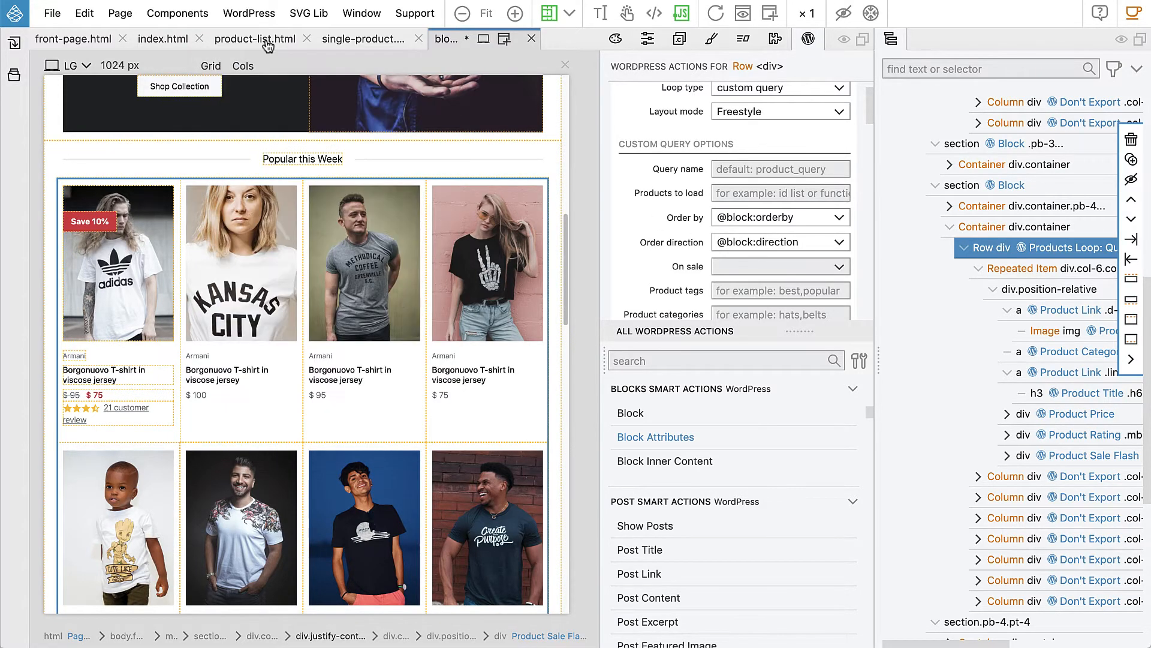
key(super+Tab)
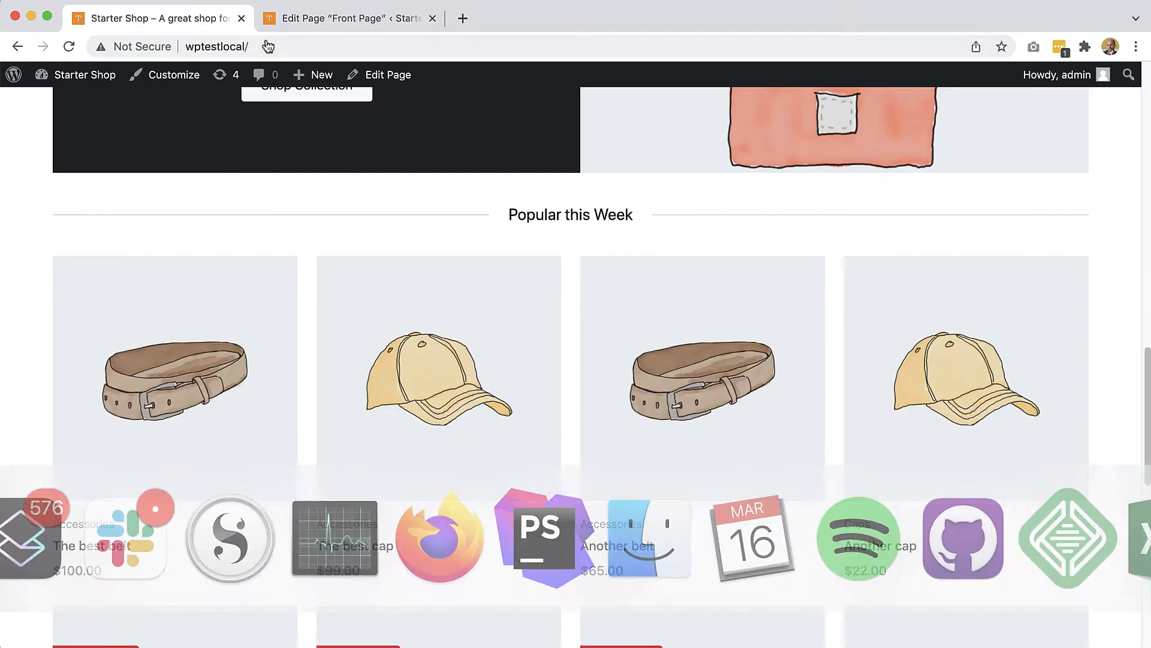
click(323, 20)
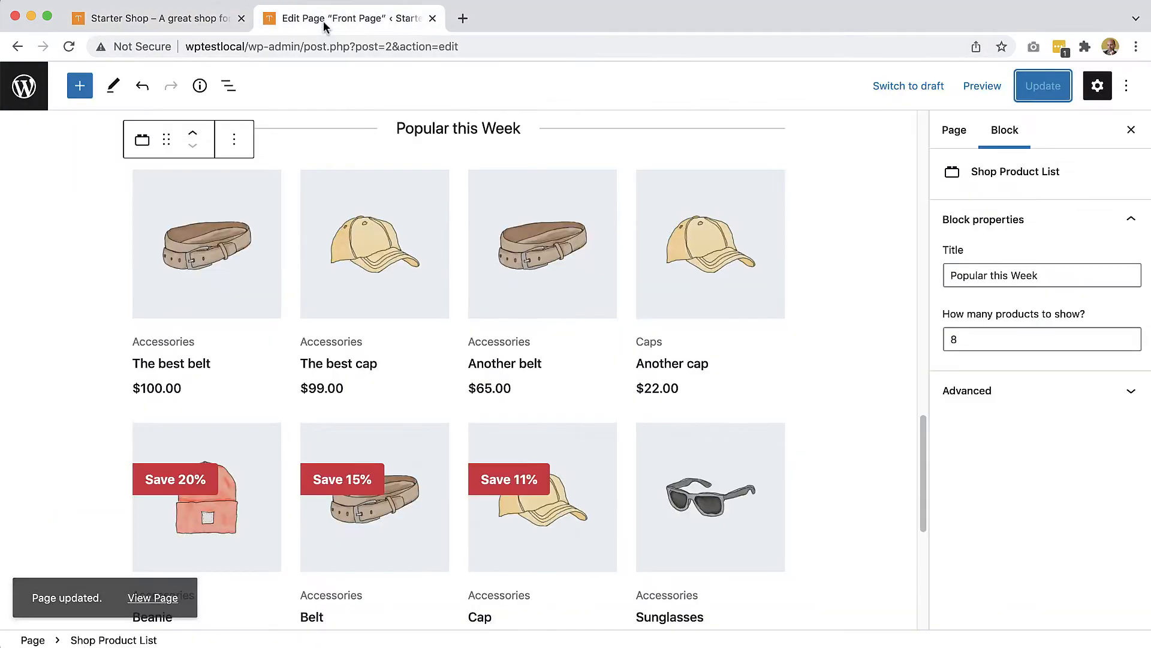
click(70, 48)
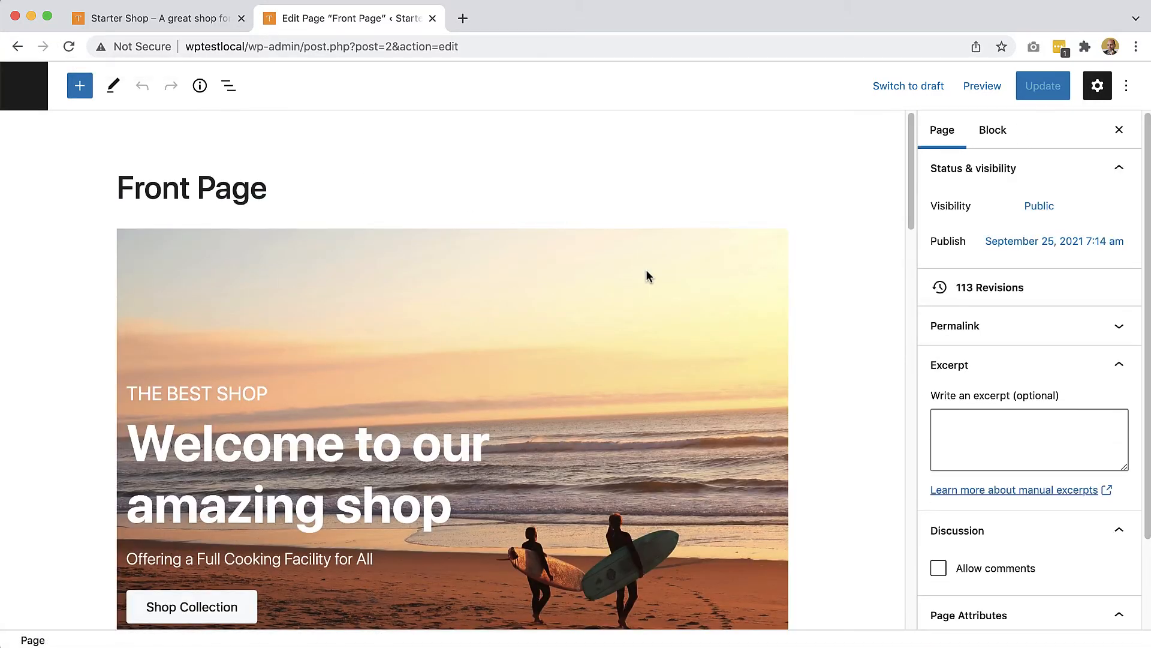
scroll(645, 268, down, 20)
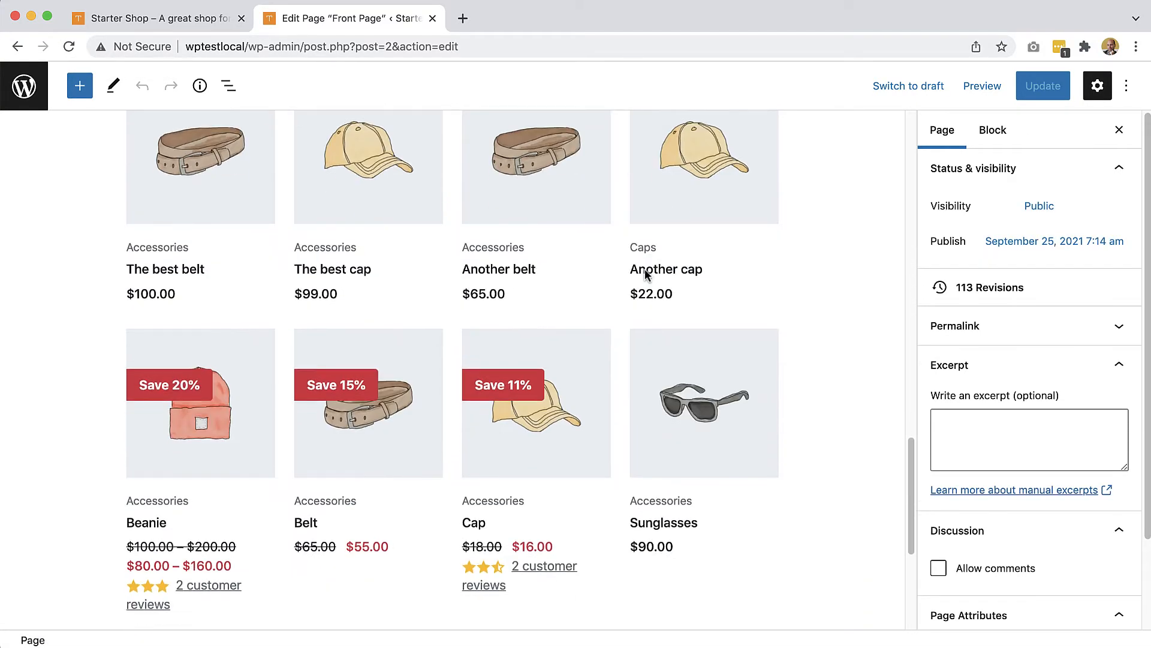
click(731, 279)
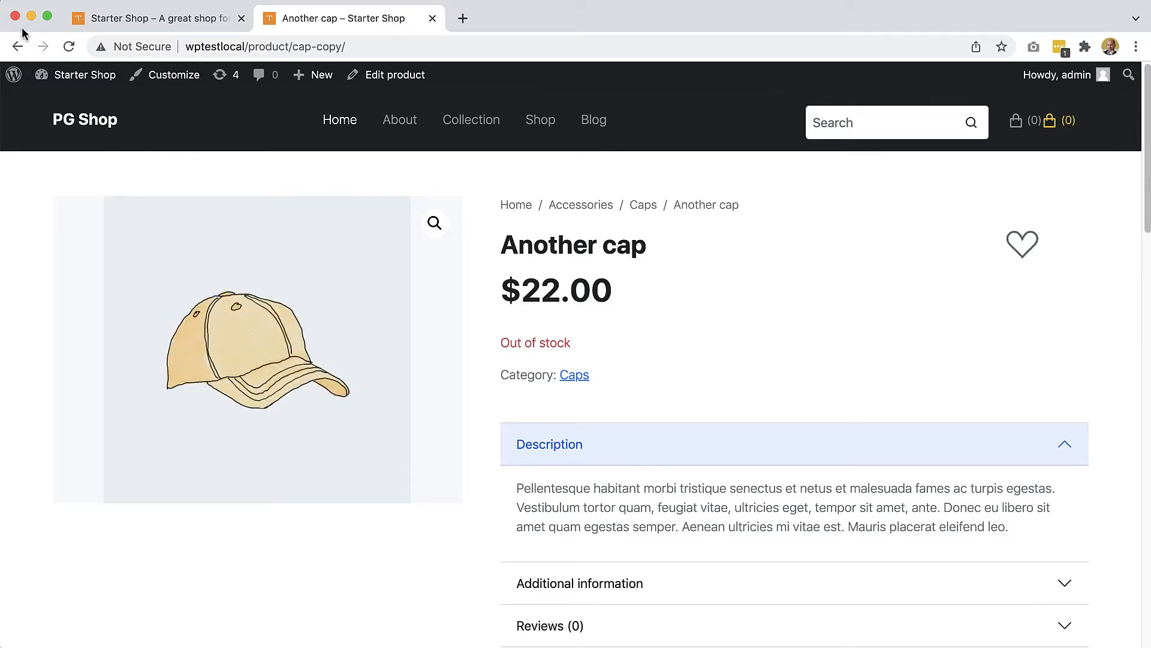
click(17, 46)
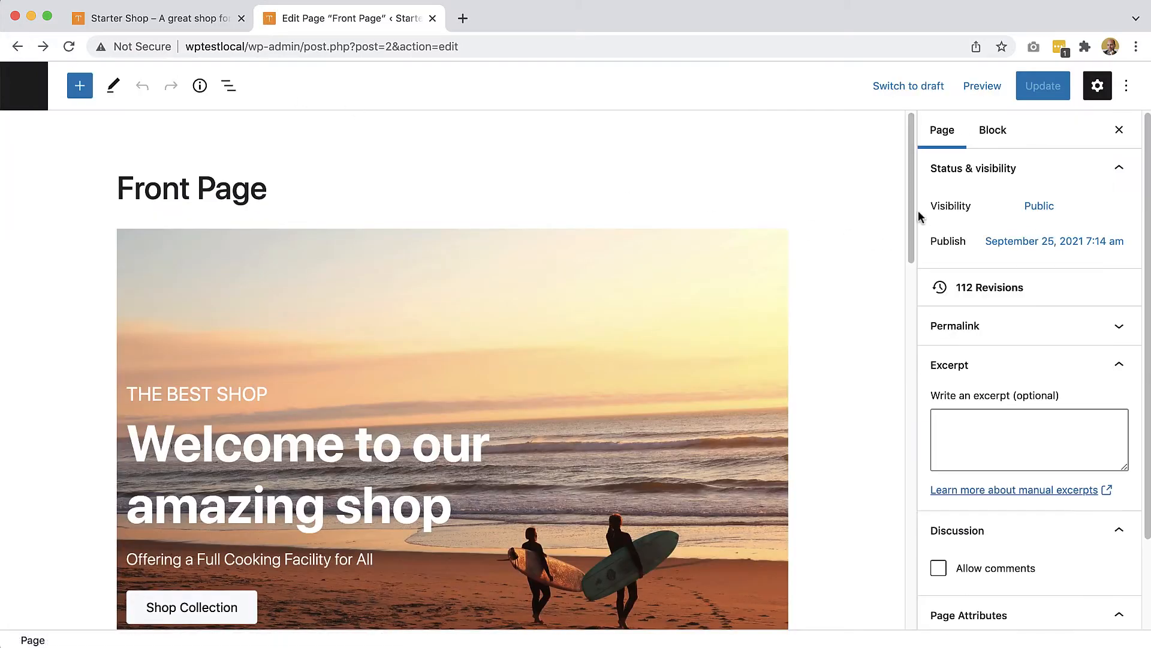
Select the Shop Product List block titled Popular this Week on the Front Page.
drag(909, 173, 868, 521)
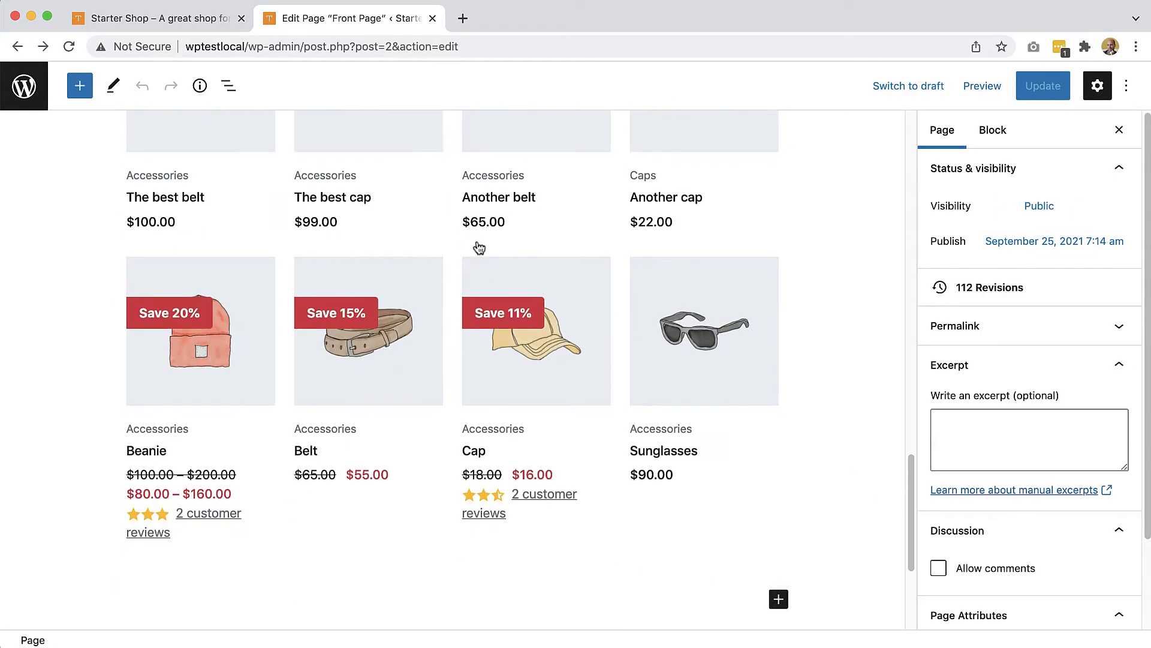
scroll(687, 264, up, 4)
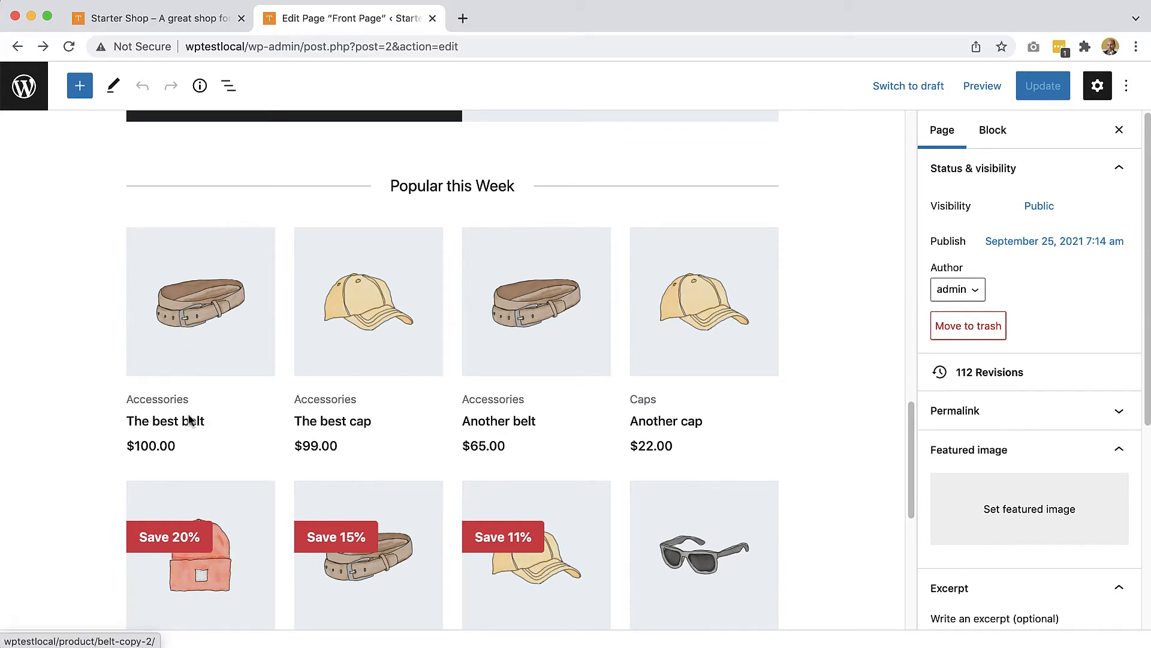
click(181, 449)
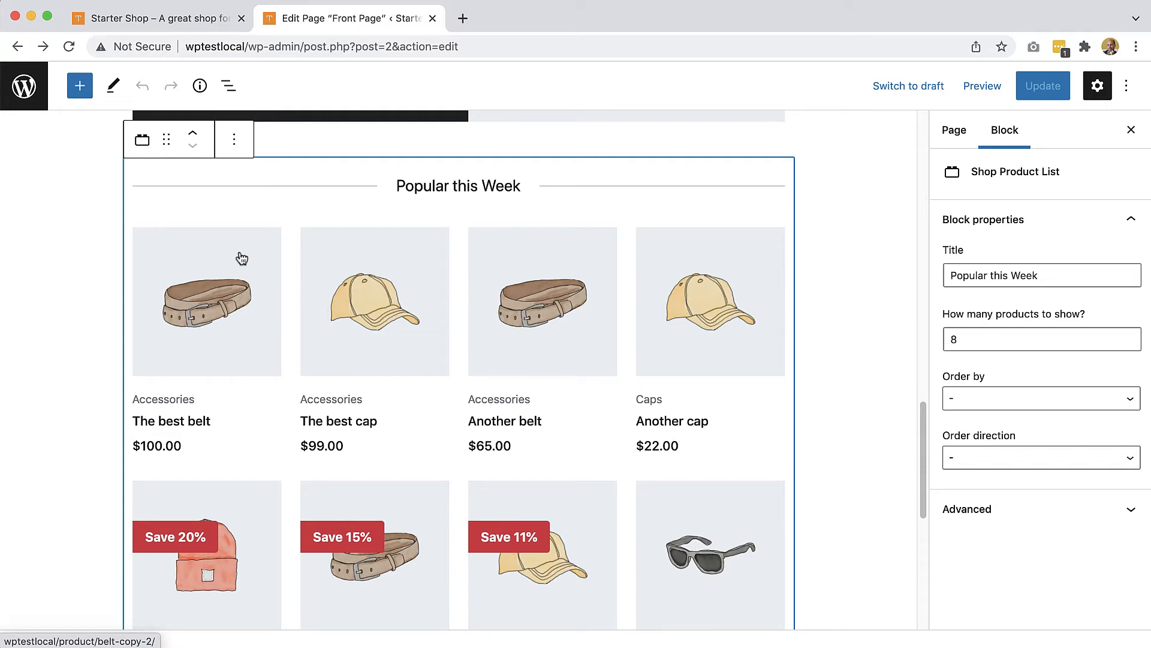
Order the product list block by Price in Ascending direction and check the sorted products.
click(973, 400)
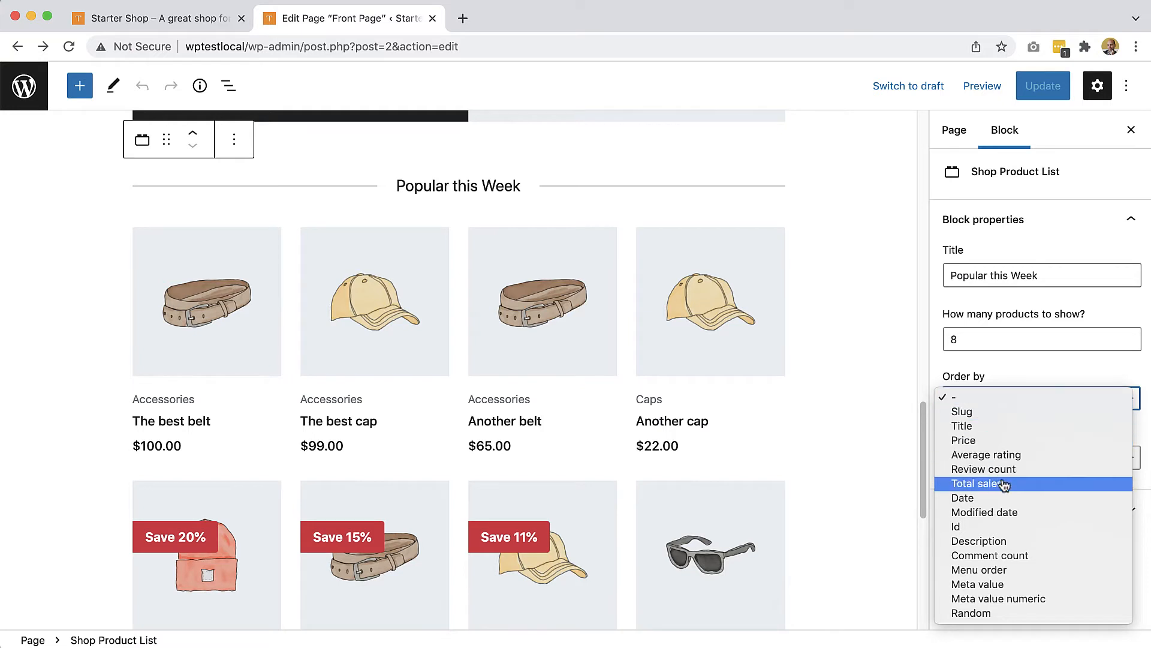
click(1010, 441)
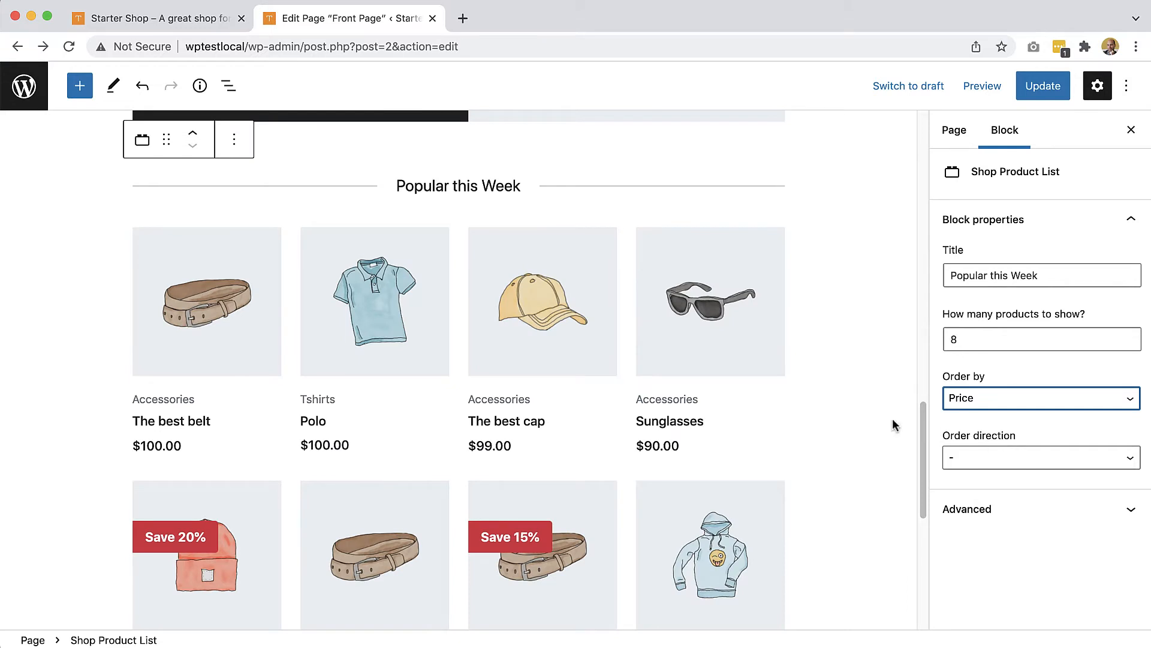
click(1009, 460)
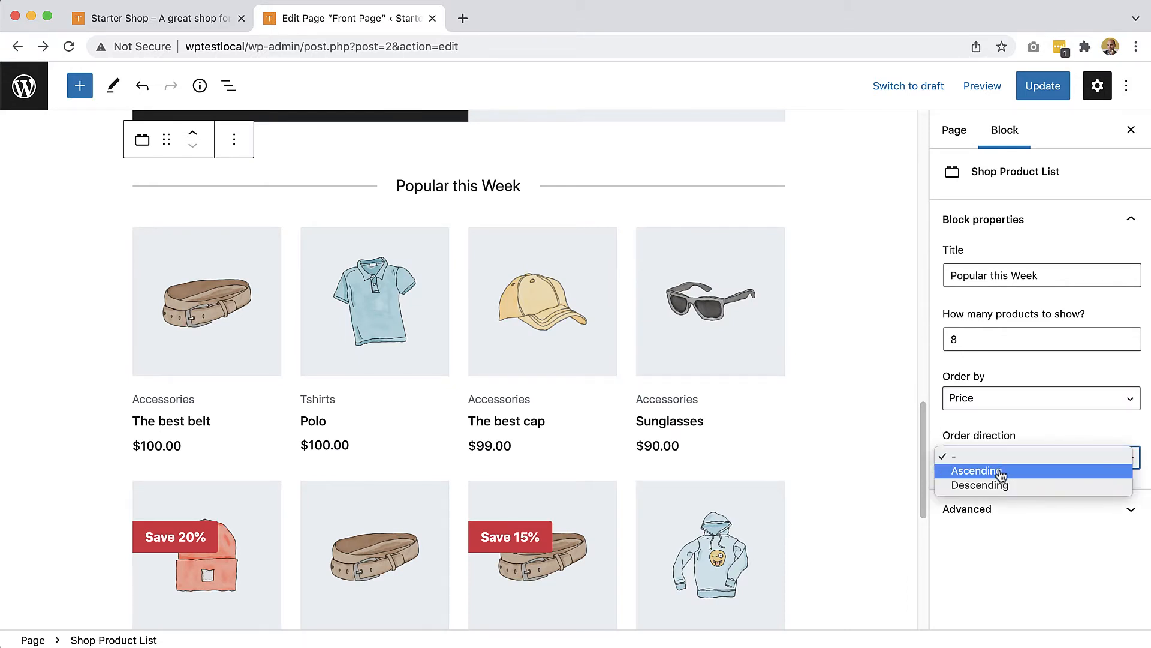
click(1000, 472)
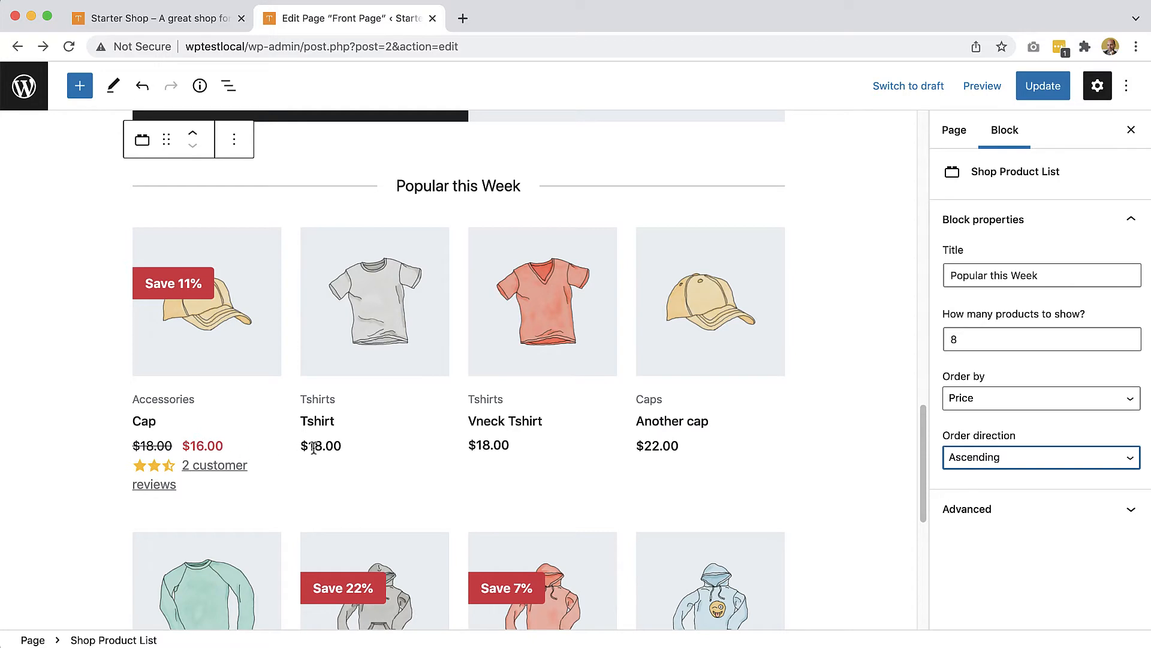
scroll(664, 461, down, 3)
scroll(664, 462, down, 2)
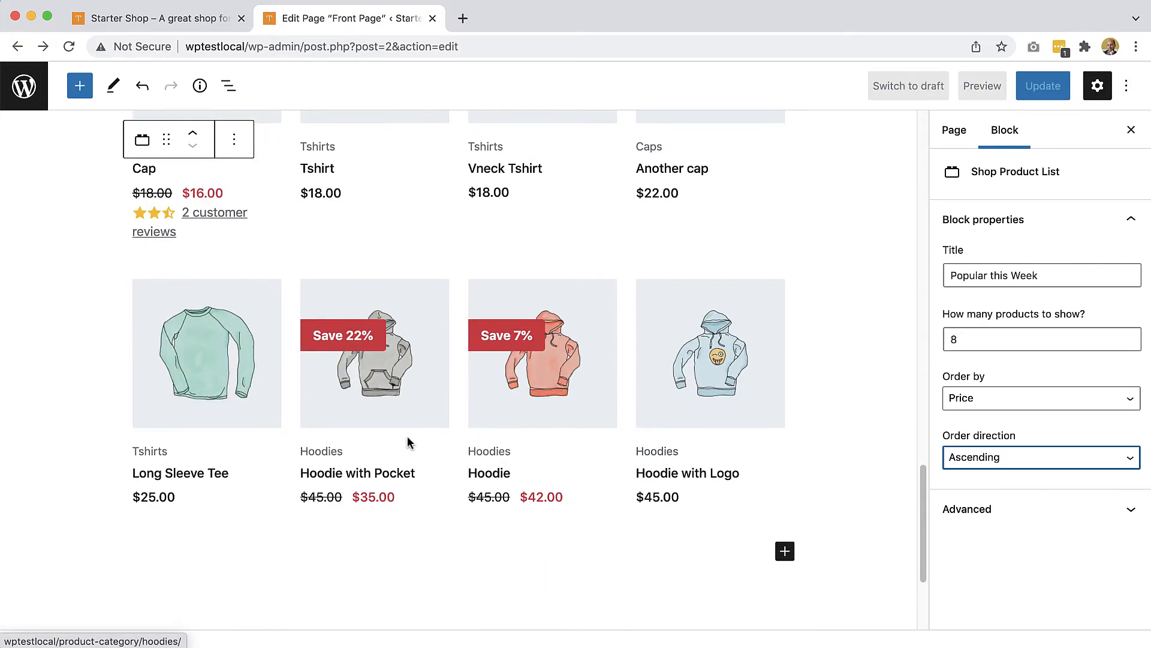
scroll(685, 481, up, 1)
scroll(684, 481, up, 1)
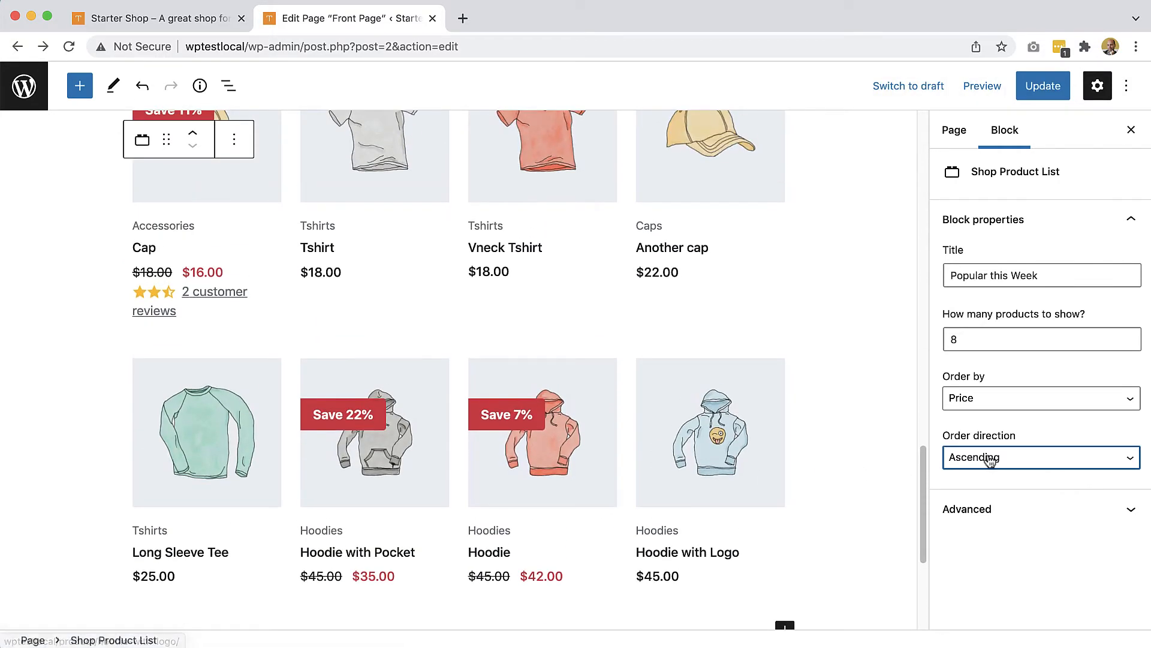
Set the product list block's Order by to Total sales and its Order direction to Descending.
click(963, 399)
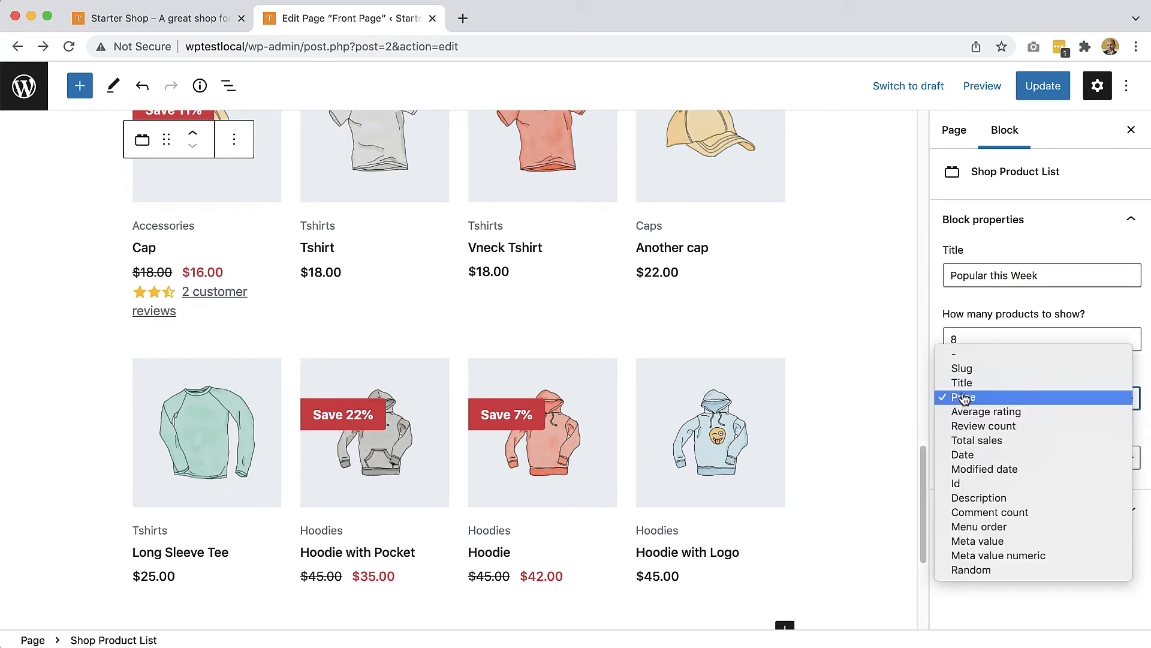
click(977, 441)
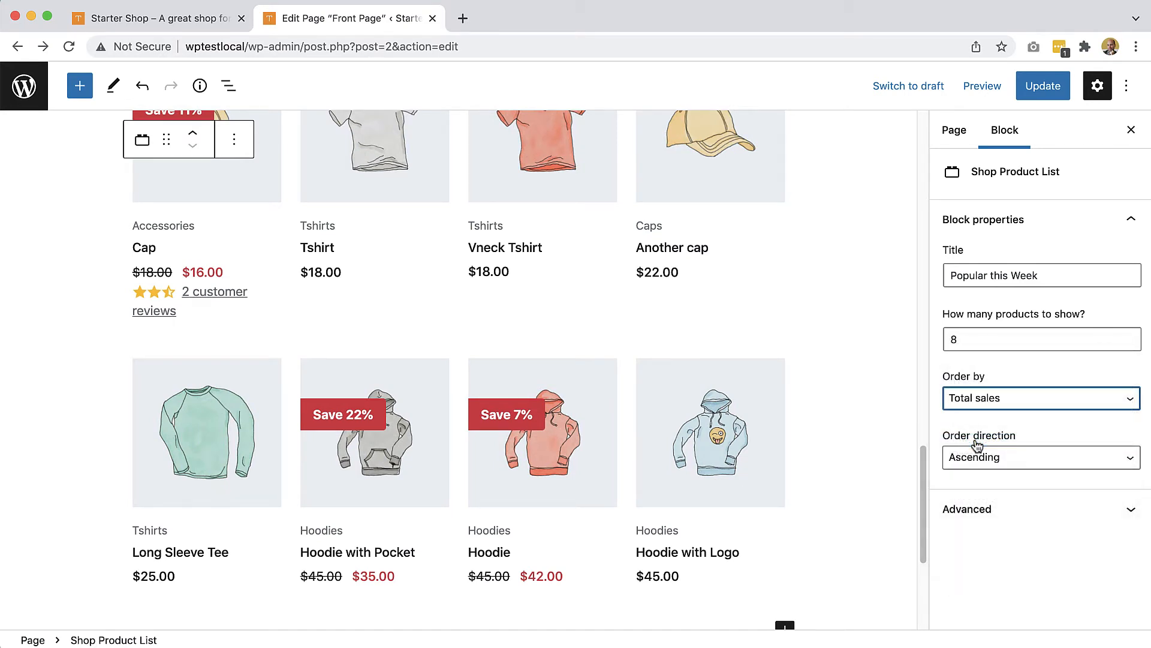
click(981, 459)
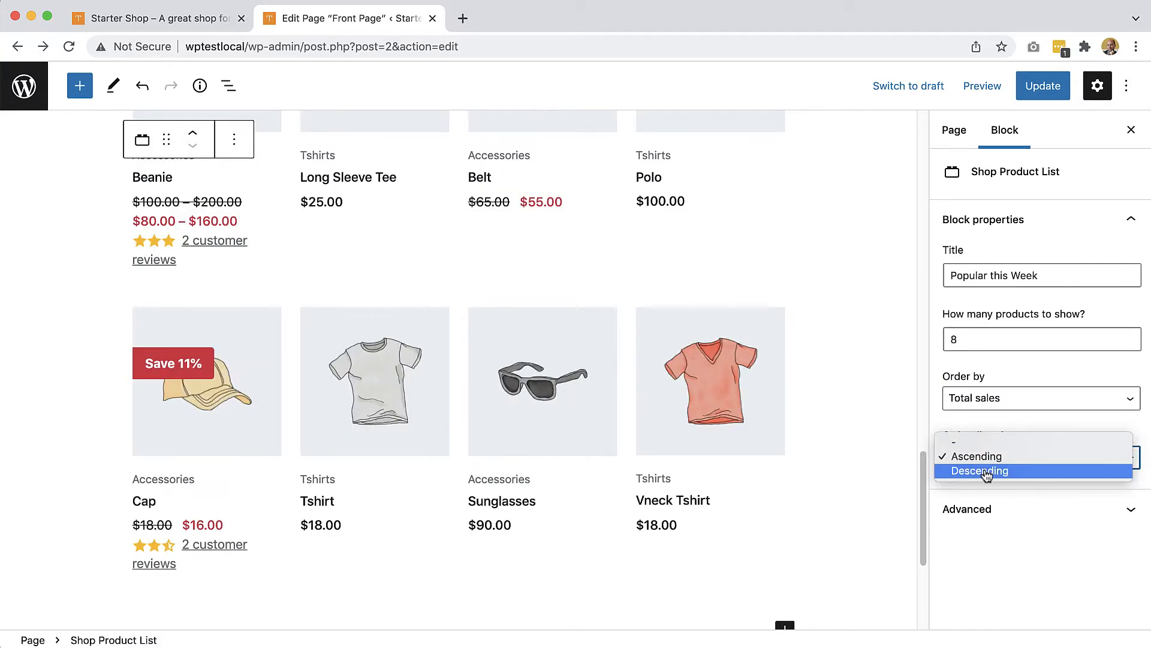
click(986, 477)
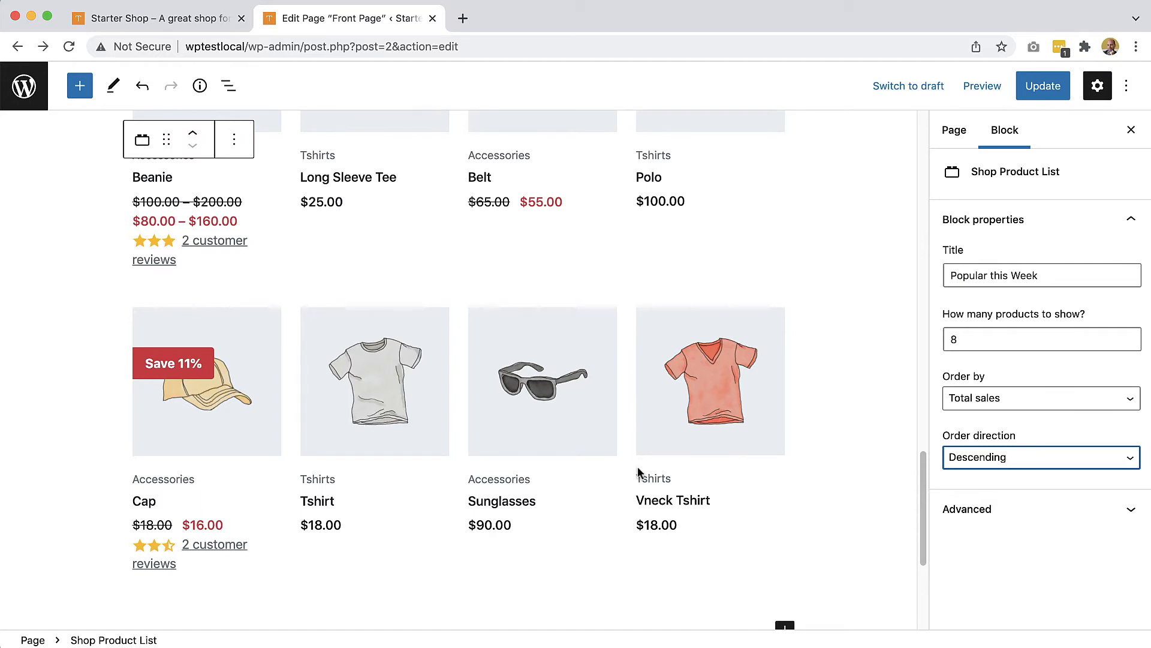
Retitle the product list block Bestsellers and look over its products.
scroll(639, 472, up, 7)
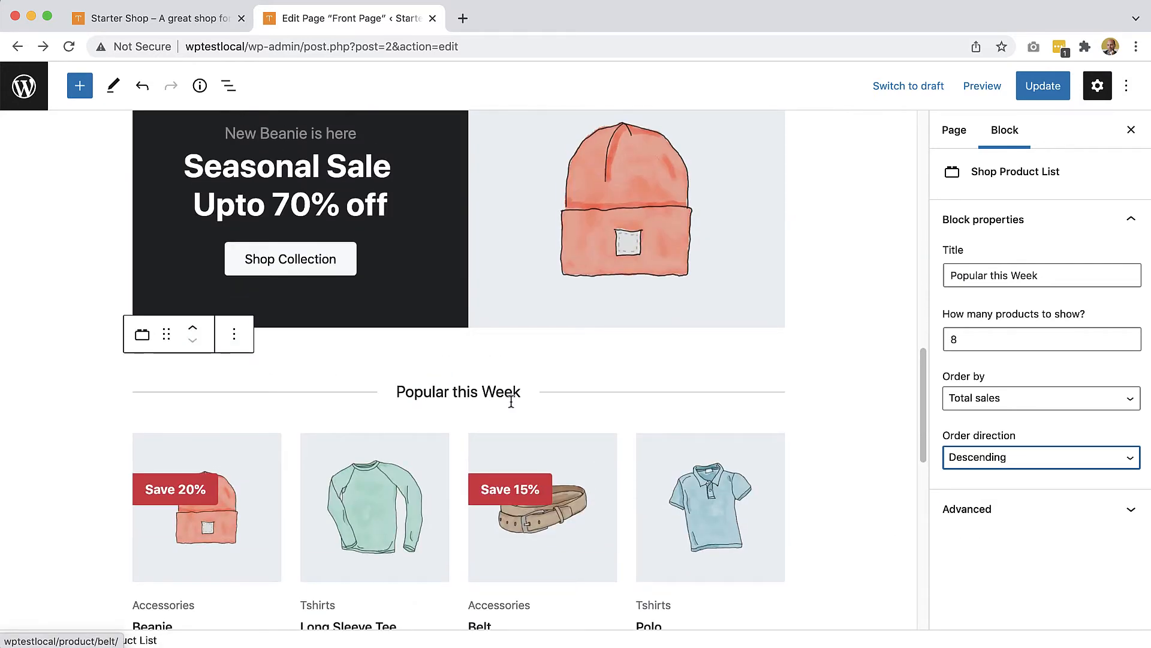
drag(1045, 277, 925, 276)
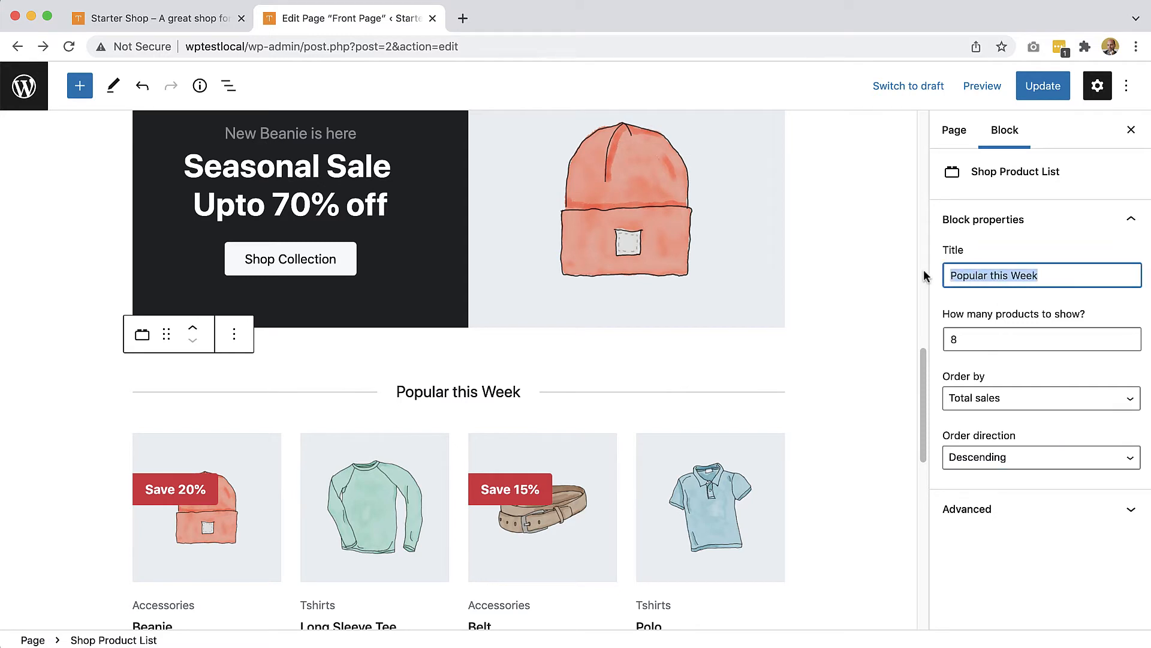
text(Bestsellers)
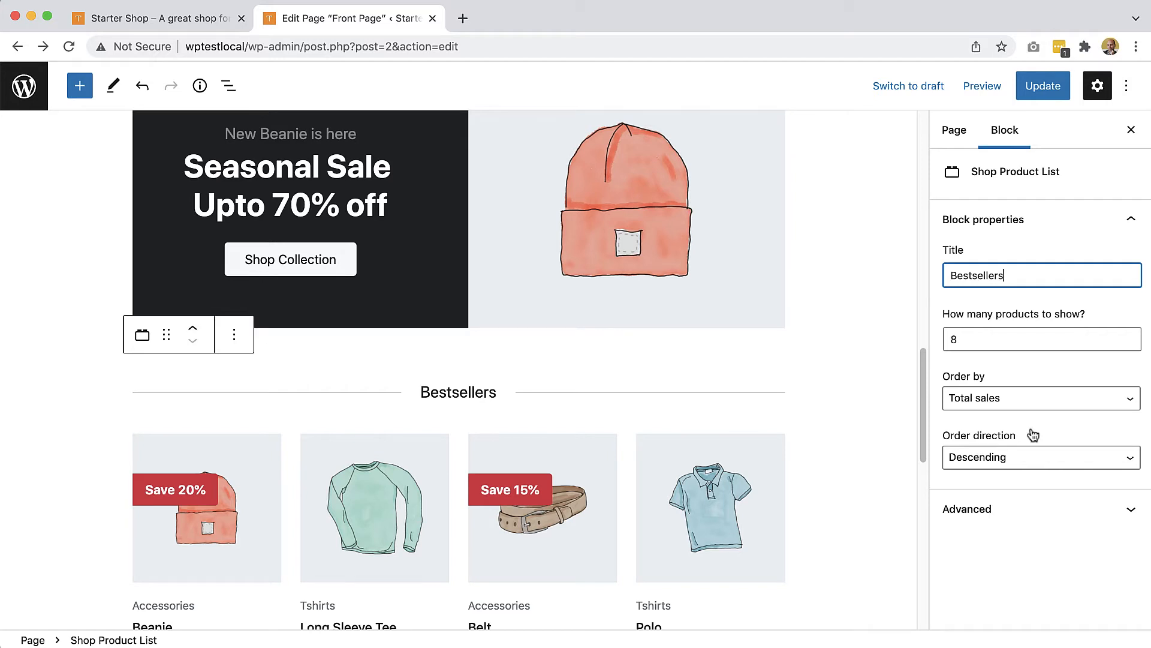
scroll(728, 443, down, 3)
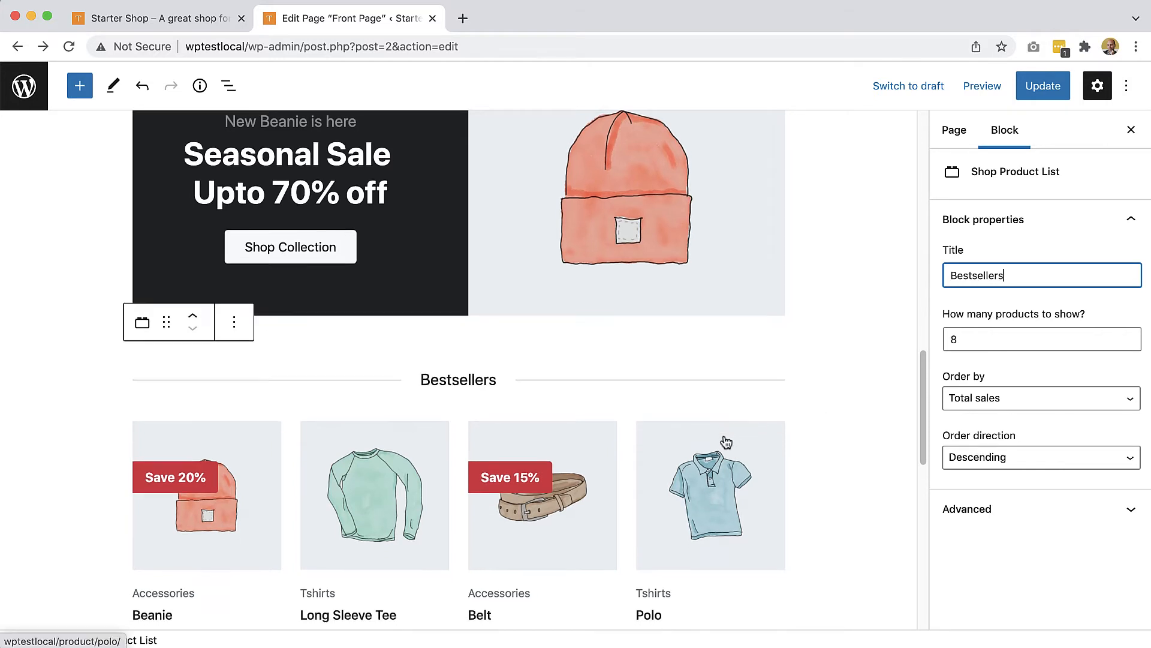
scroll(725, 443, down, 10)
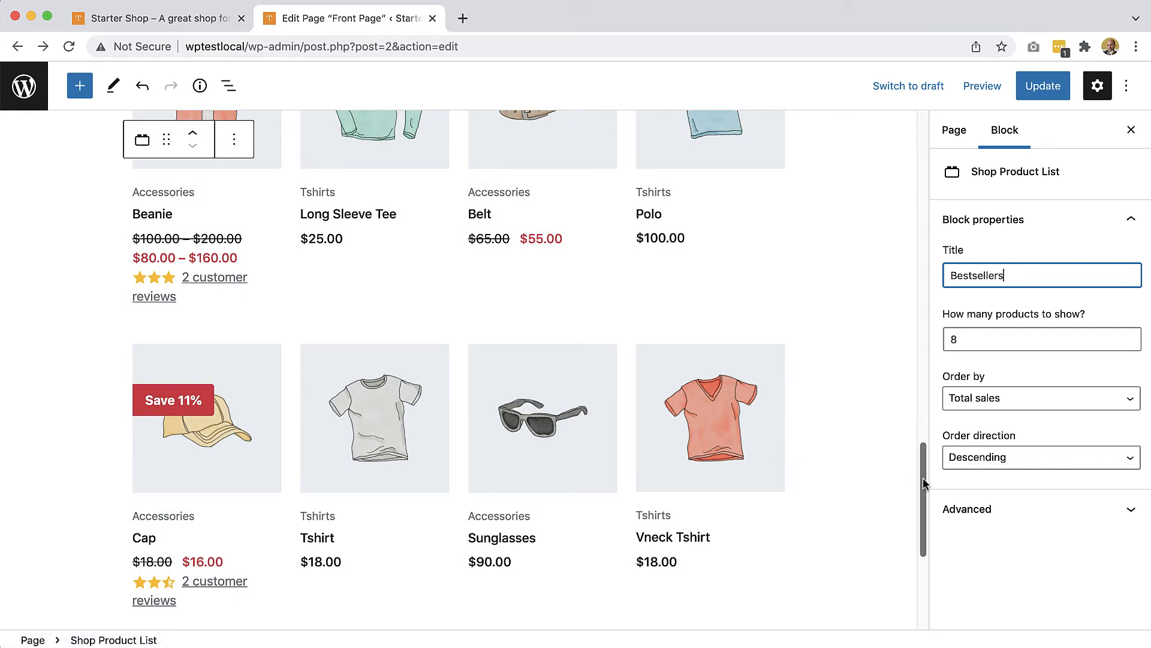
drag(923, 478, 923, 413)
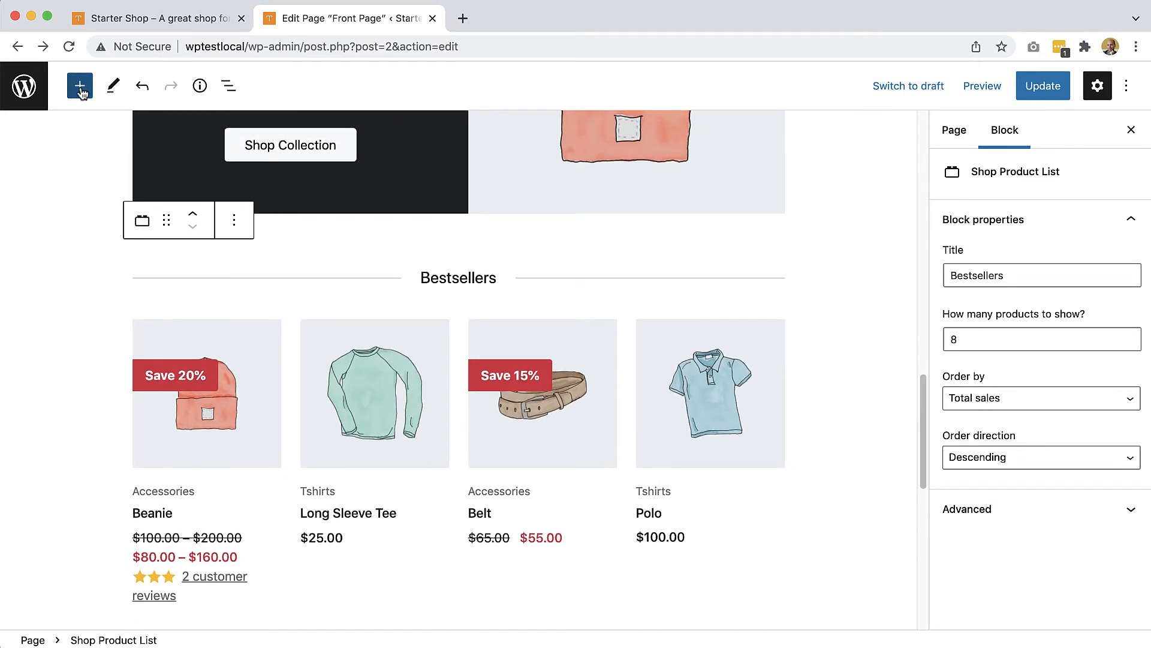
Insert another Shop Product List block from the Shop Blocks category and close the block inserter.
click(80, 86)
scroll(269, 173, down, 3)
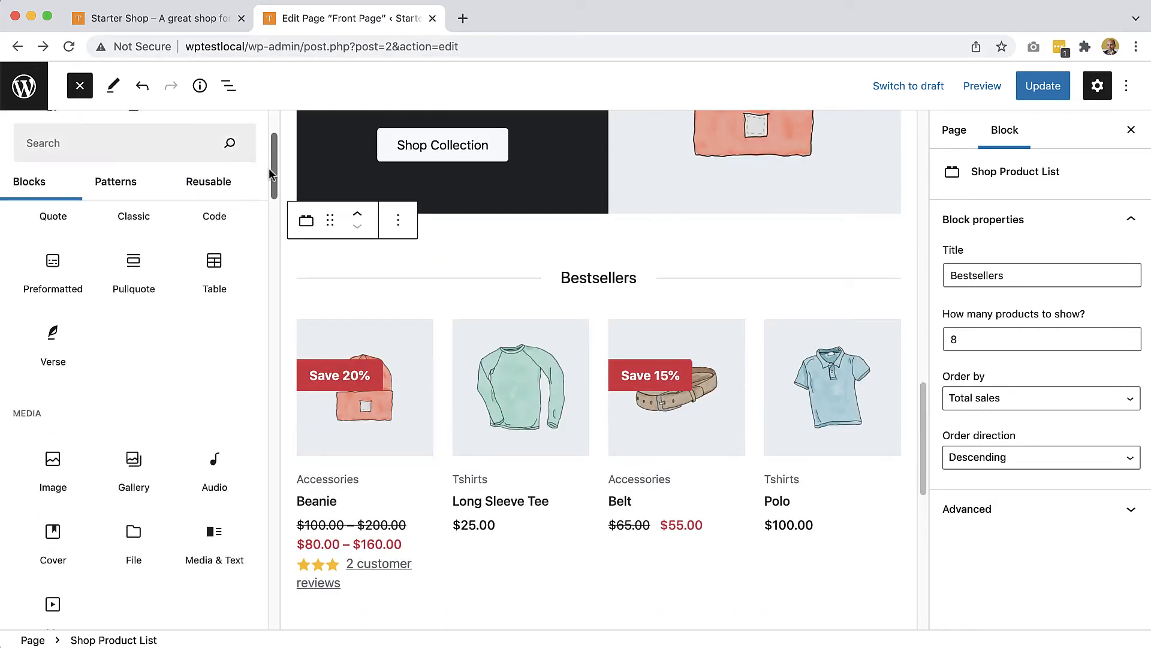
scroll(269, 174, down, 20)
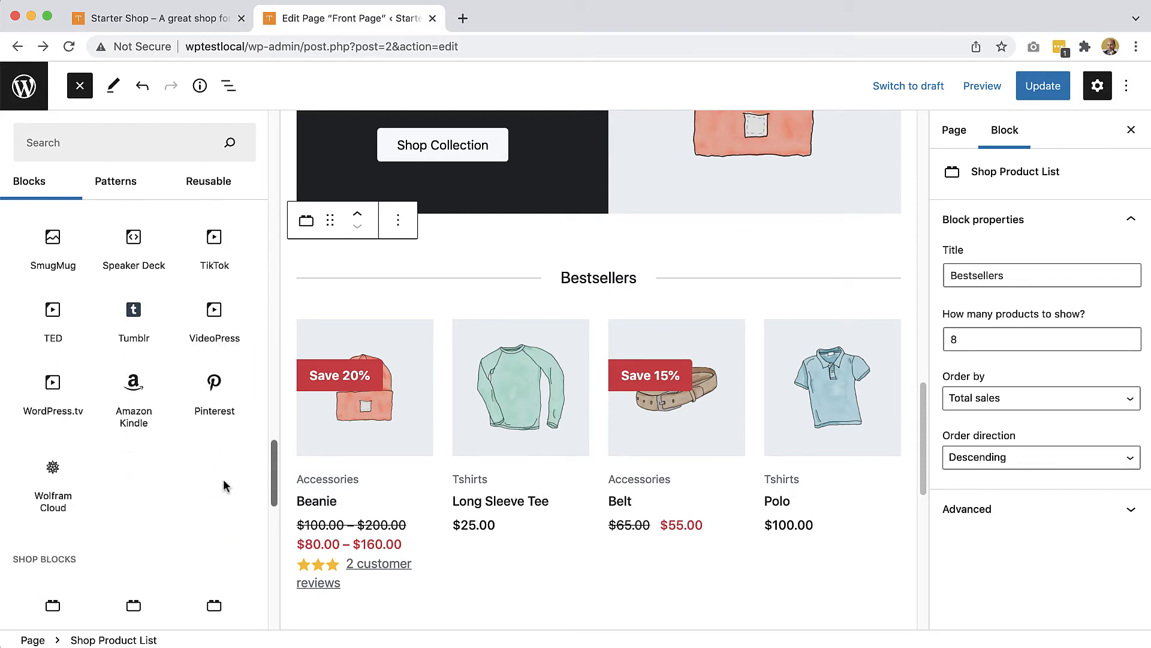
scroll(225, 510, down, 8)
scroll(247, 516, up, 6)
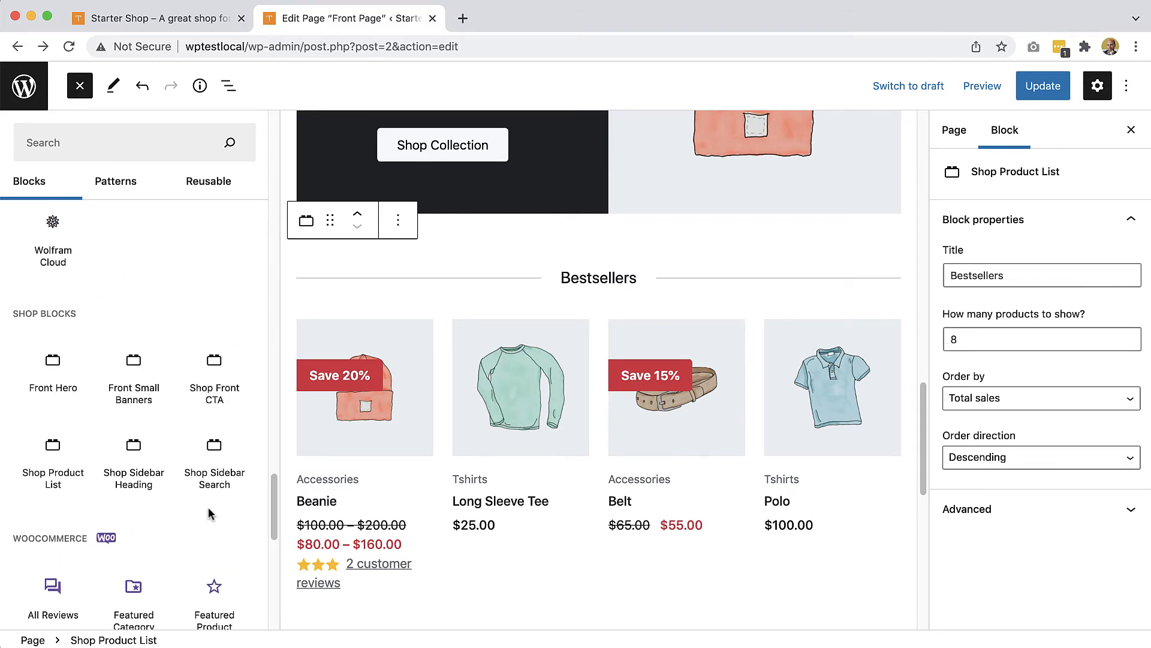
click(52, 471)
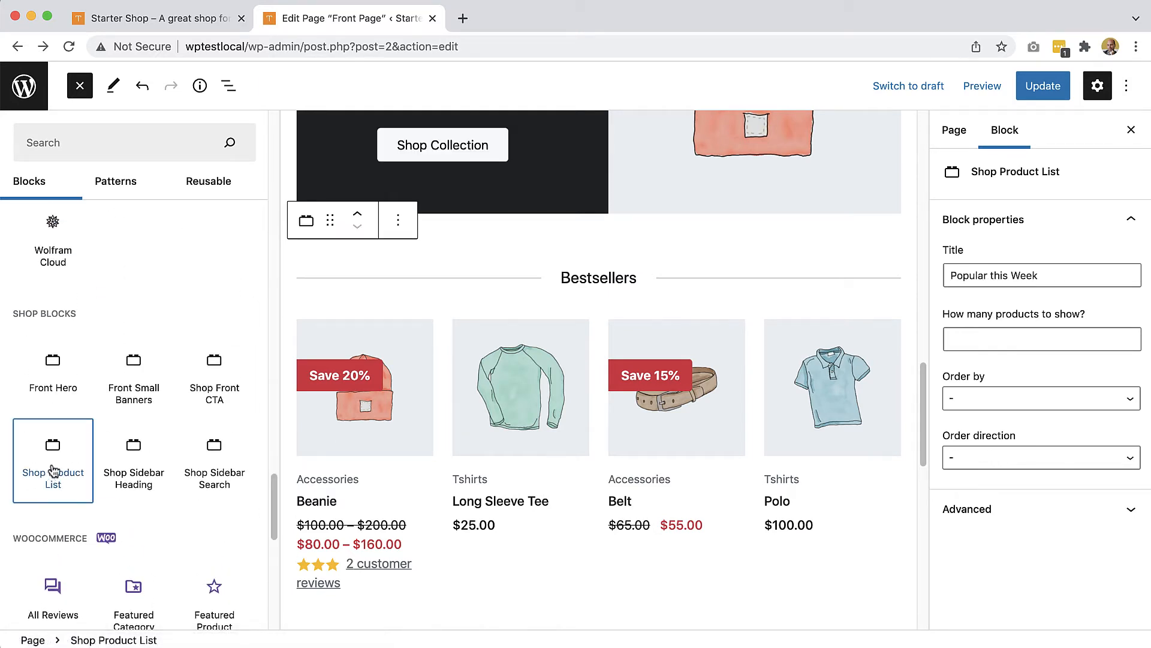
click(79, 87)
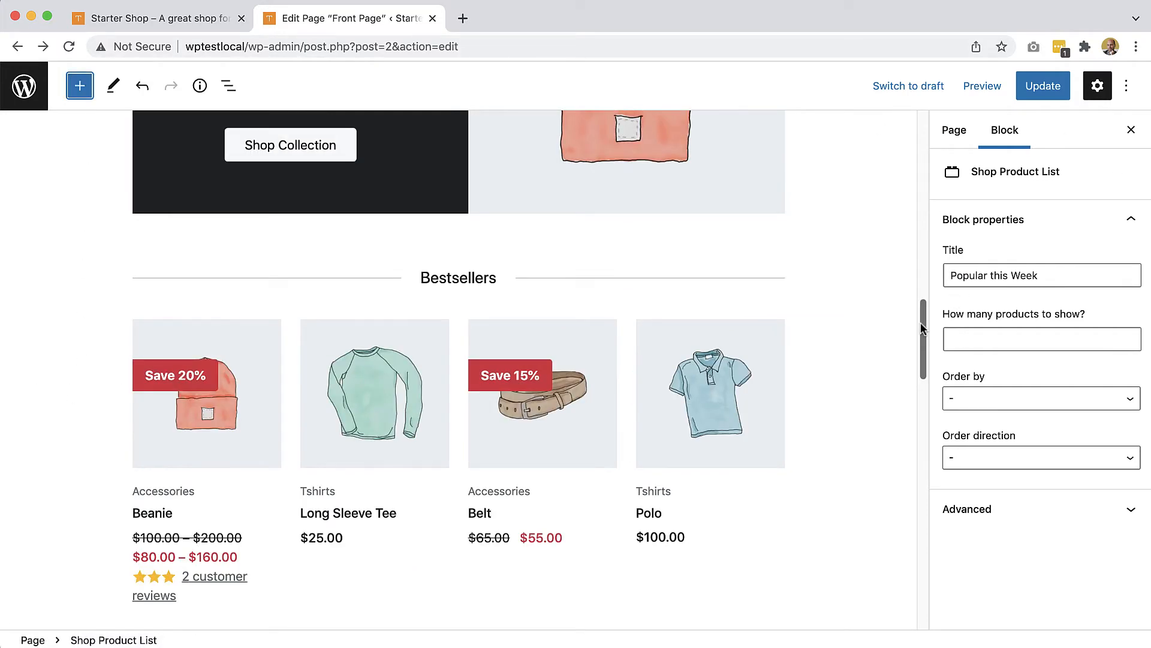
Retitle the newly inserted product list block New arrivals and limit it to 4 products.
drag(924, 336, 916, 440)
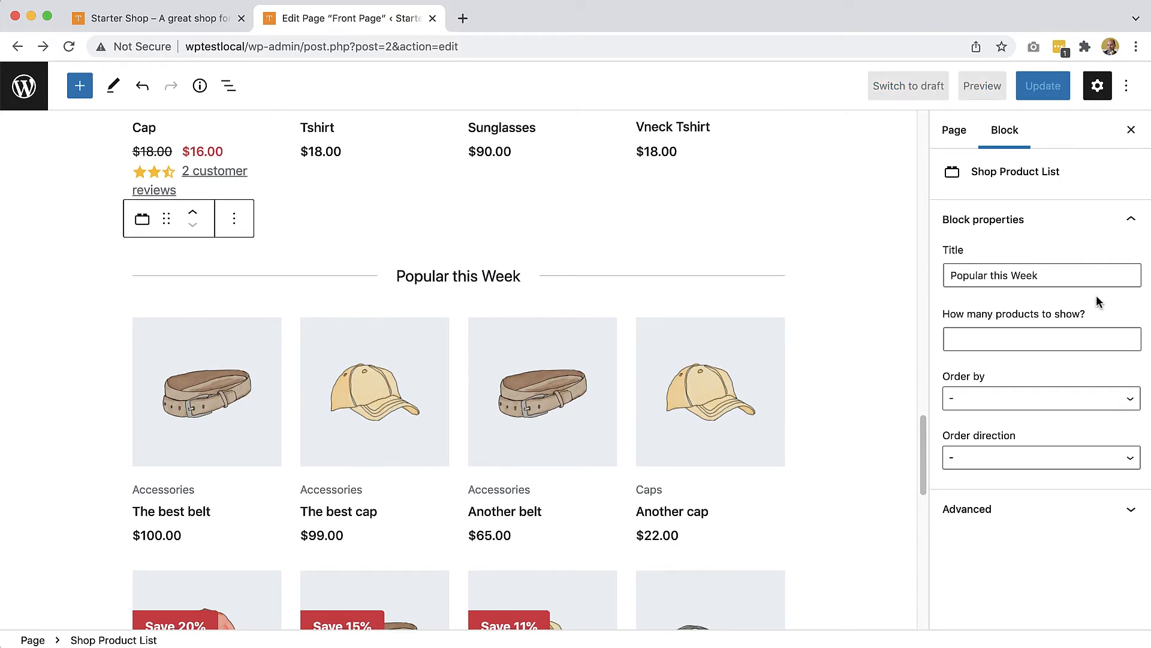
drag(1054, 275, 945, 276)
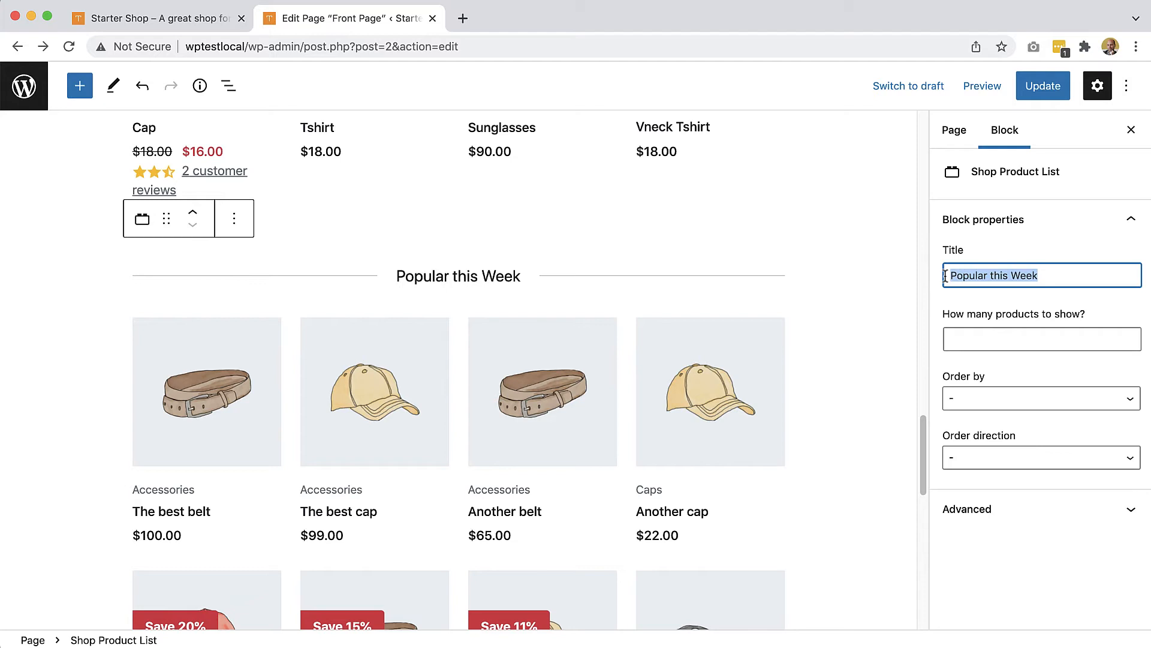
text(New arrivals)
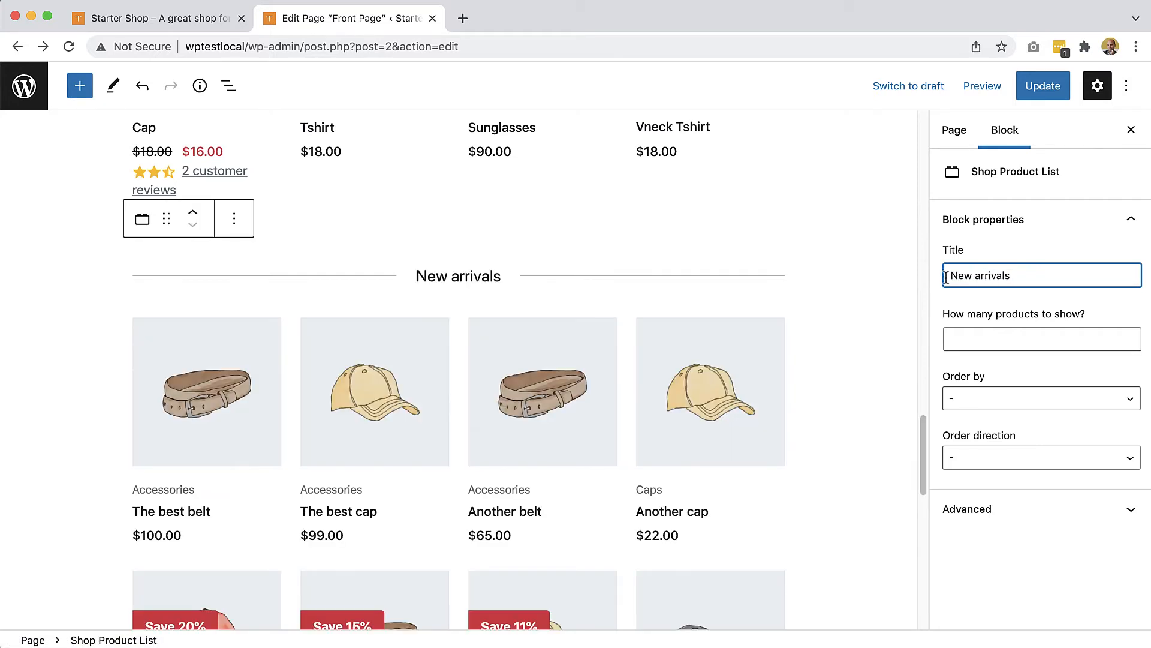
click(969, 340)
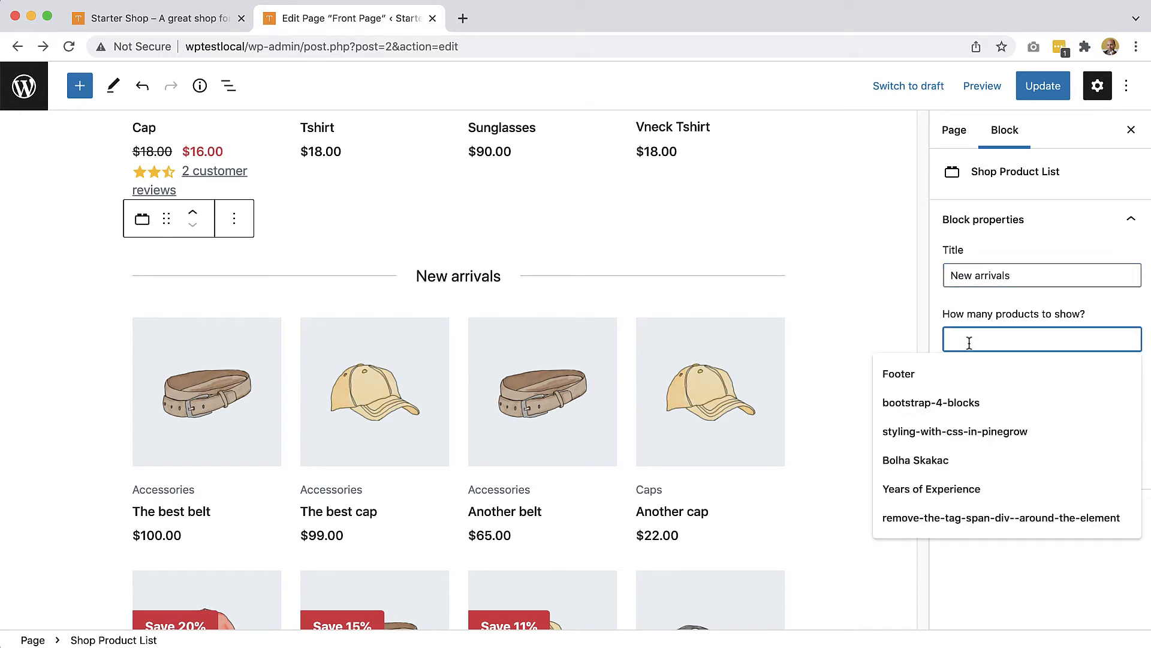
text(4)
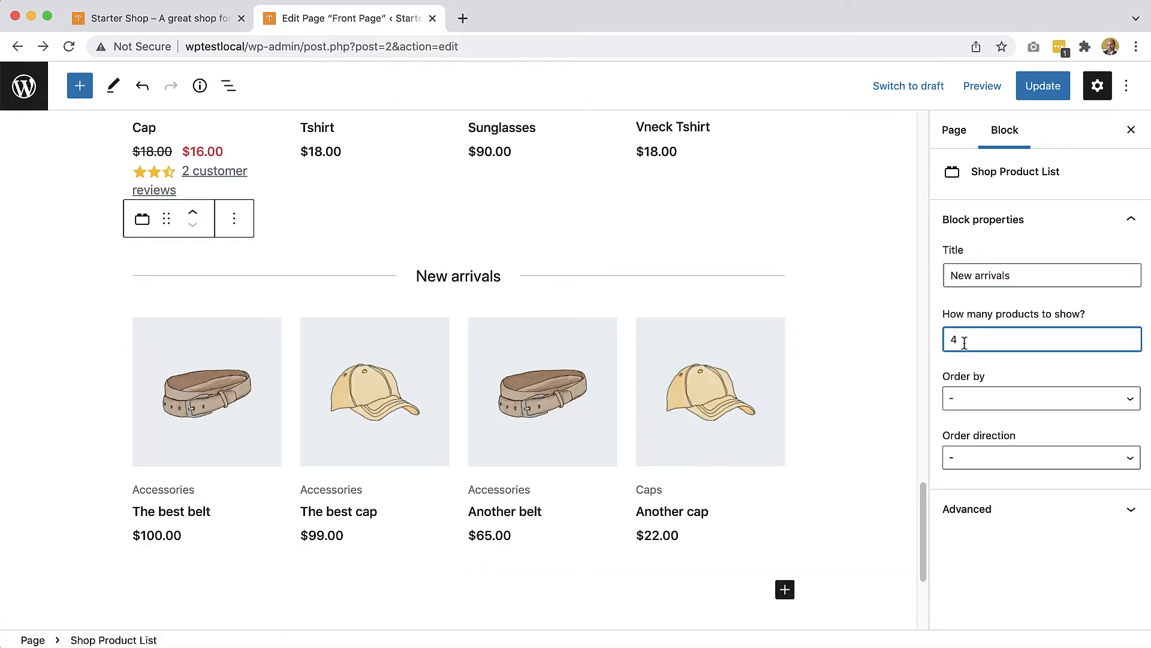
Order the New arrivals block by Date in Descending direction and update the page.
click(965, 401)
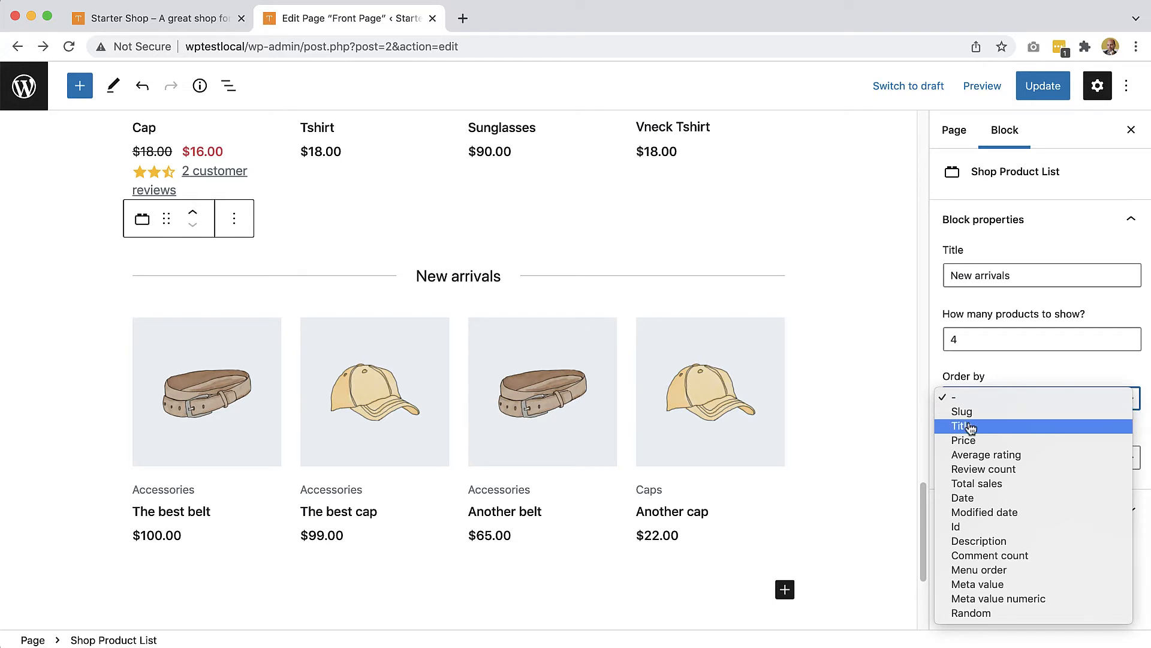
click(984, 499)
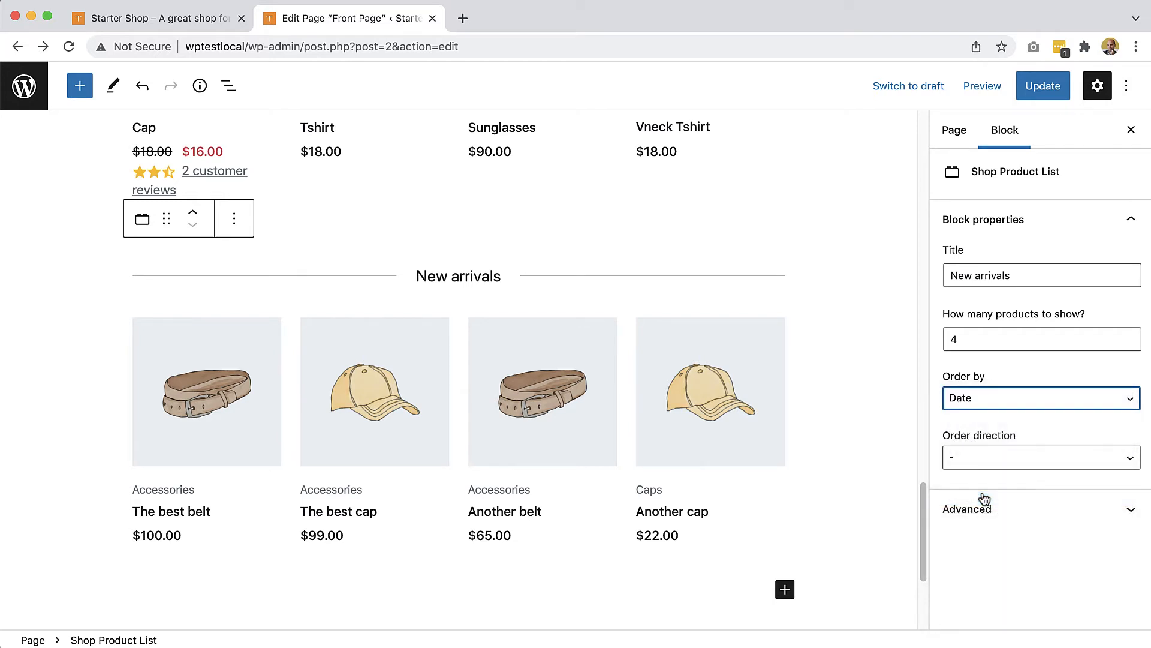
click(984, 459)
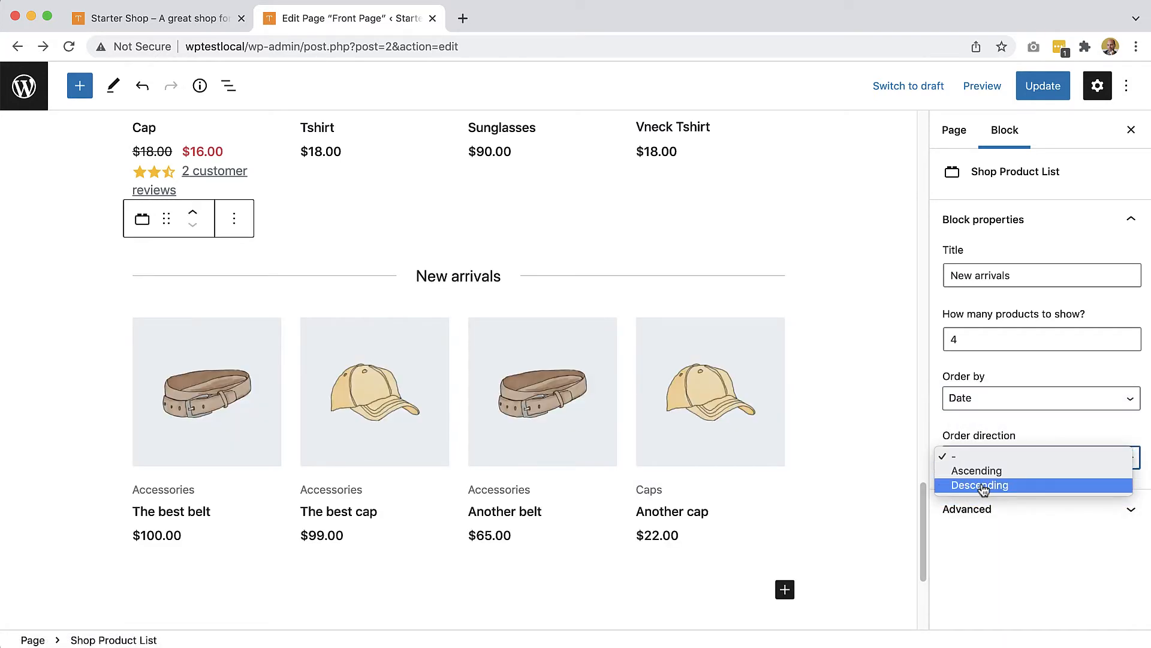
click(981, 485)
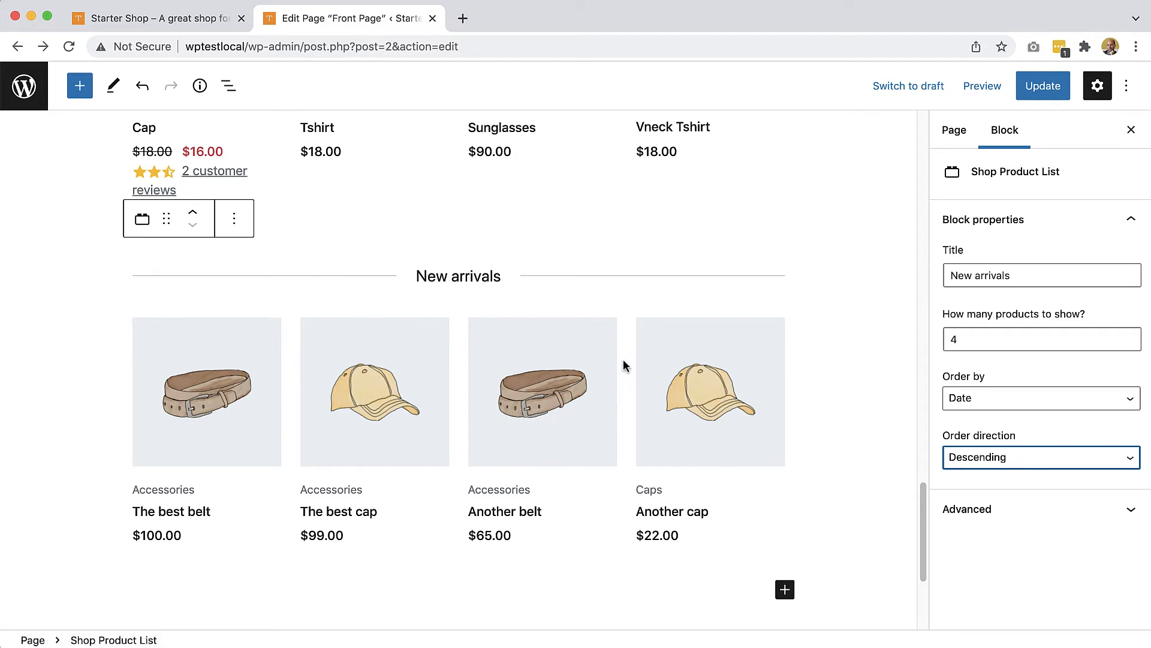
click(1047, 87)
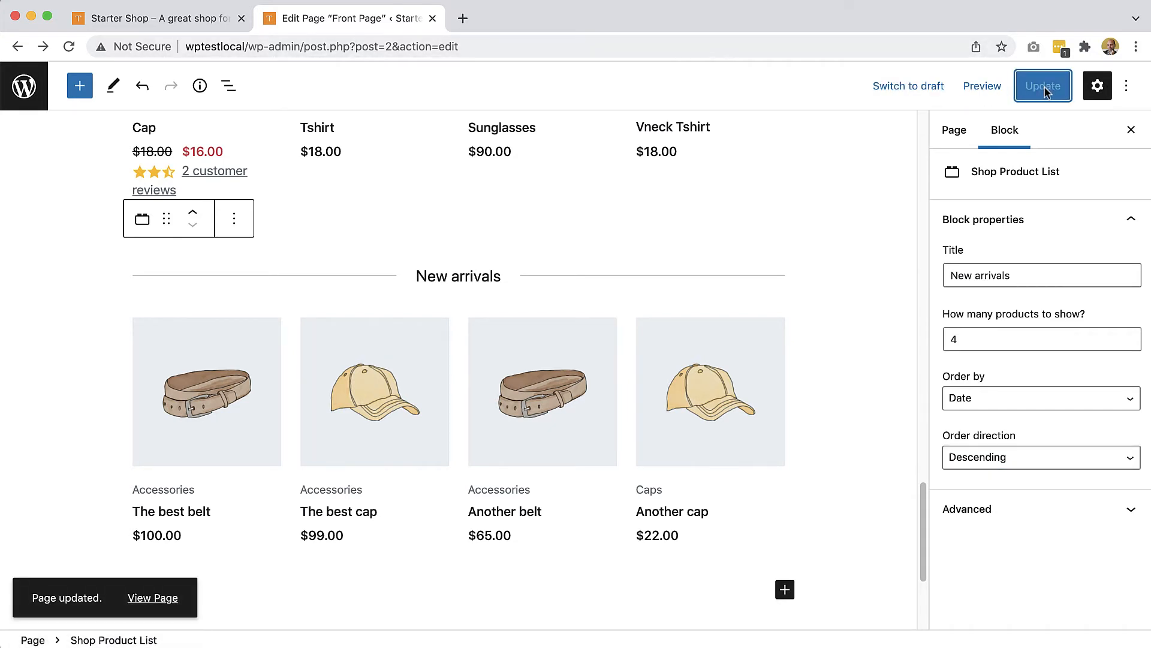
Switch to Pinegrow, set Paginate results to Yes in the product row's custom query options, and save blocks.html.
key(super+Tab)
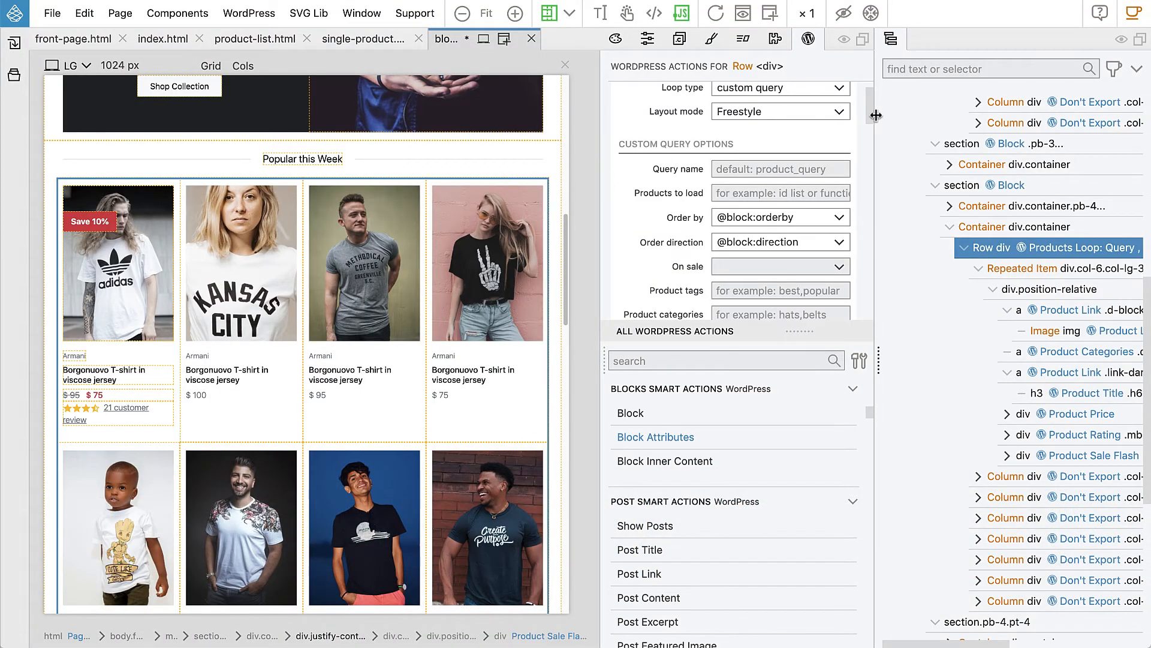
drag(869, 111, 871, 135)
mouse_move(674, 200)
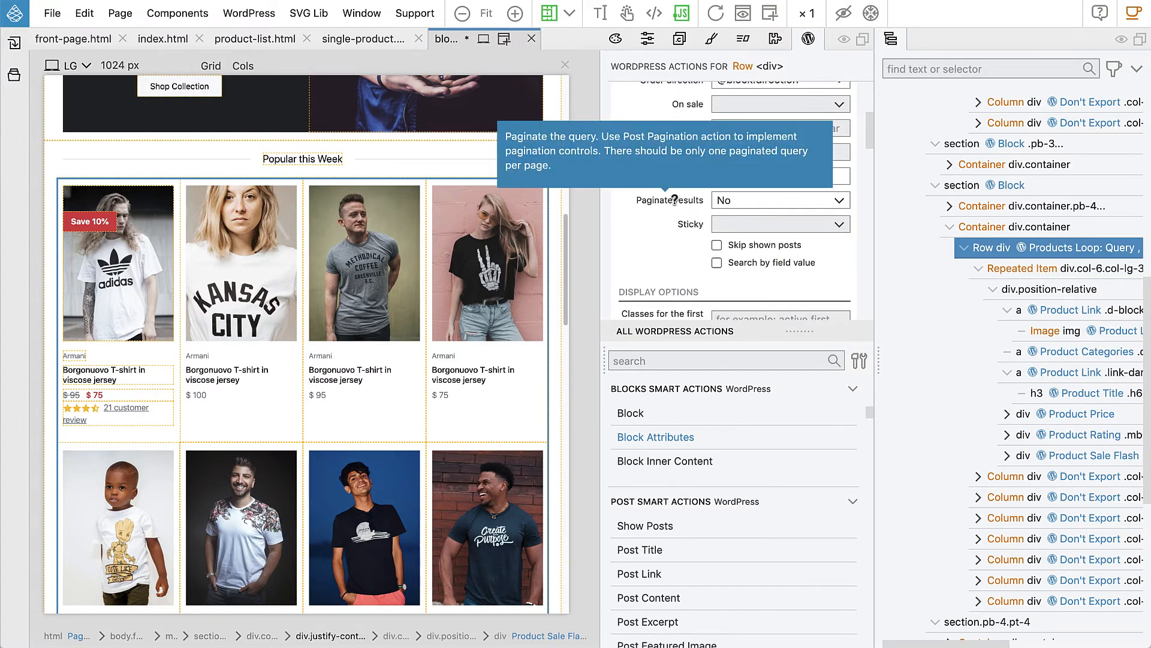
click(739, 203)
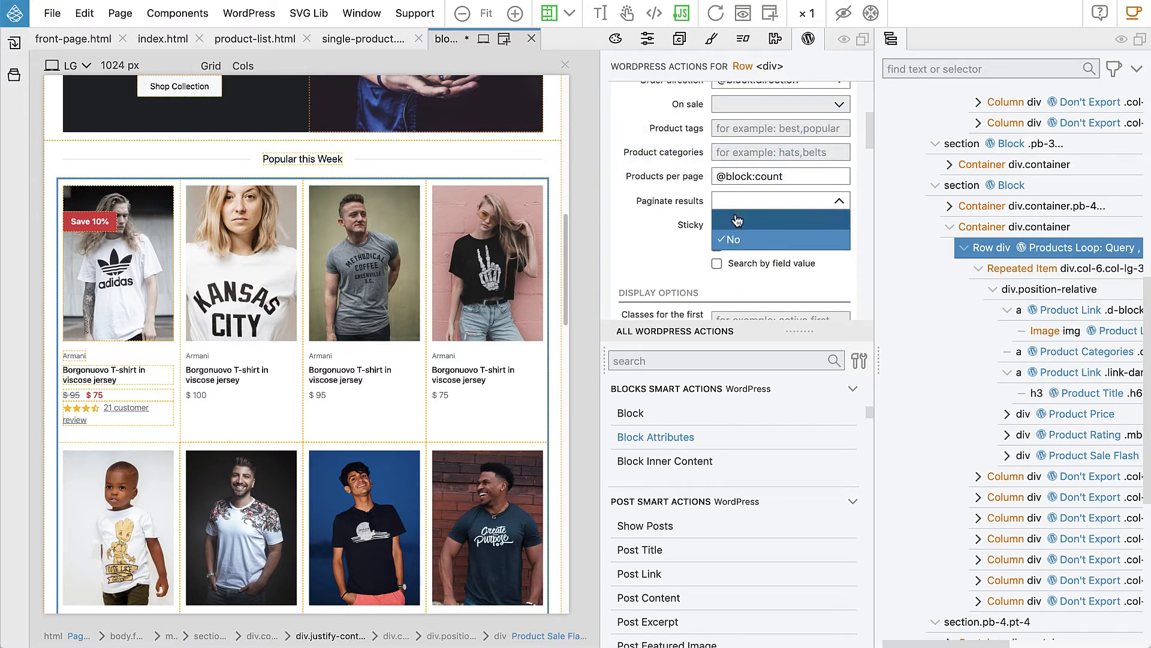
click(737, 220)
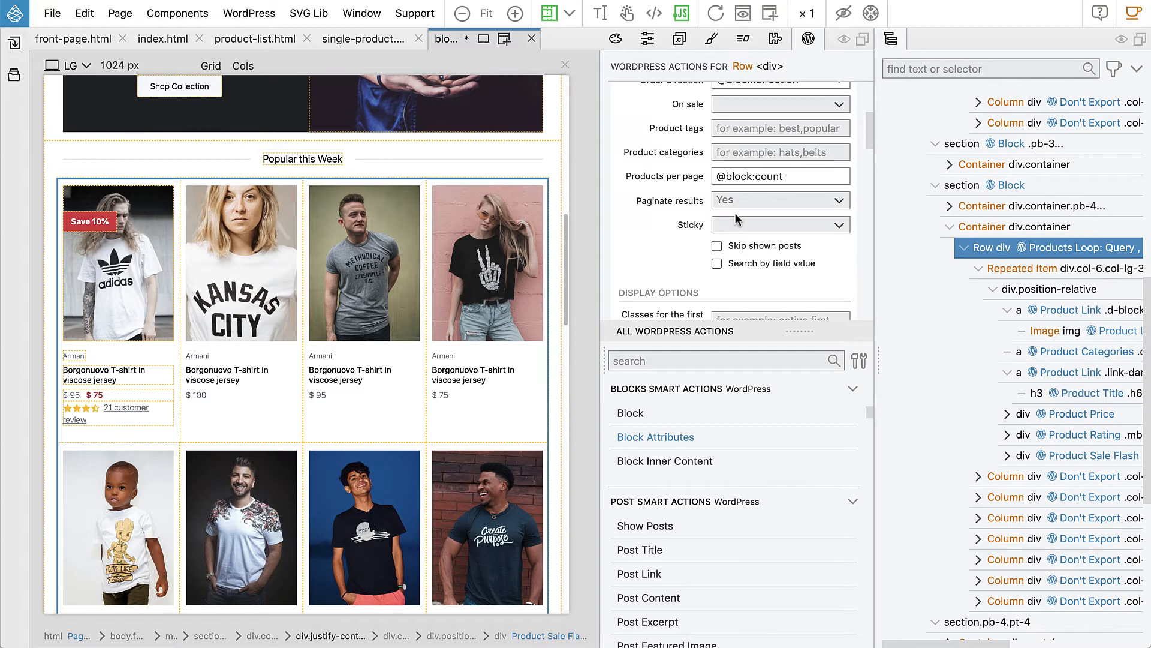
mouse_move(692, 202)
key(super+s)
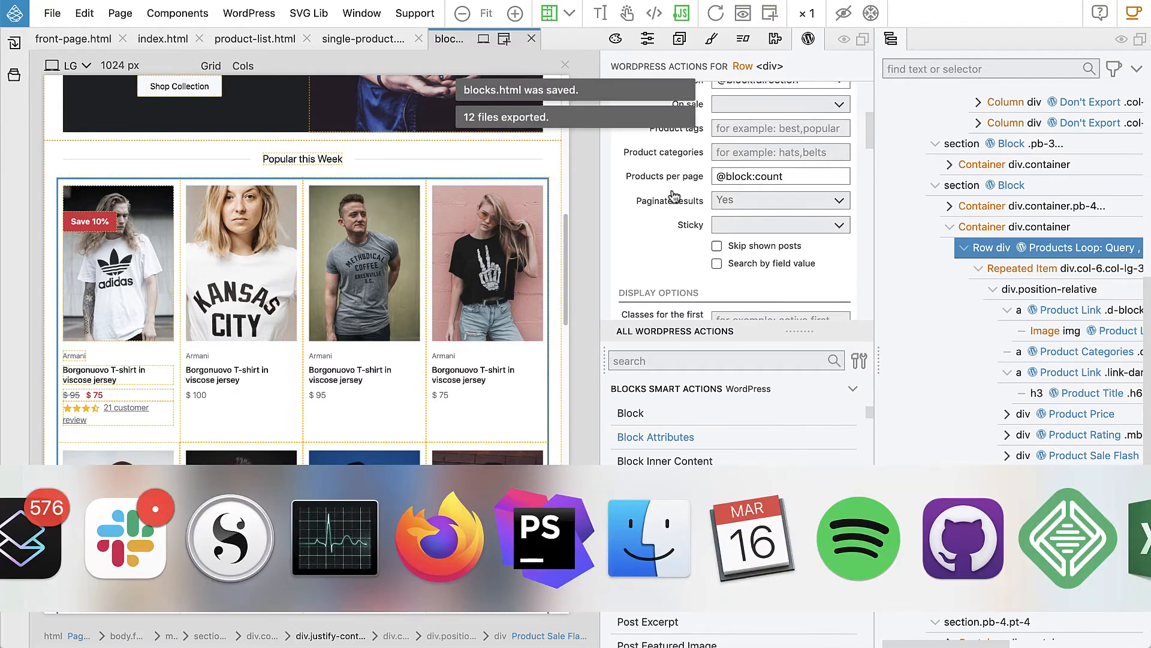
Switch back to the browser, reload the Front Page editor and select the New arrivals block.
key(super+Tab)
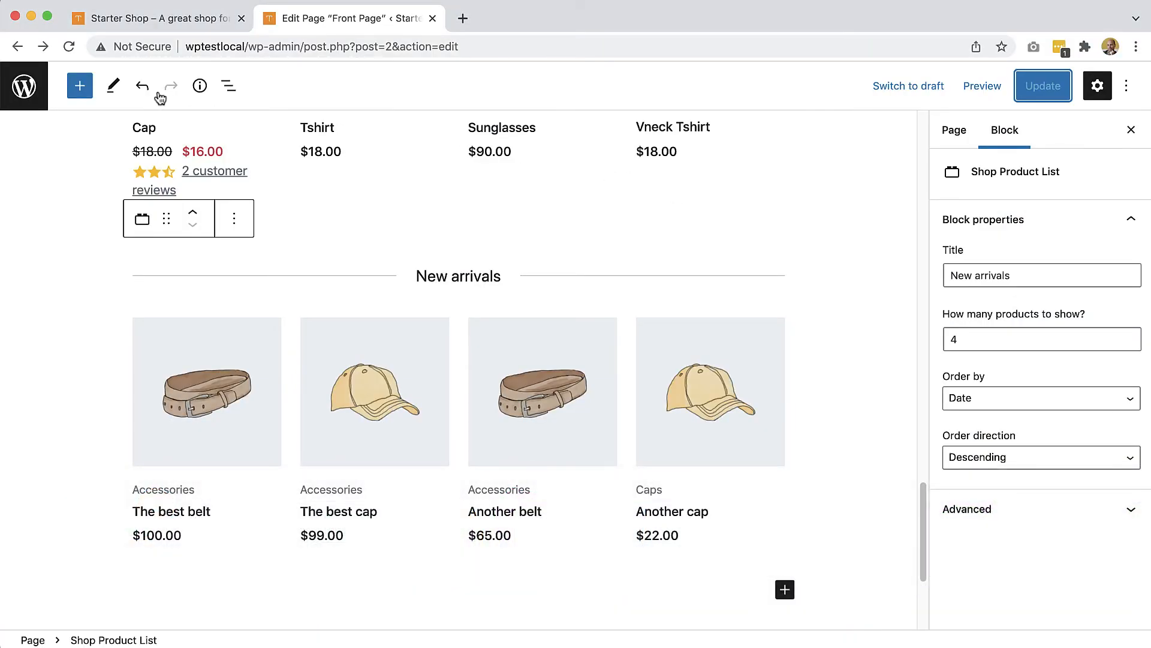
click(68, 47)
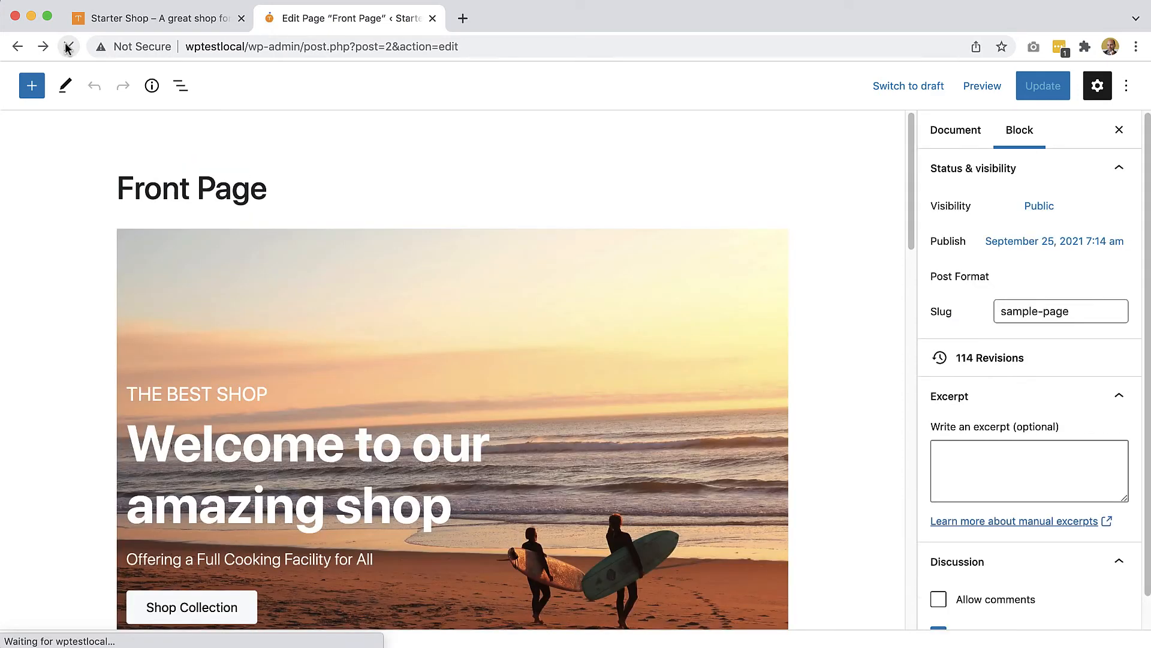
drag(912, 153, 904, 536)
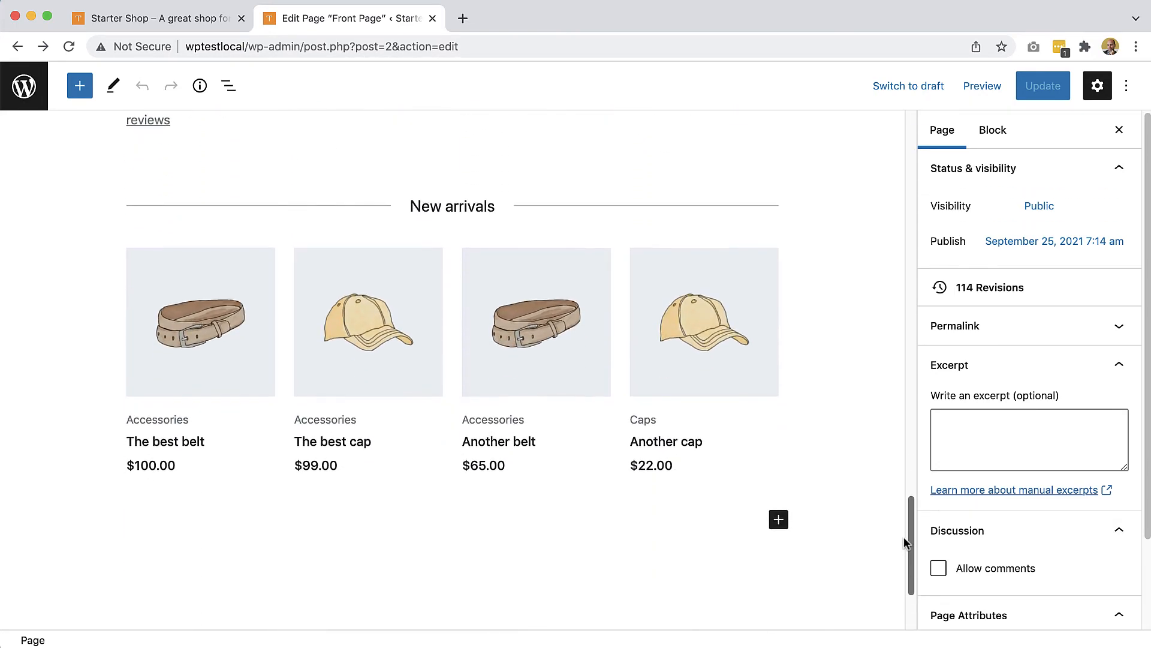
click(628, 217)
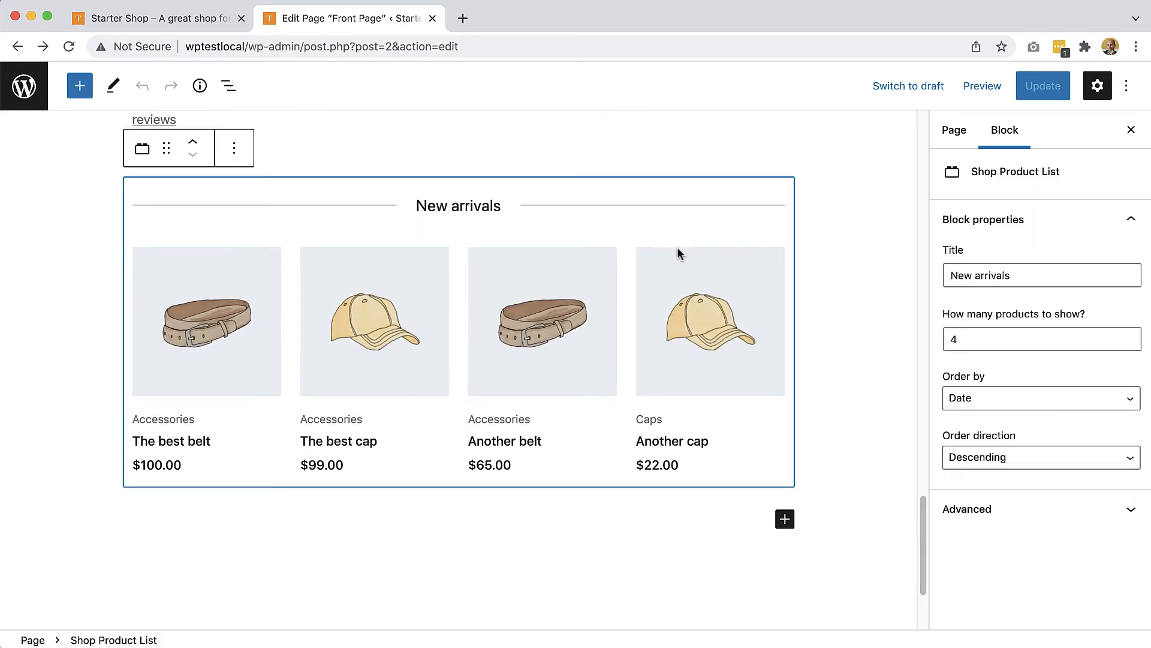
Clear the New arrivals block's number of products to show and look over the listed products.
click(966, 331)
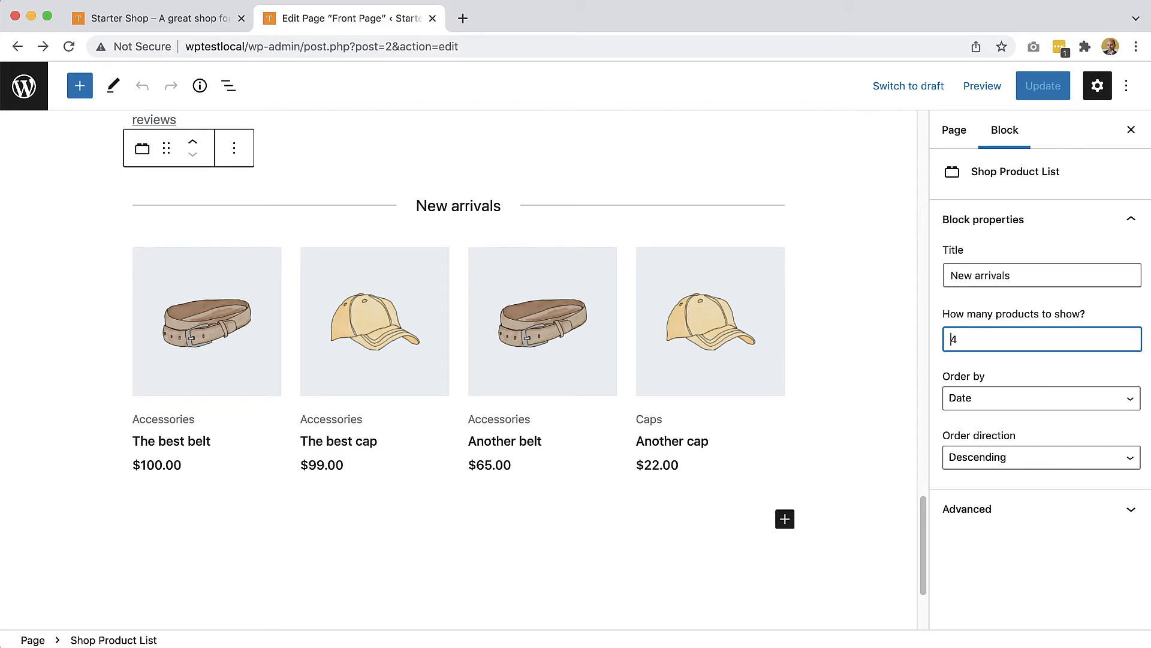
key(BackSpace)
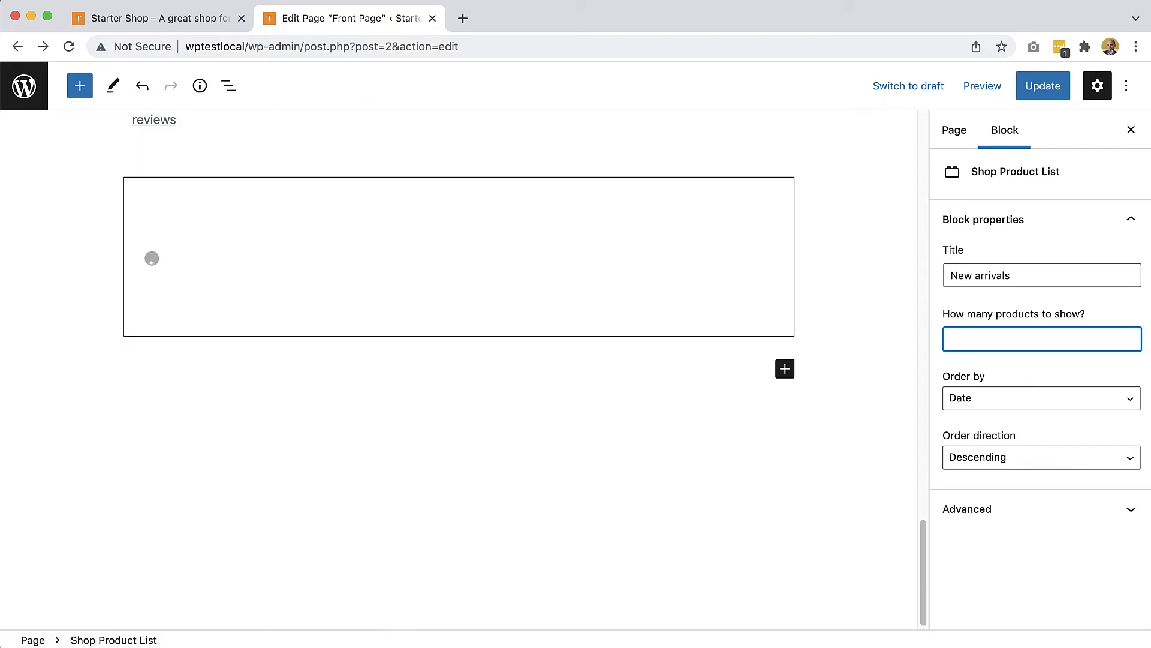
scroll(741, 375, down, 10)
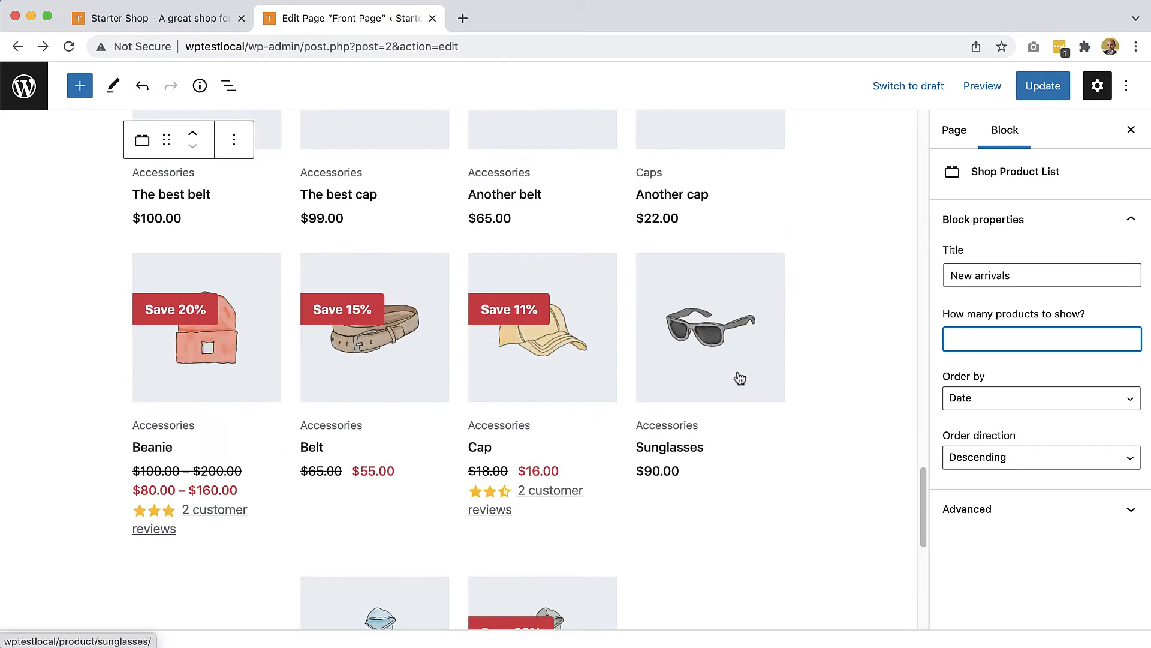
scroll(737, 369, up, 3)
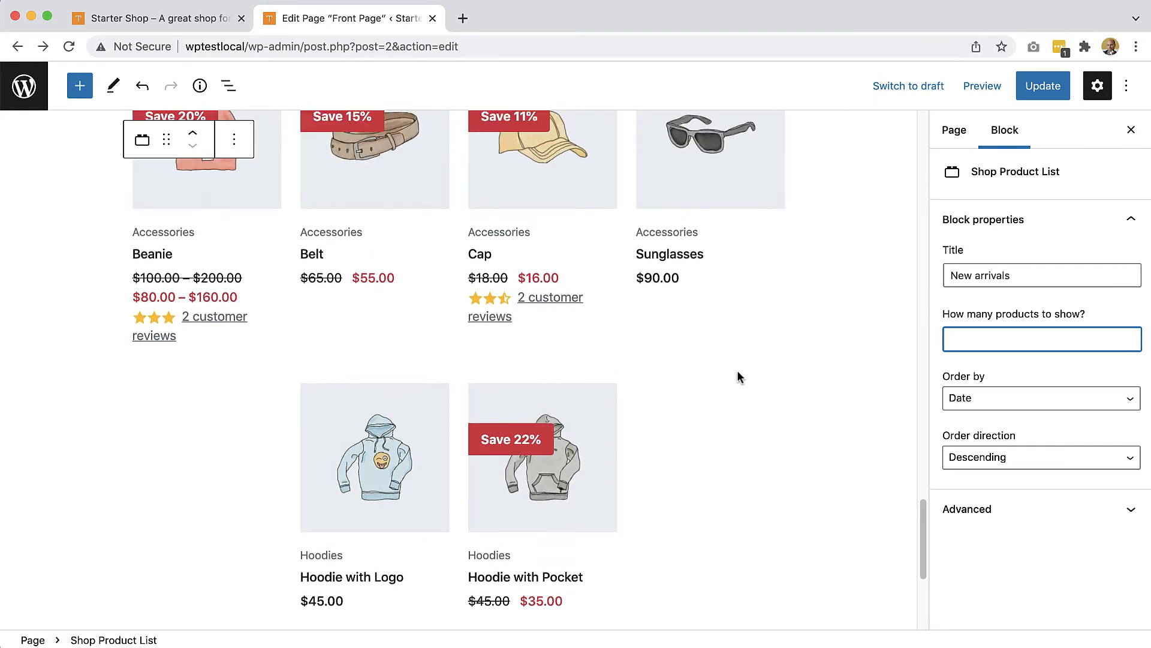
scroll(746, 373, up, 4)
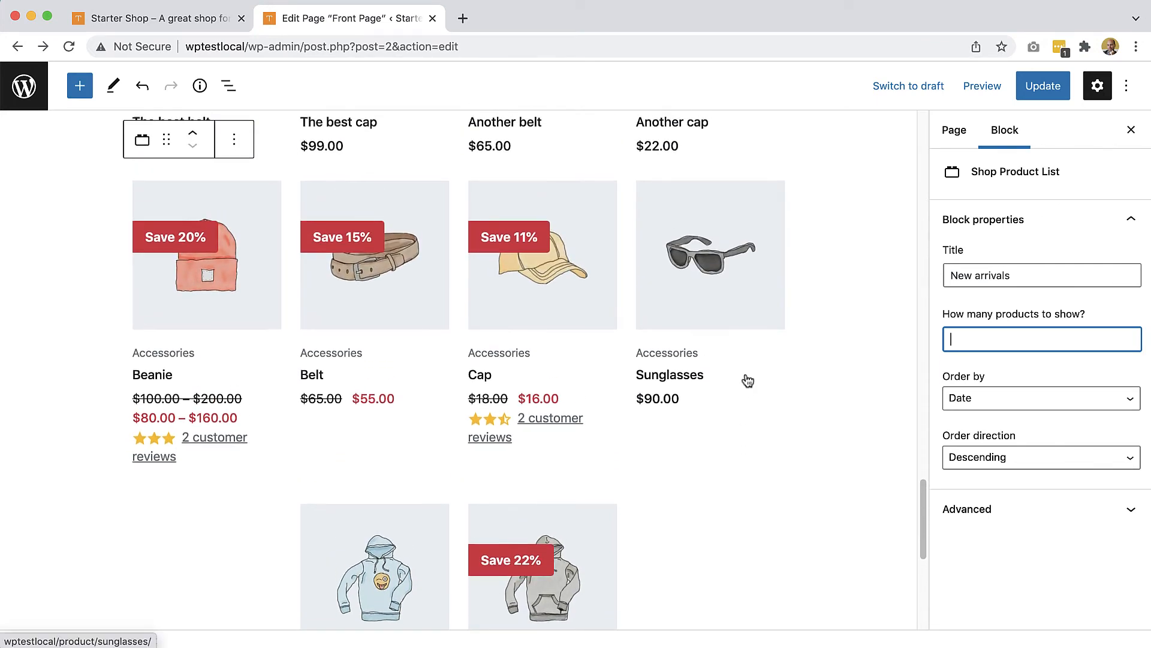
scroll(749, 370, up, 3)
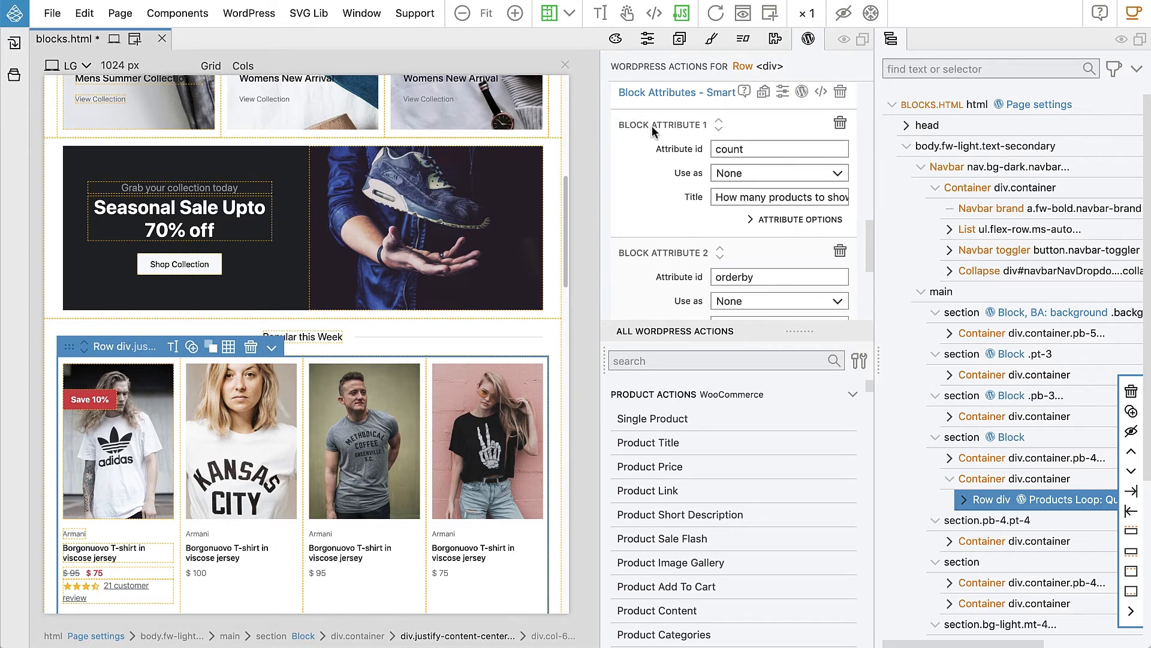
In Pinegrow, set the default value of the count block attribute to 4 and export the theme.
click(777, 221)
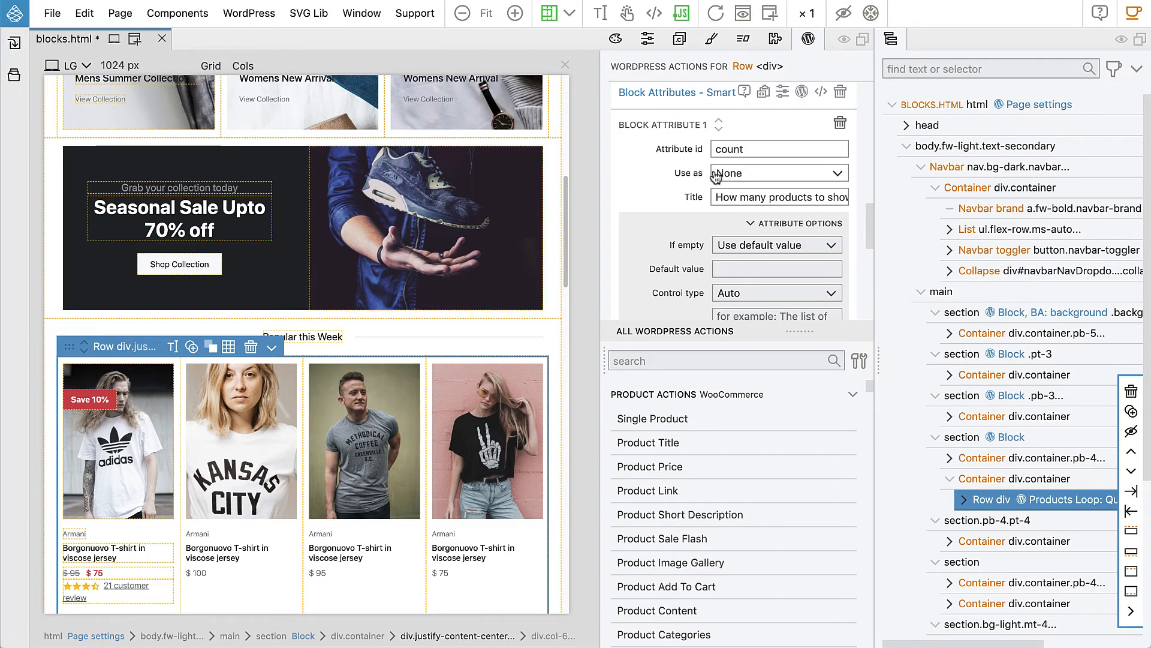
mouse_move(720, 174)
mouse_move(667, 272)
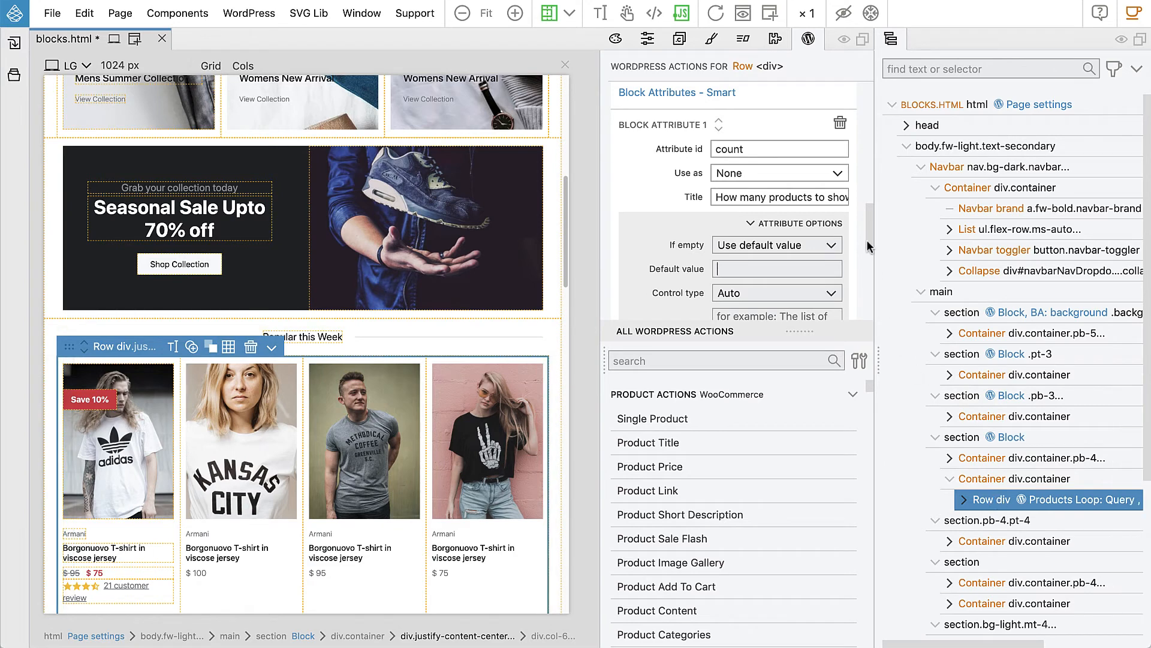
mouse_move(868, 246)
mouse_down()
mouse_move(866, 112)
mouse_move(865, 227)
mouse_up()
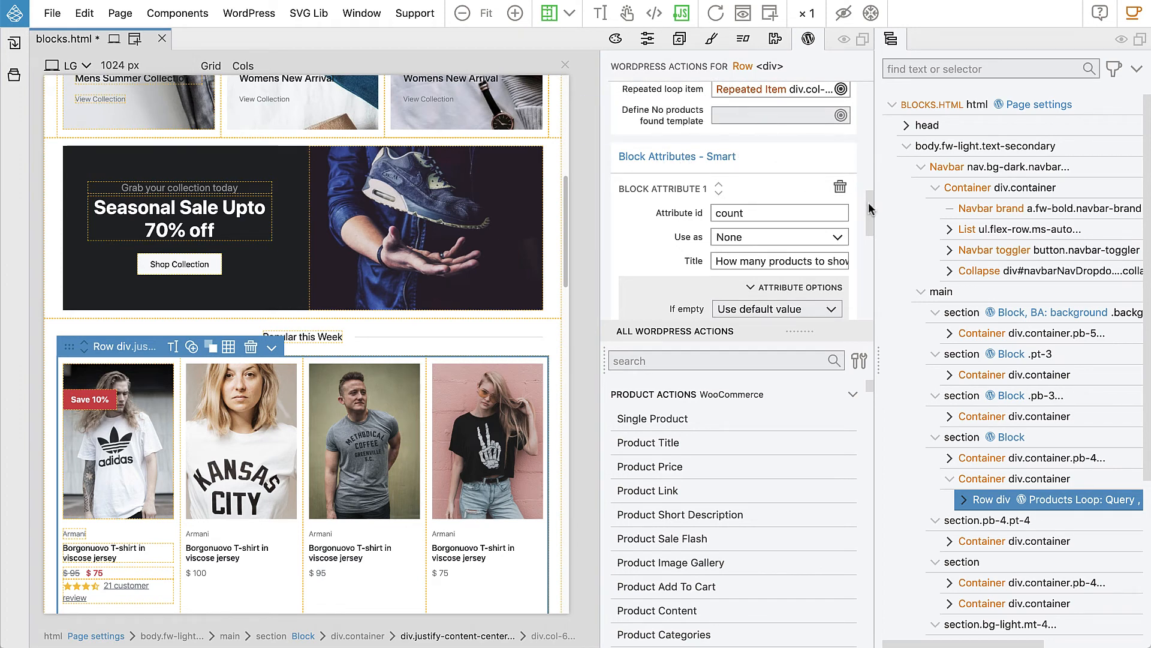
drag(868, 203, 868, 216)
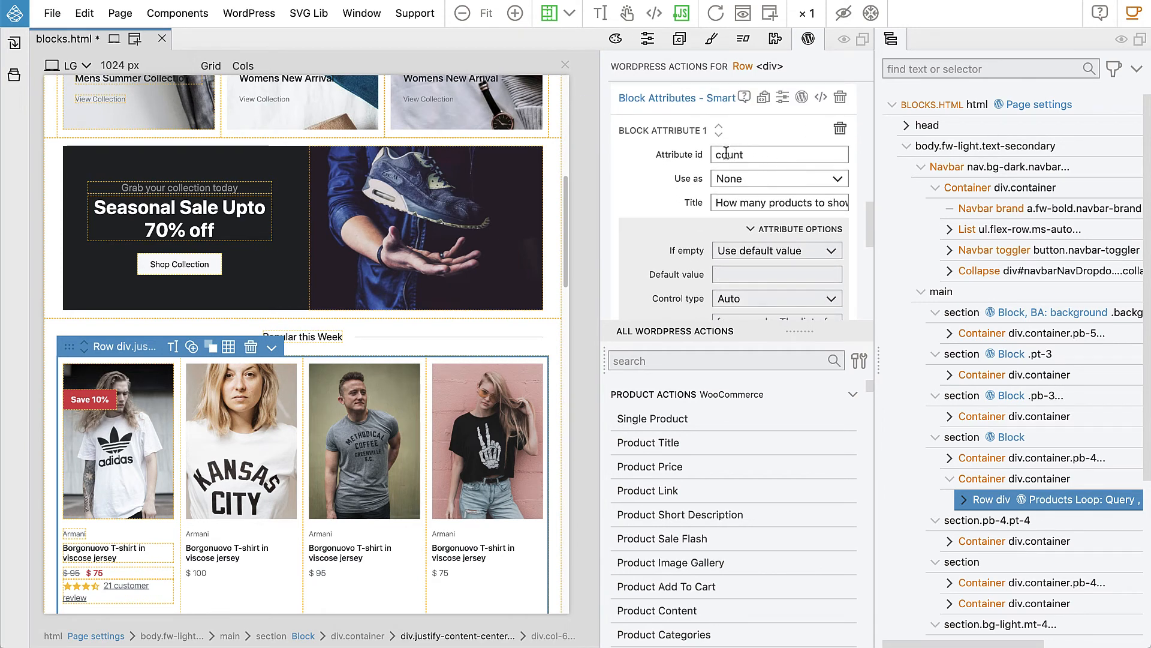
click(785, 229)
click(785, 231)
click(733, 274)
text(4)
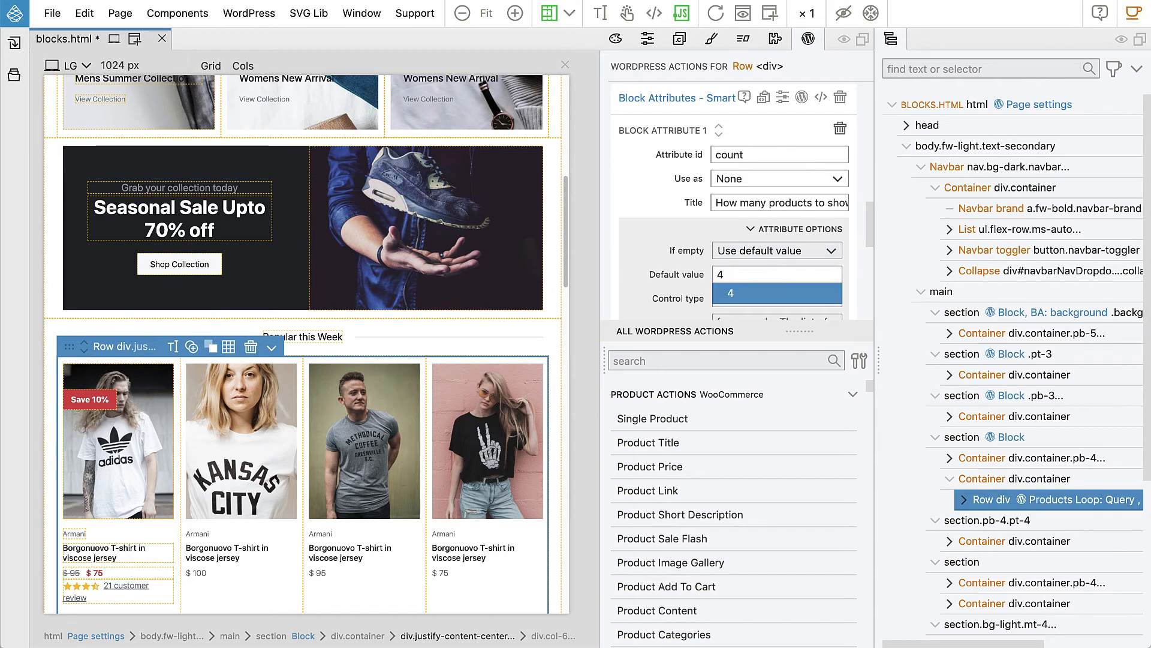
click(734, 296)
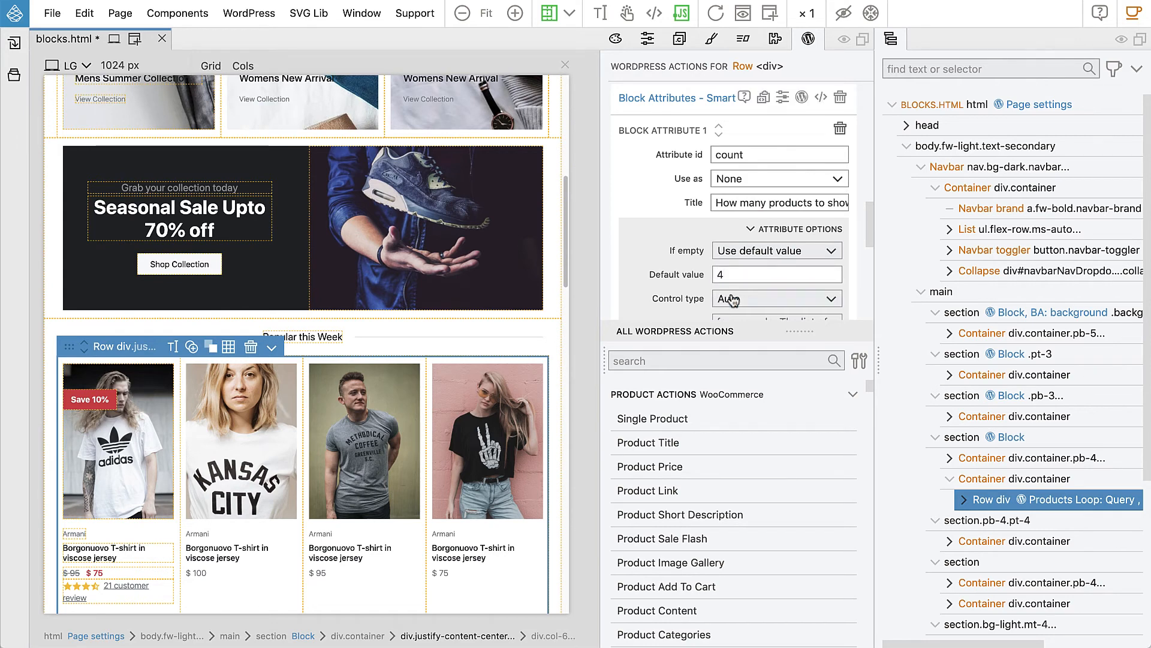
click(245, 17)
click(259, 39)
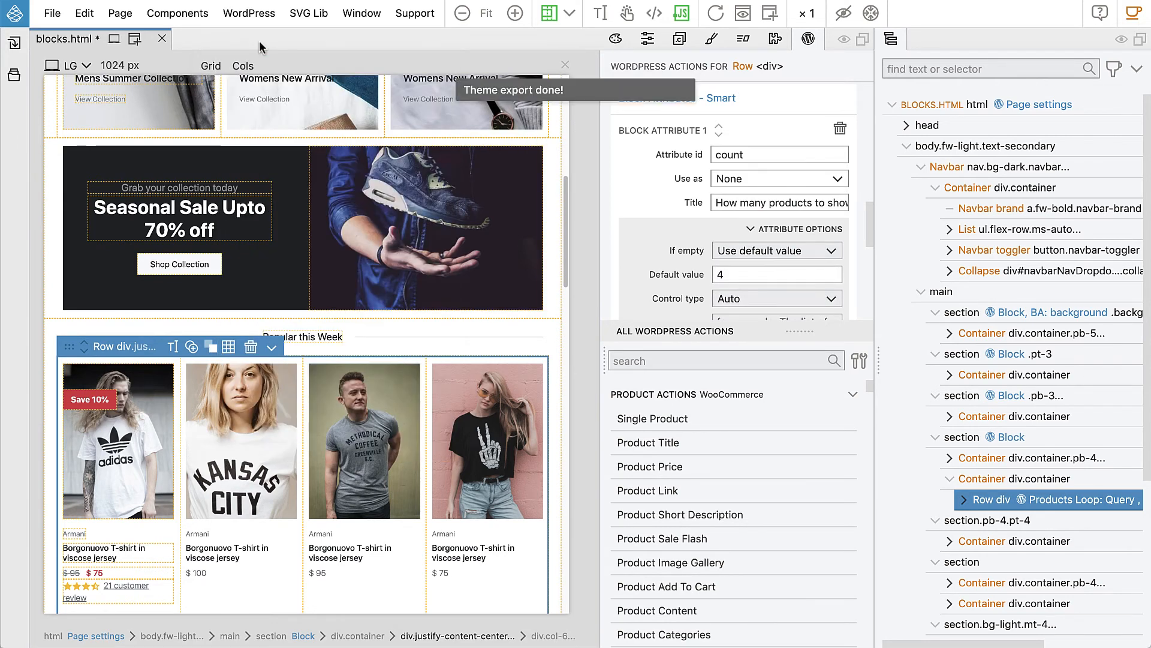
Switch back to the page editor, try 8 and 0 as the New arrivals product count, and look over the listed products.
key(super+Tab)
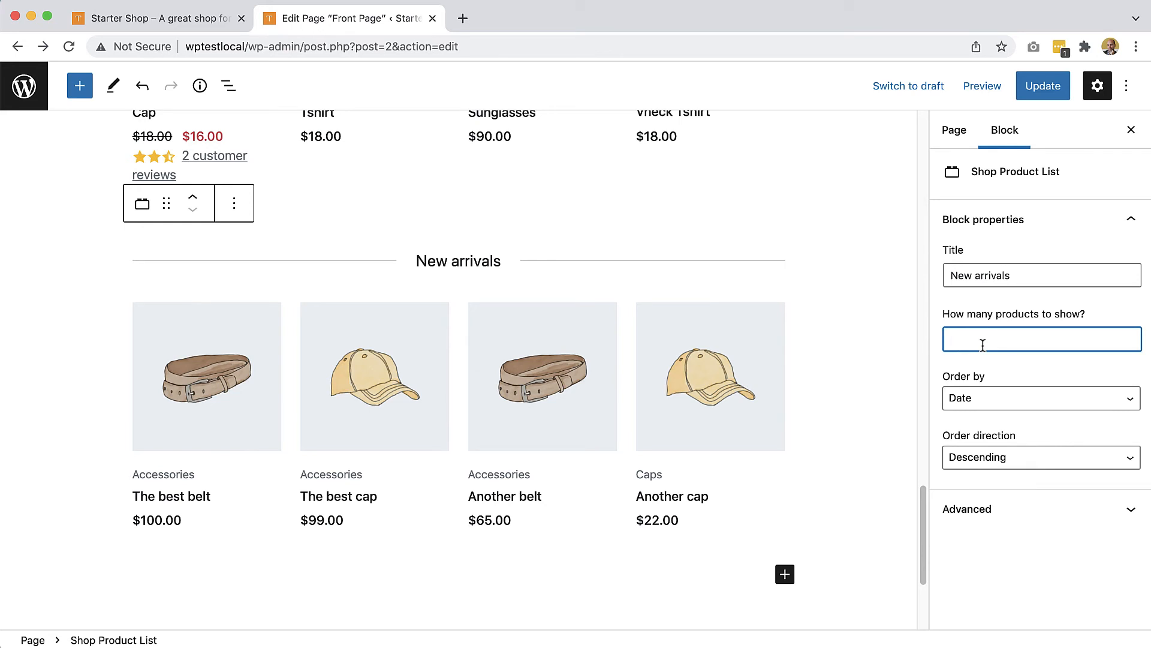
text(8)
text(0)
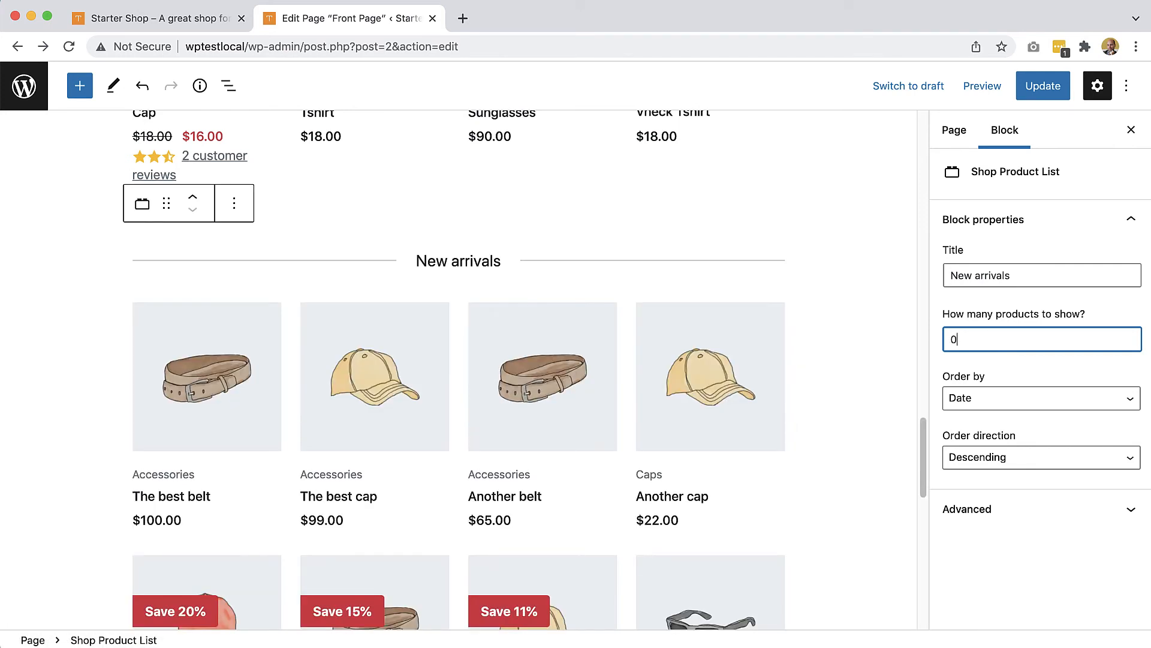
scroll(739, 410, down, 7)
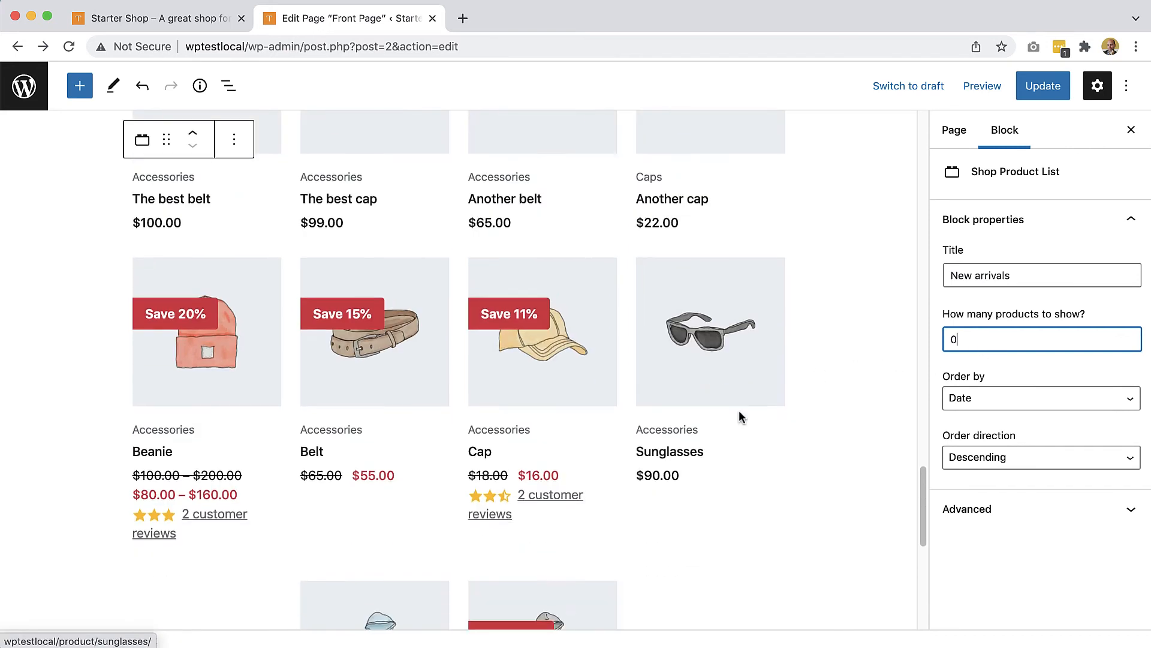
Switch to Pinegrow and set the control type of the count block attribute to Select.
scroll(739, 411, down, 1)
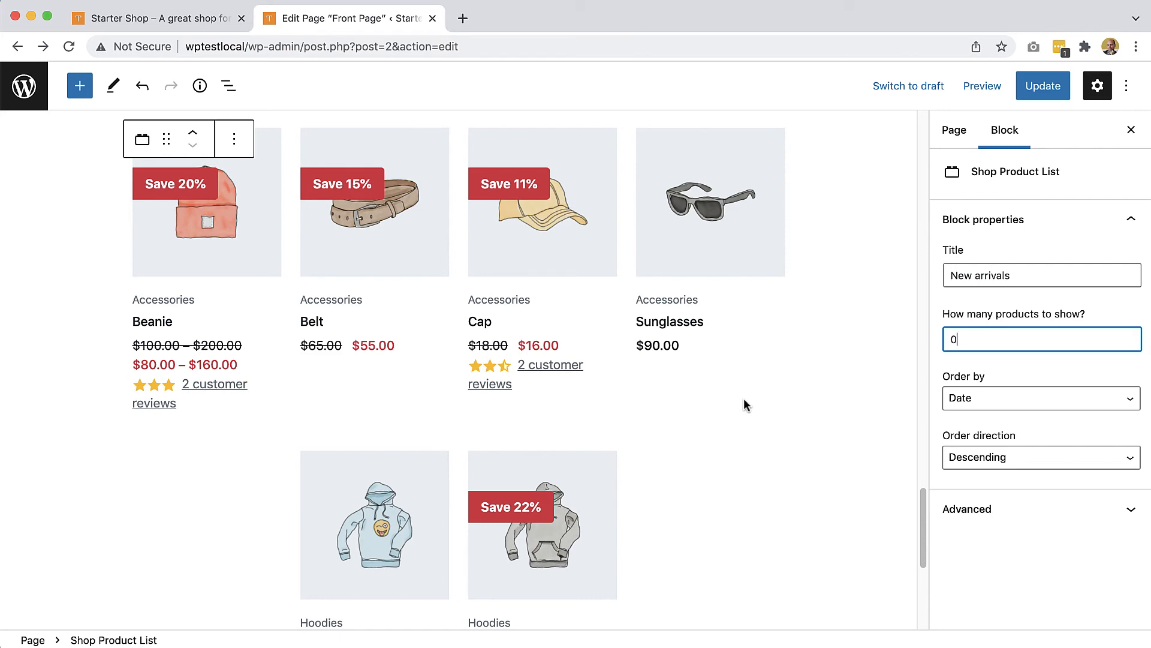
key(super+Tab)
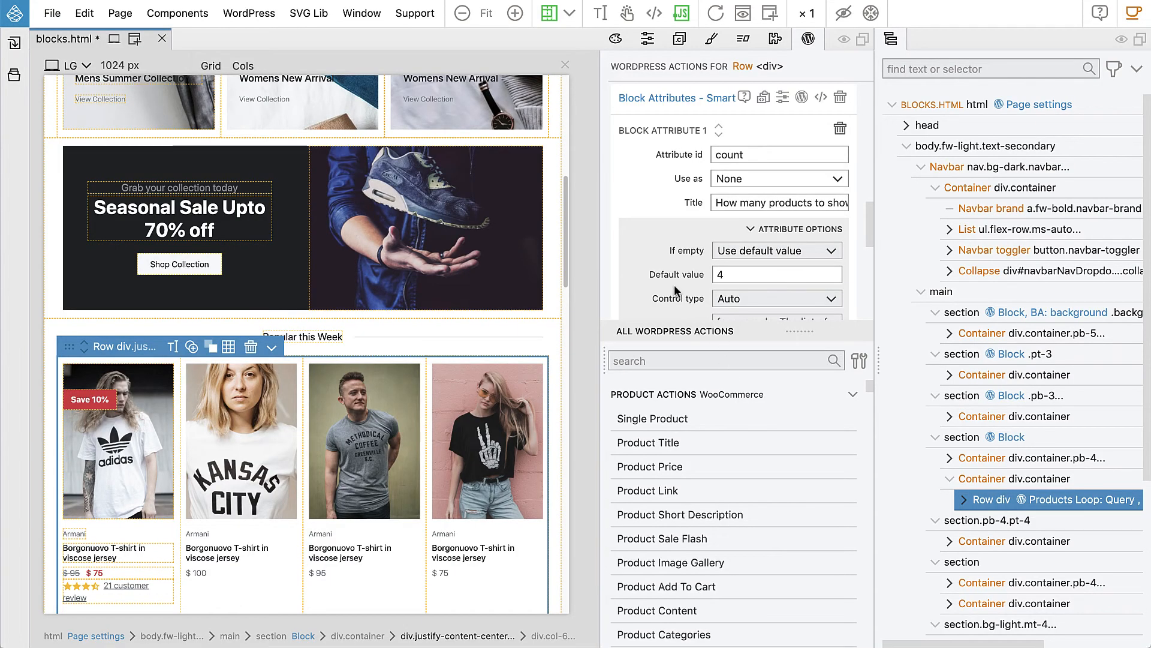
scroll(693, 275, down, 3)
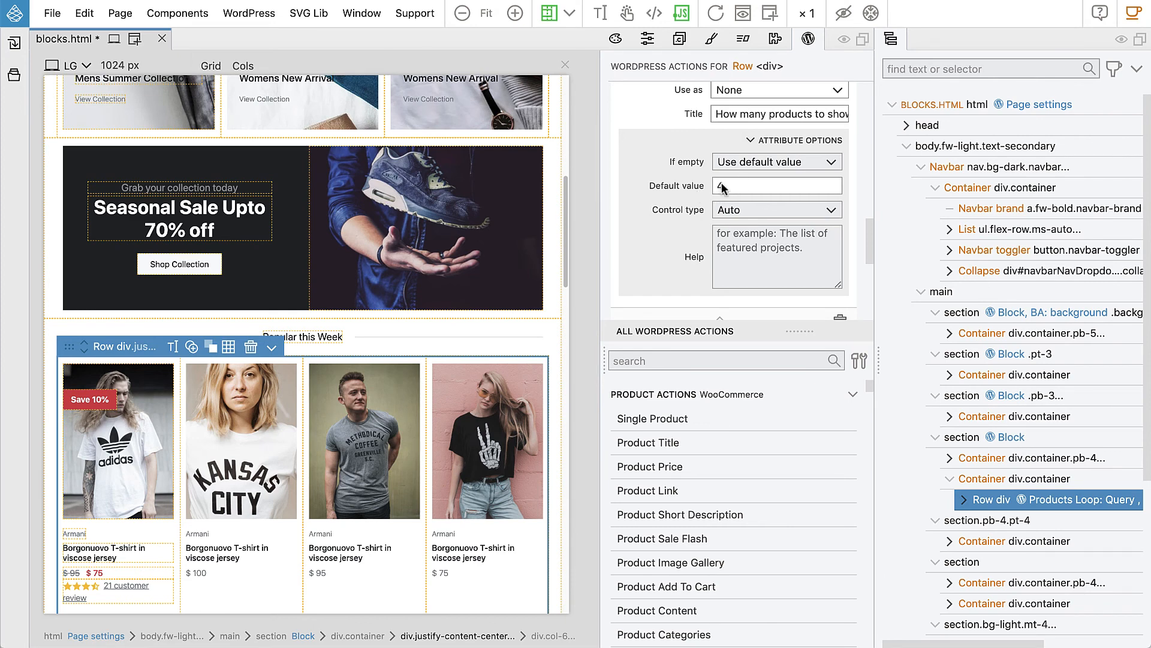
click(730, 214)
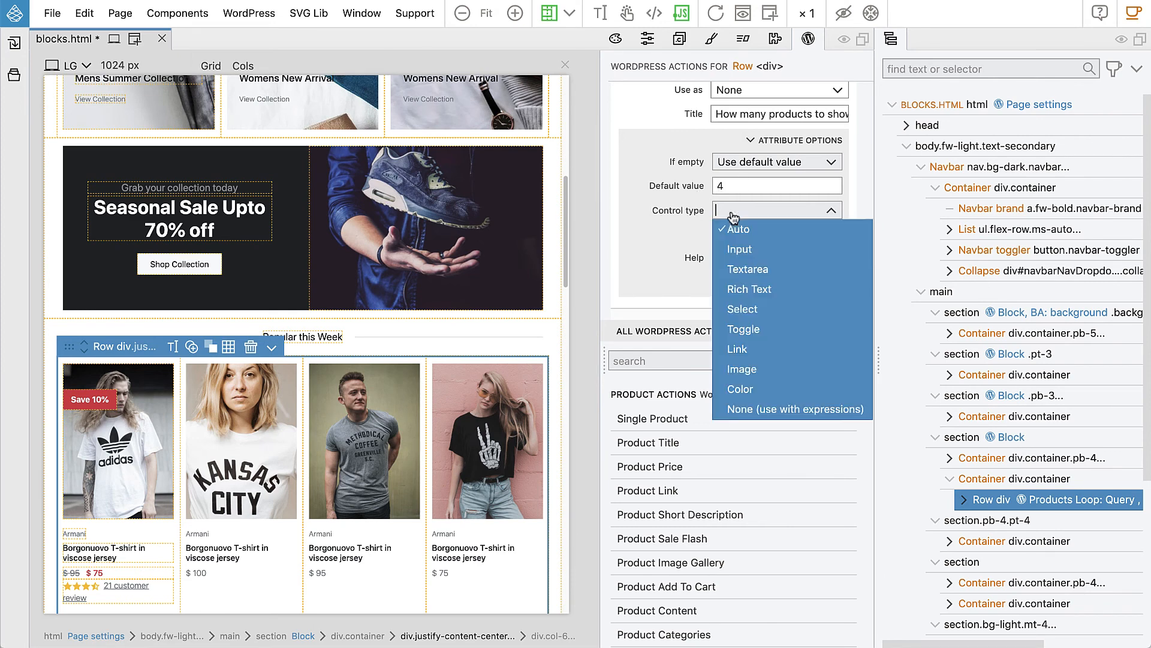
click(749, 308)
scroll(674, 257, down, 1)
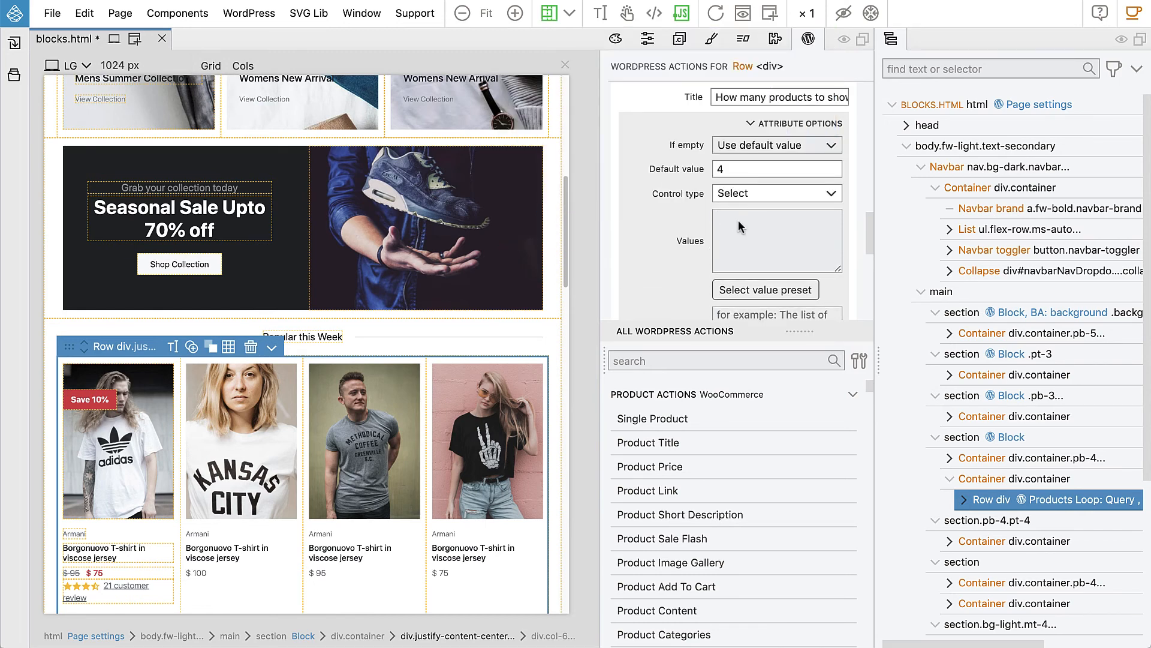
Enter 1 through 12 on separate lines as the count attribute's select values, and save blocks.html to export the theme.
text(1)
key(Return)
text(2)
key(Return)
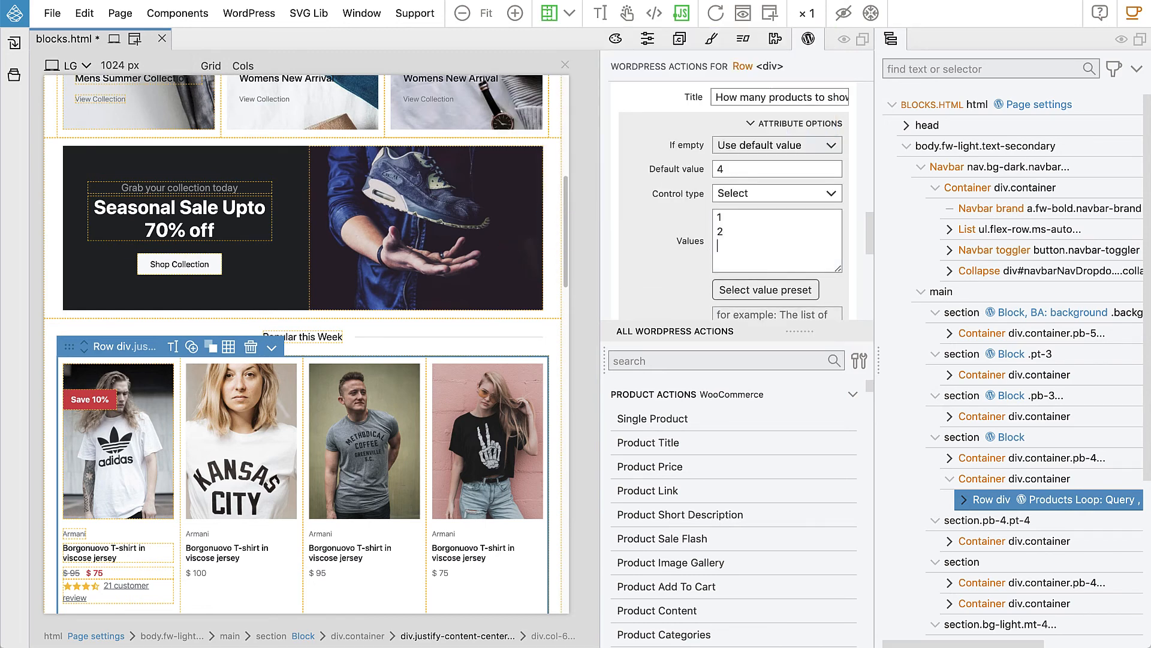
text(3)
key(Return)
text(4)
key(Return)
text(5)
key(Return)
text(6)
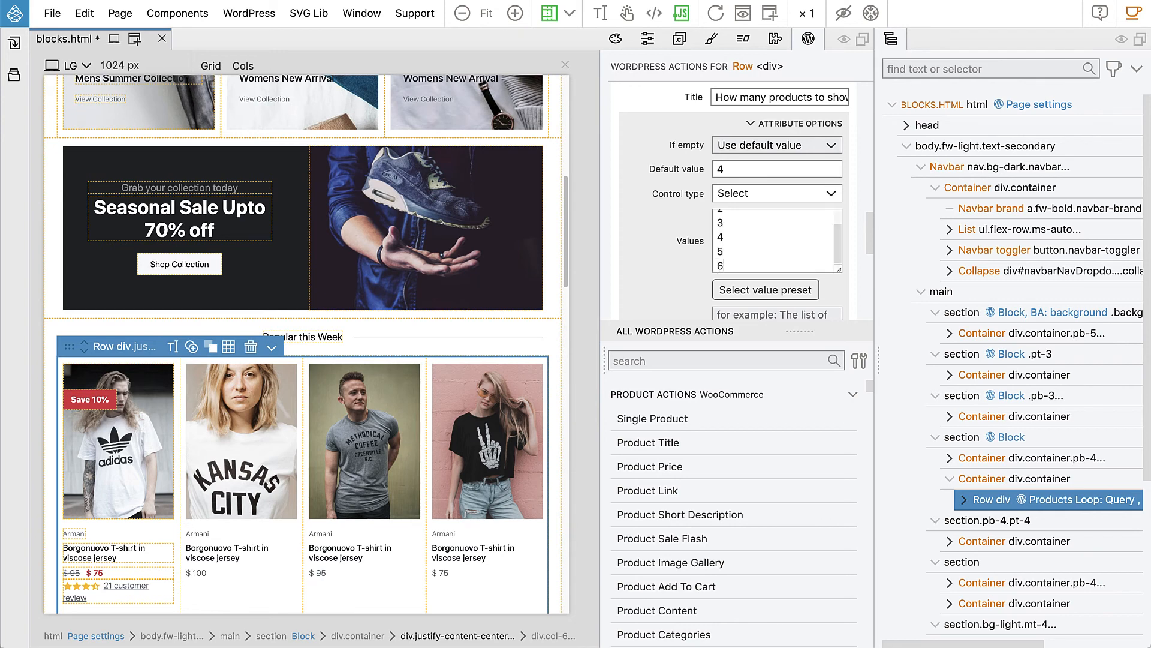
key(Return)
text(7)
key(Return)
text(8)
key(Return)
text(9)
key(Return)
text(10)
key(Return)
text(11)
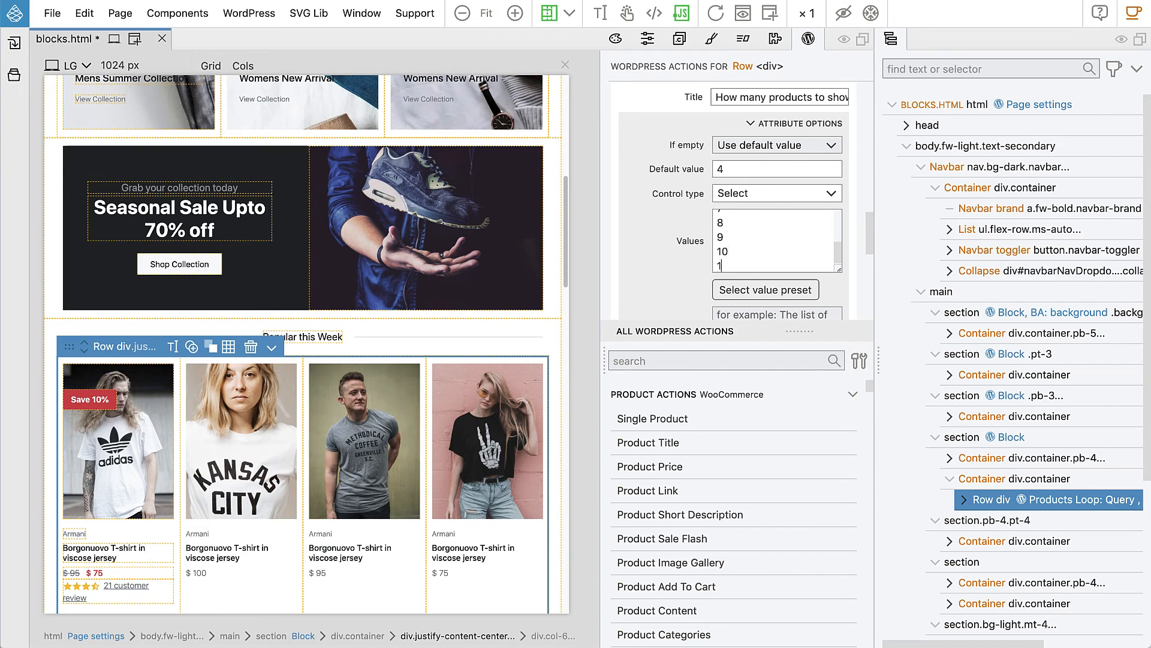
key(Return)
text(12)
key(ctrl+s)
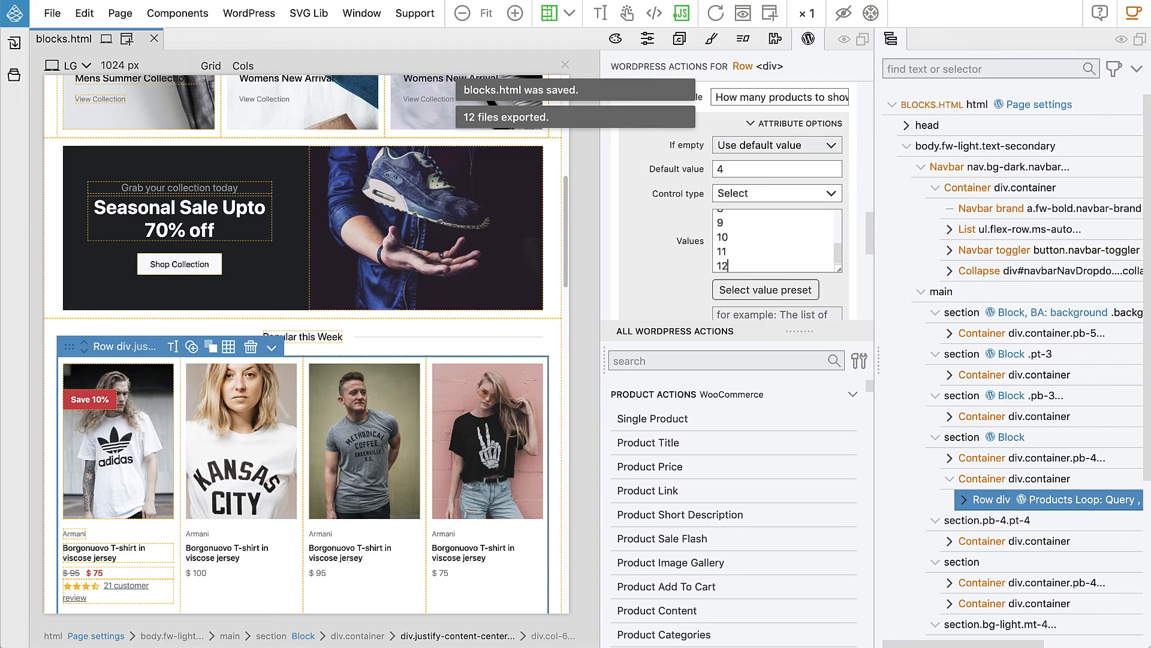
Switch back to the browser, update the Front Page and reload its editor.
key(super+Tab)
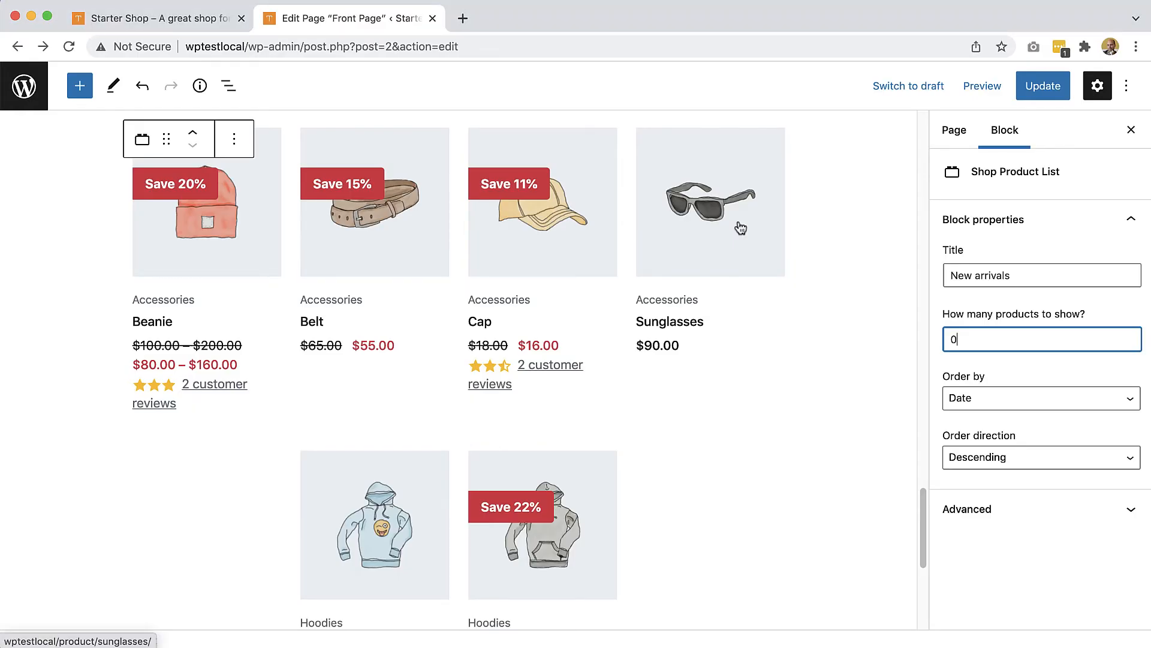
click(1043, 87)
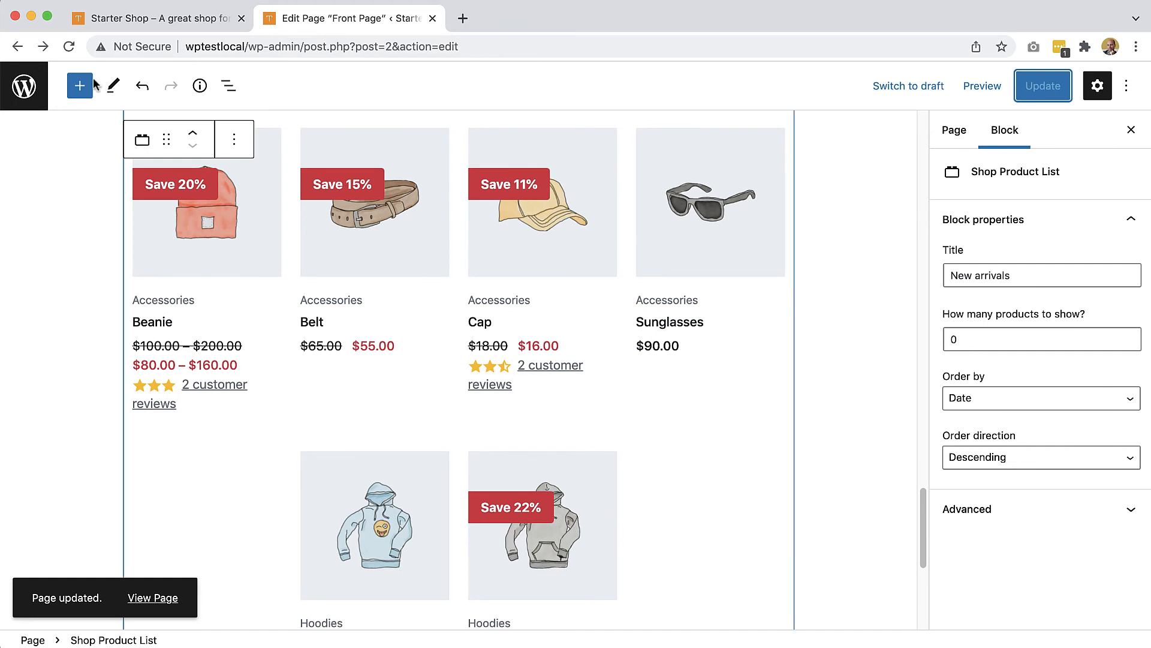
click(69, 46)
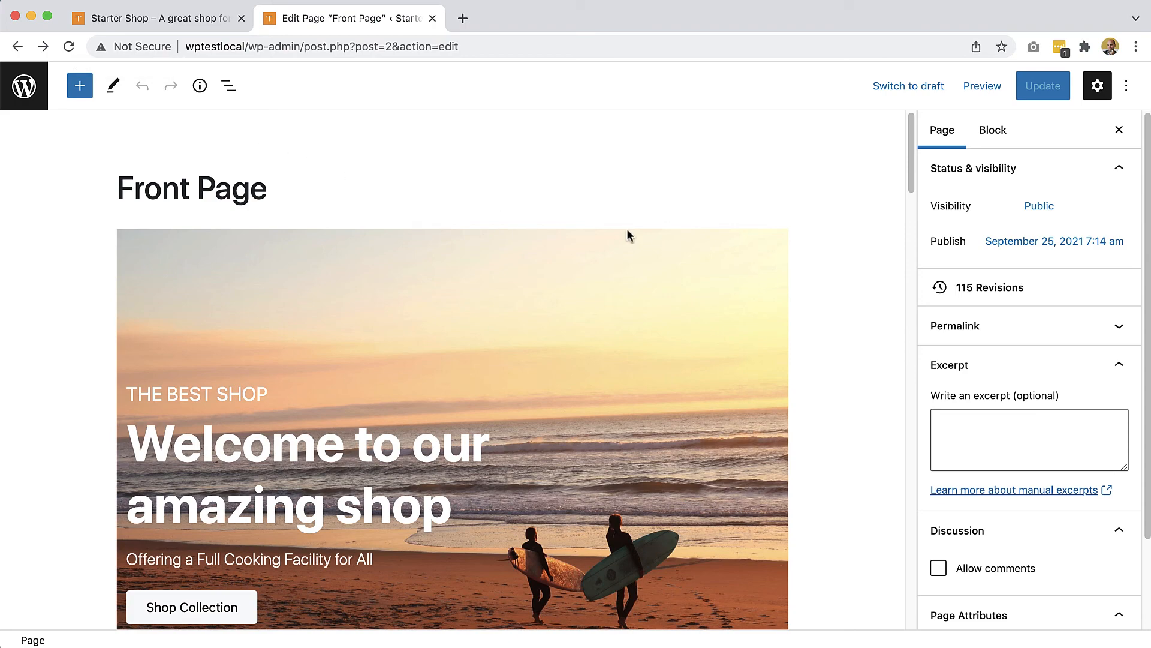
Select the Bestsellers block, try the empty option for its number of products to show, and set the number back to 8.
scroll(666, 242, down, 10)
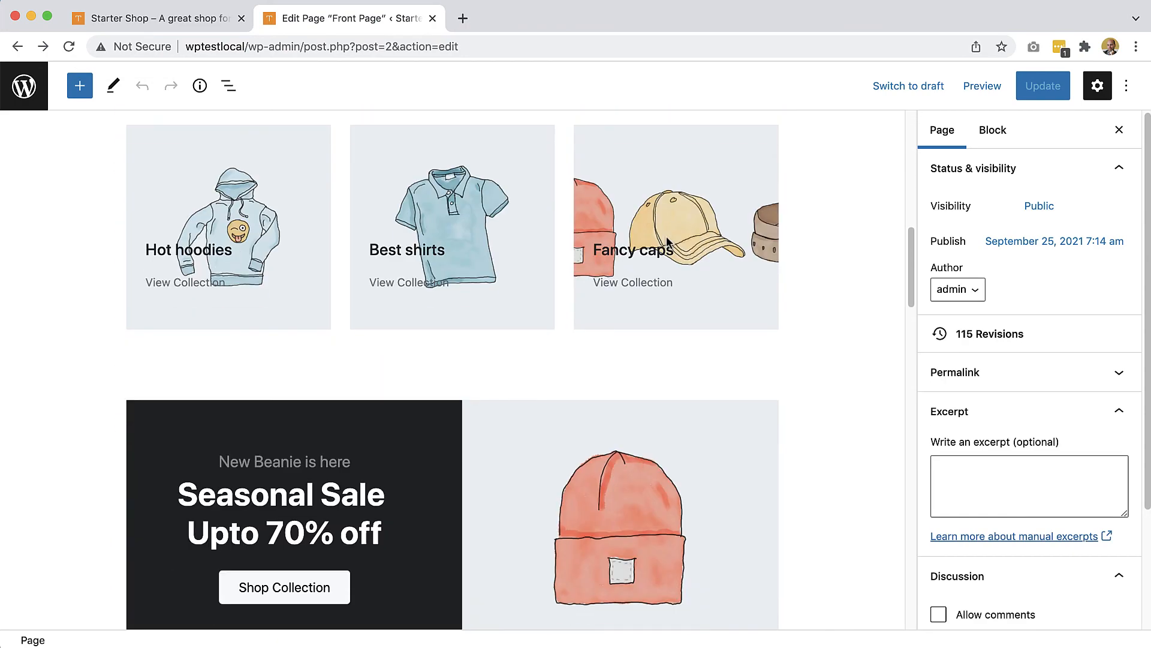
scroll(668, 242, down, 6)
scroll(666, 240, down, 3)
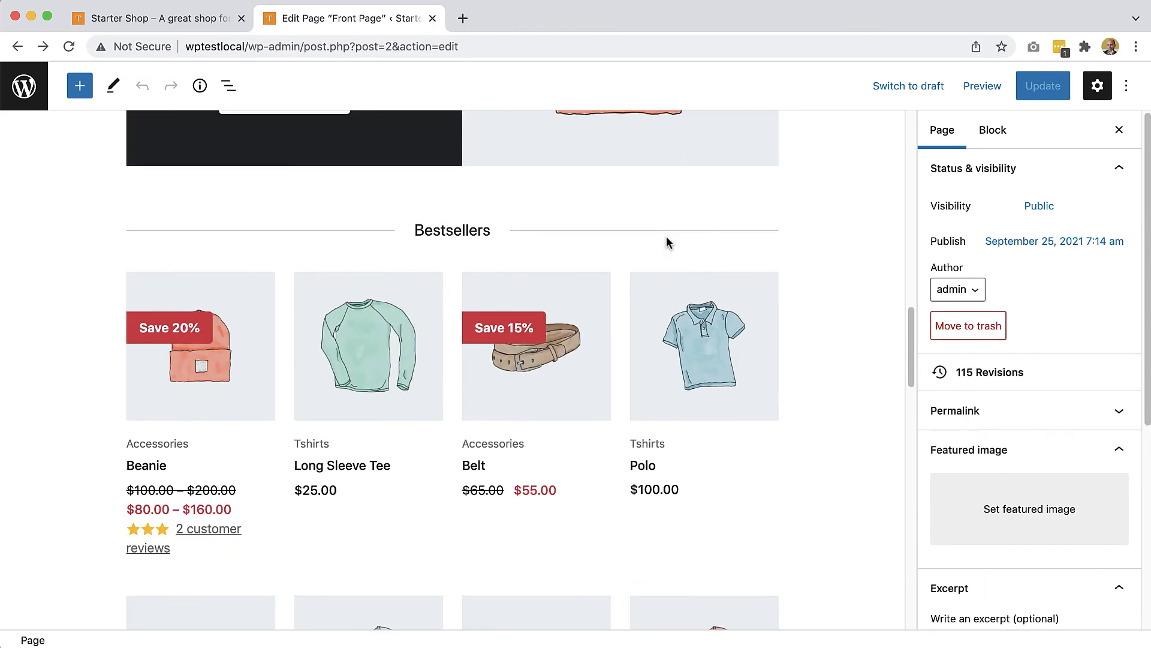
click(567, 255)
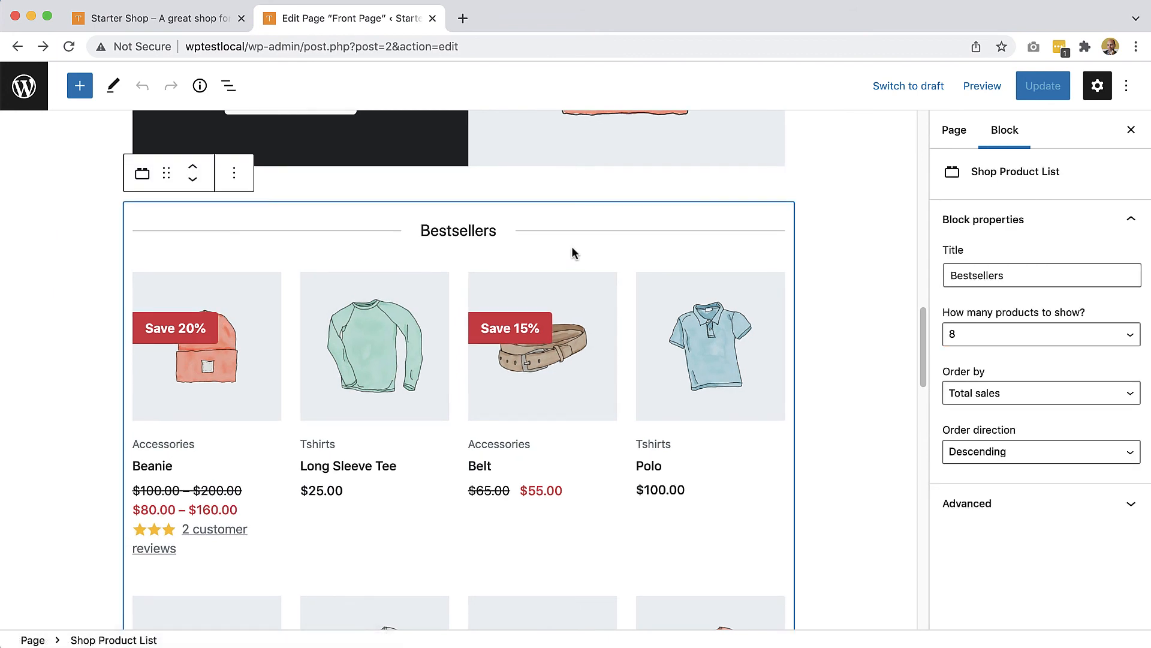
click(971, 336)
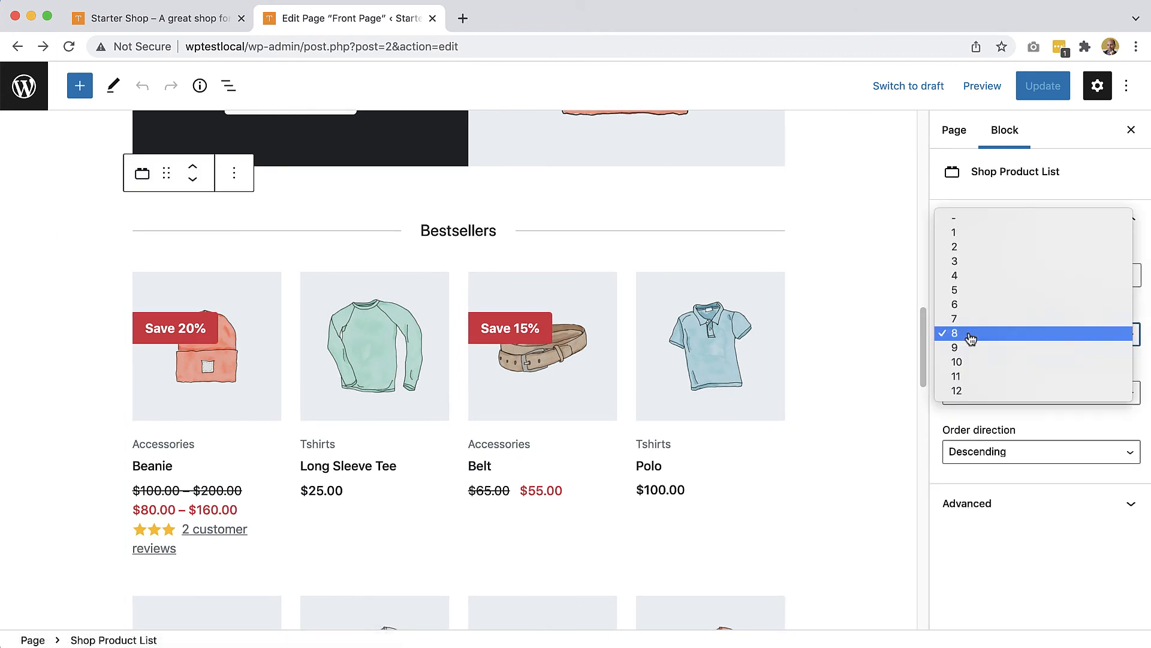
click(956, 219)
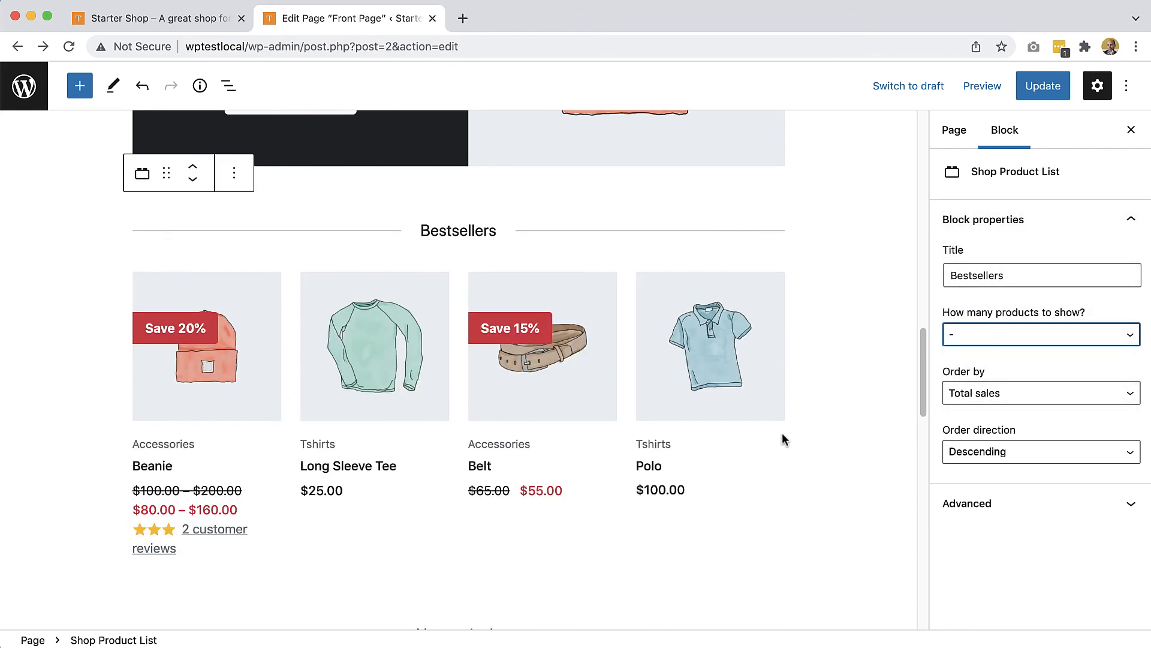
click(976, 340)
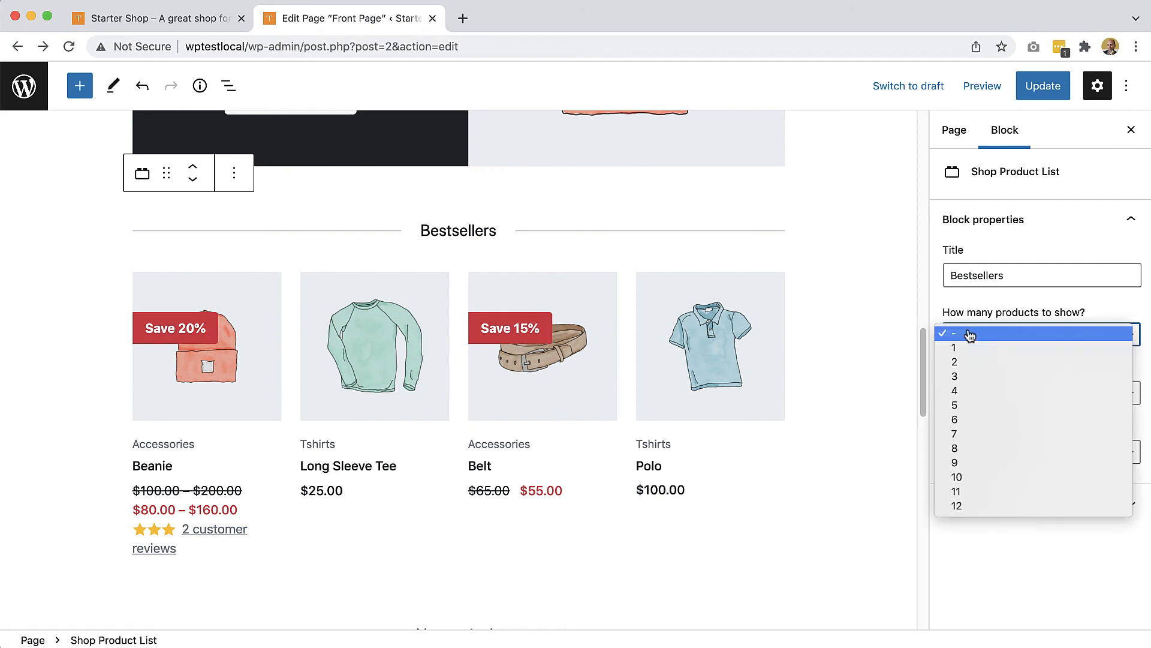
click(977, 448)
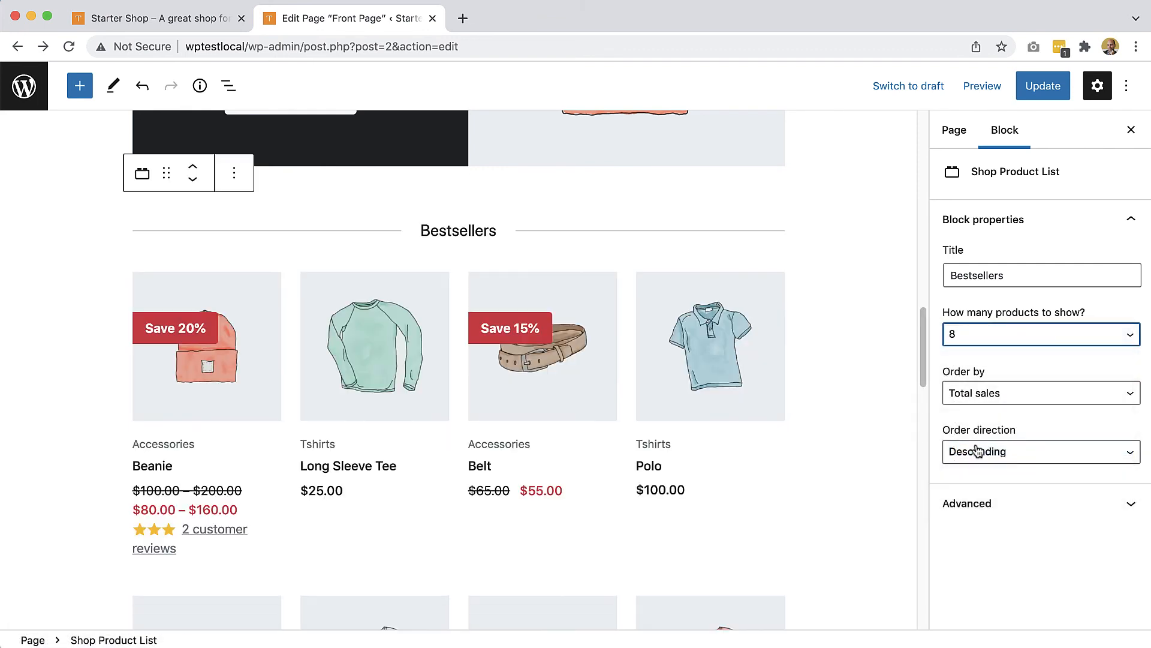